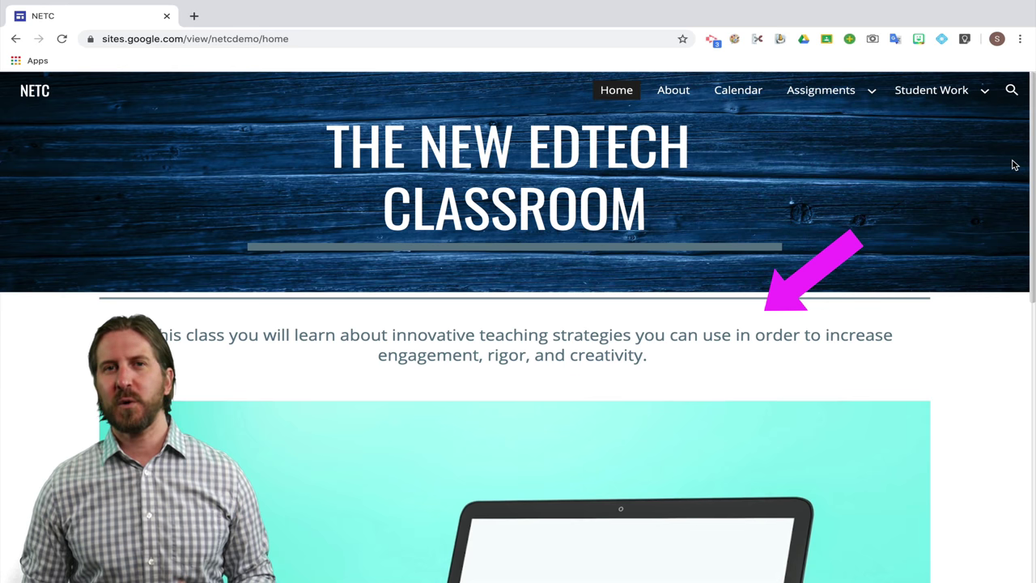
- Scroll through the Home and About pages' course topics and teacher bio sections
scroll(1013, 165, down, 4)
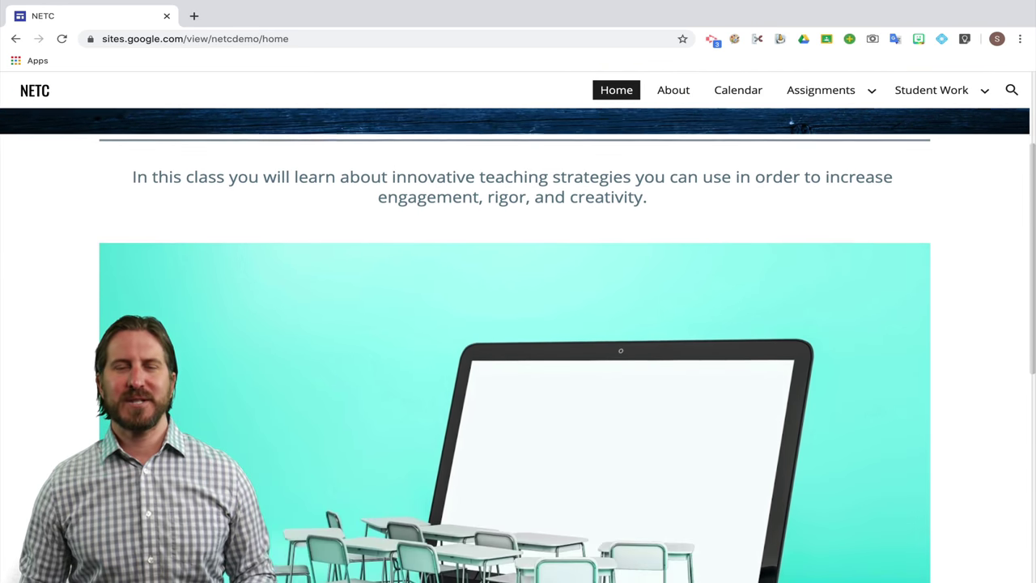
scroll(518, 323, down, 2)
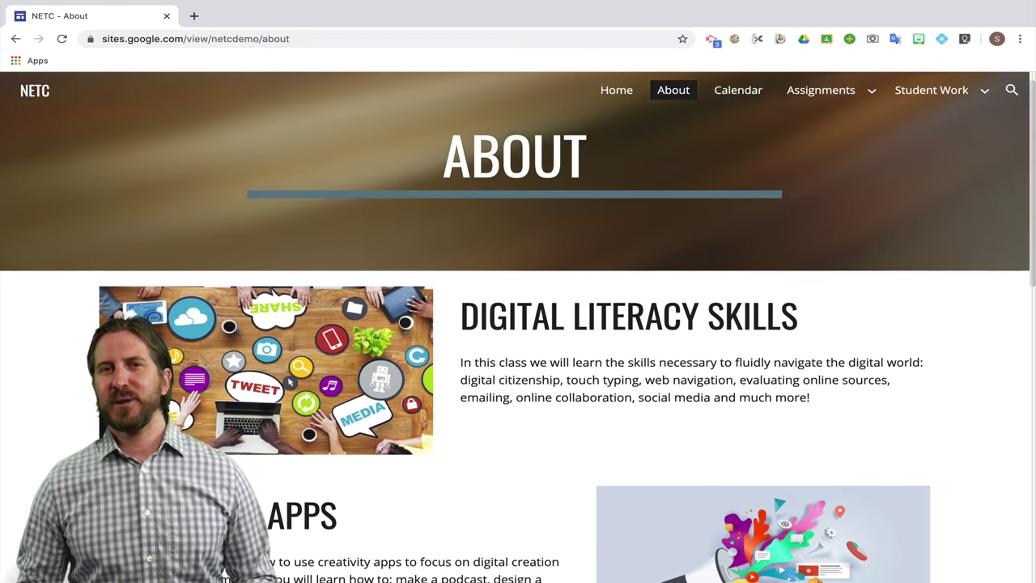
scroll(518, 323, down, 2)
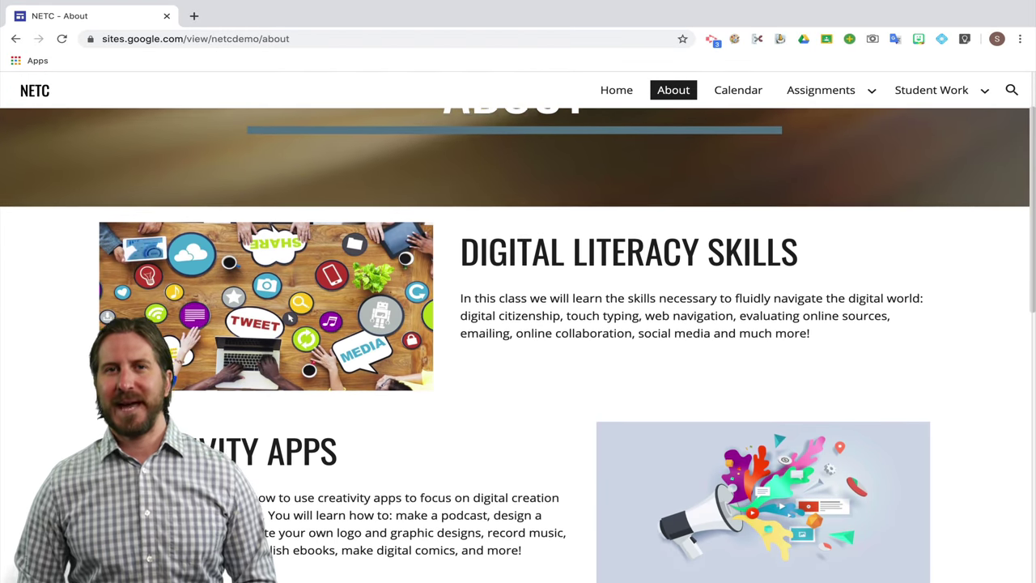
scroll(518, 324, down, 3)
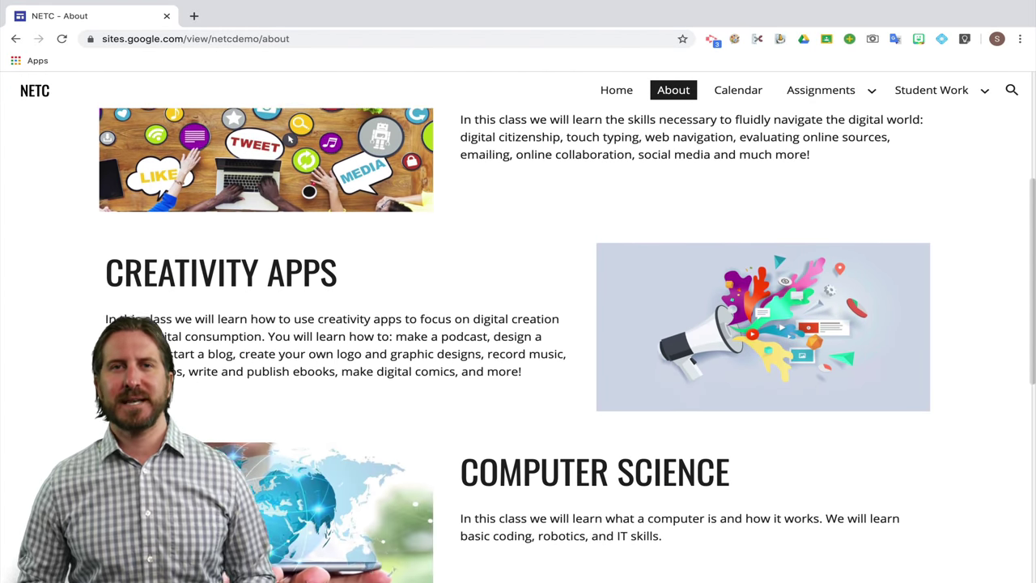
scroll(518, 324, down, 4)
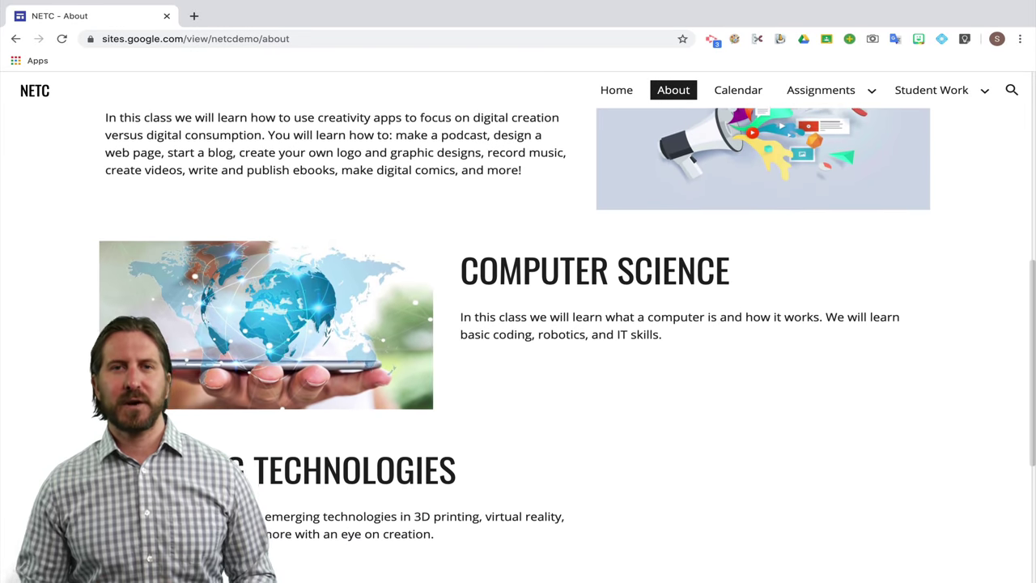
scroll(518, 323, down, 3)
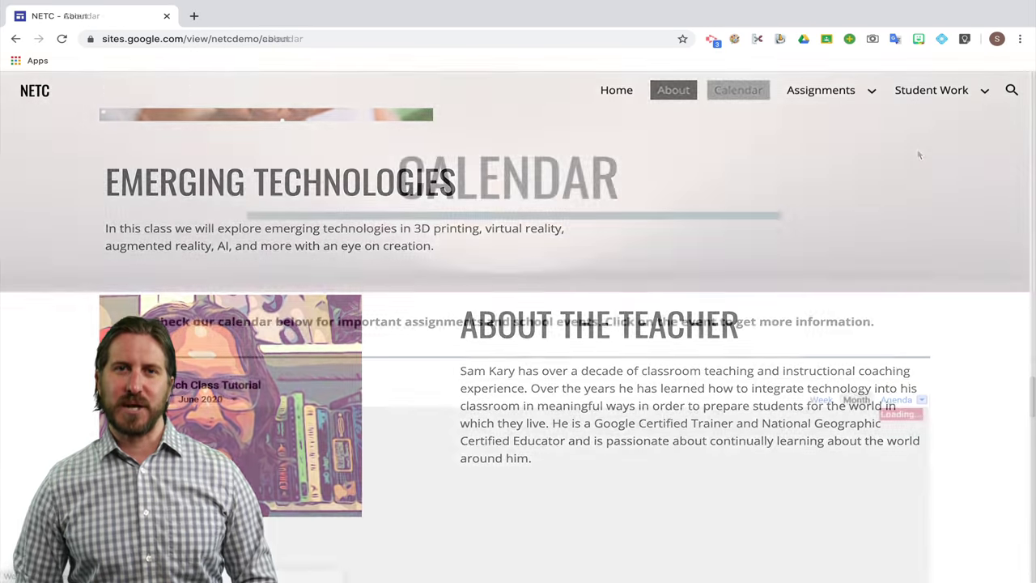
- Open the embedded calendar's June 10 Assignment #1 event in full Google Calendar
scroll(918, 152, down, 3)
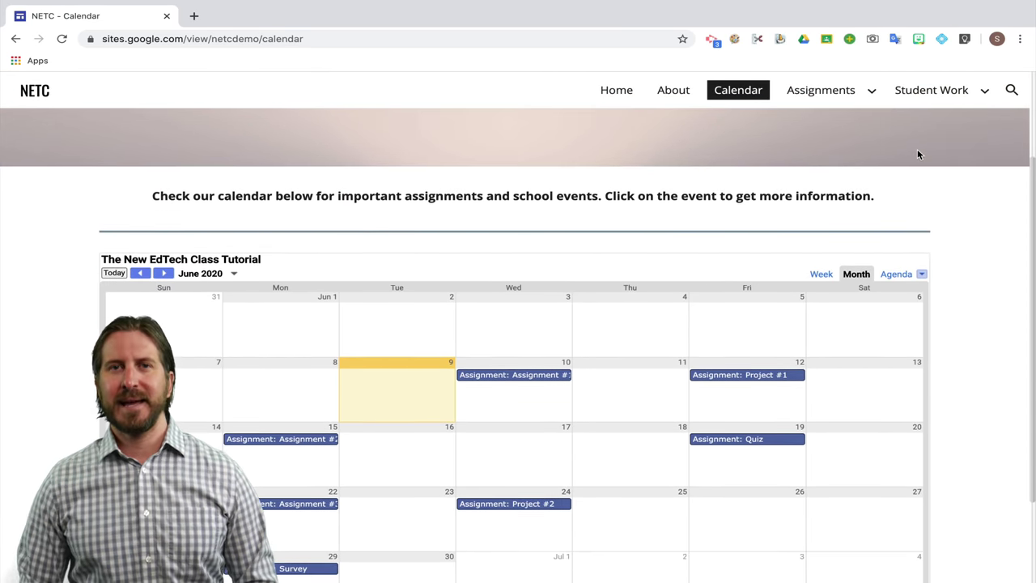
scroll(918, 153, down, 2)
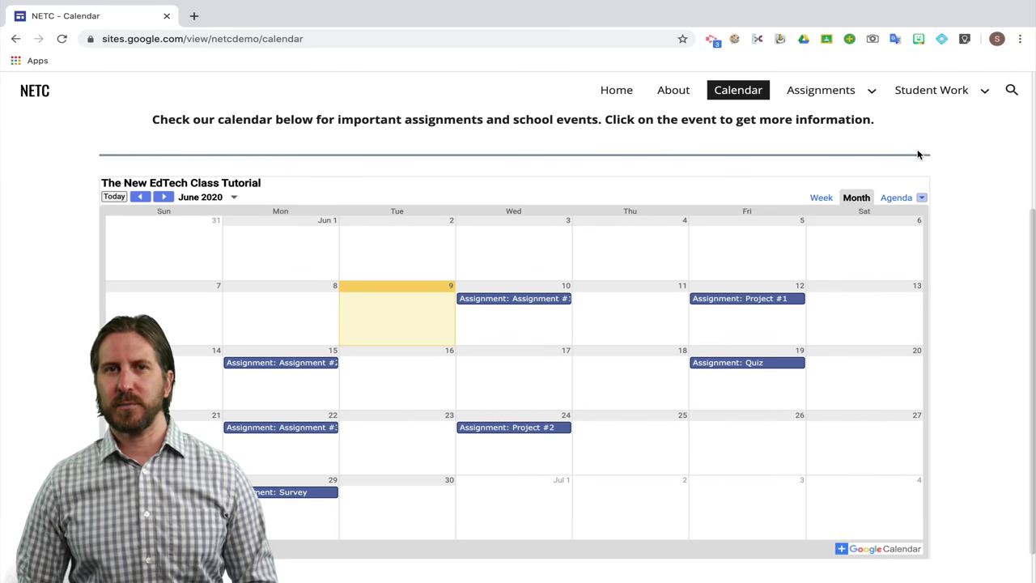
click(559, 299)
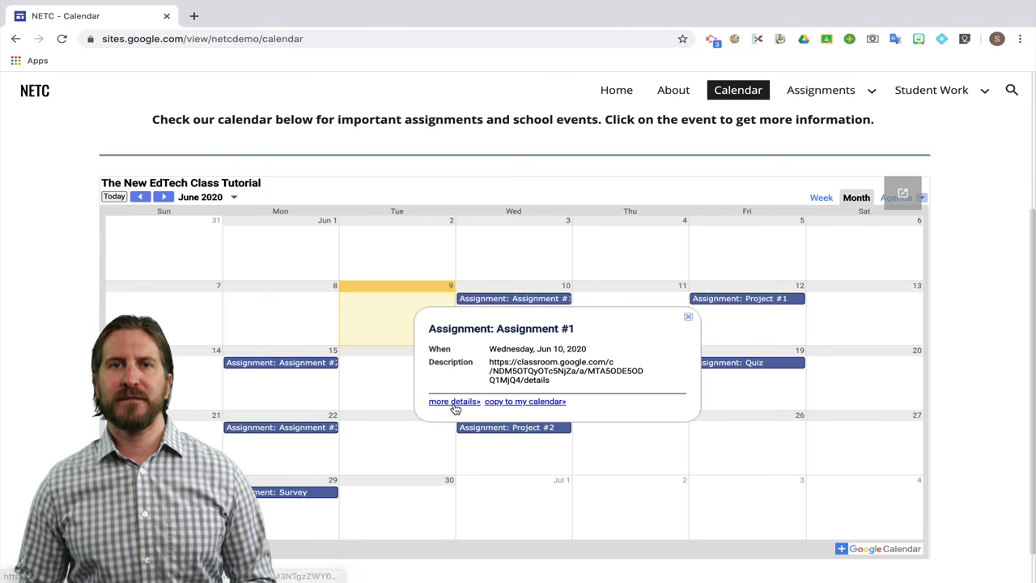
click(452, 402)
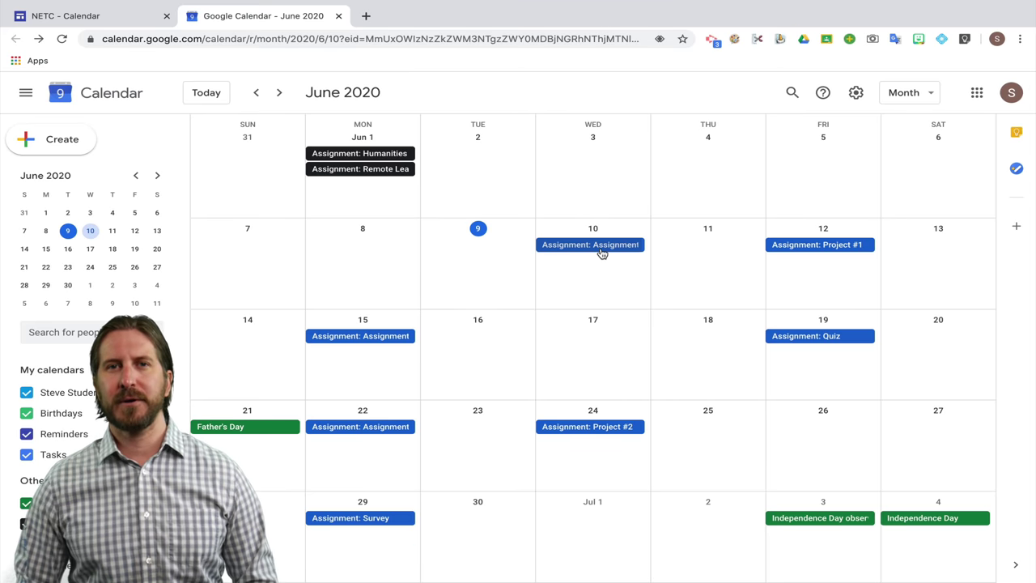
- Show the Assignment #1 event details and follow its classroom.google.com link
click(601, 246)
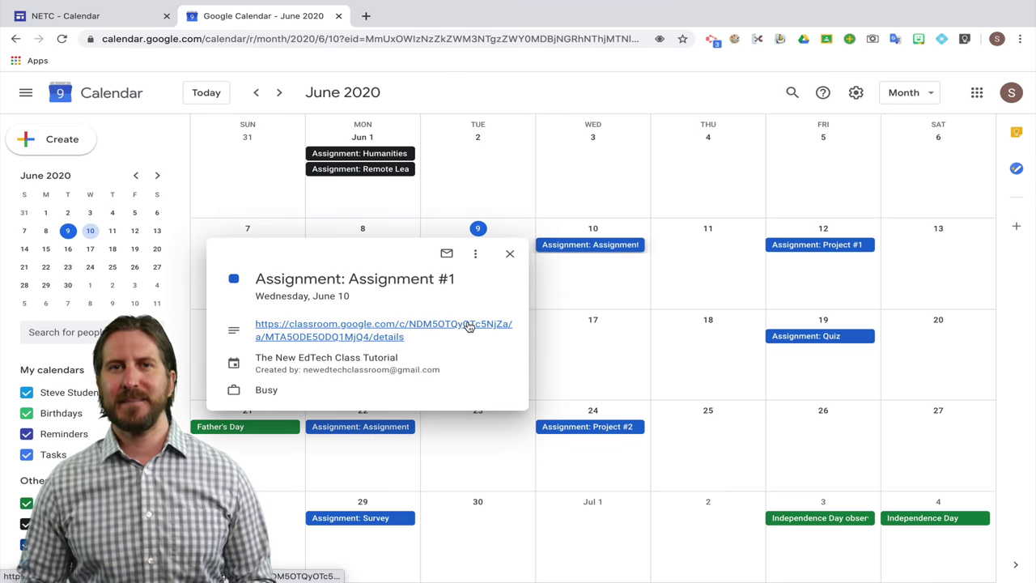
click(468, 326)
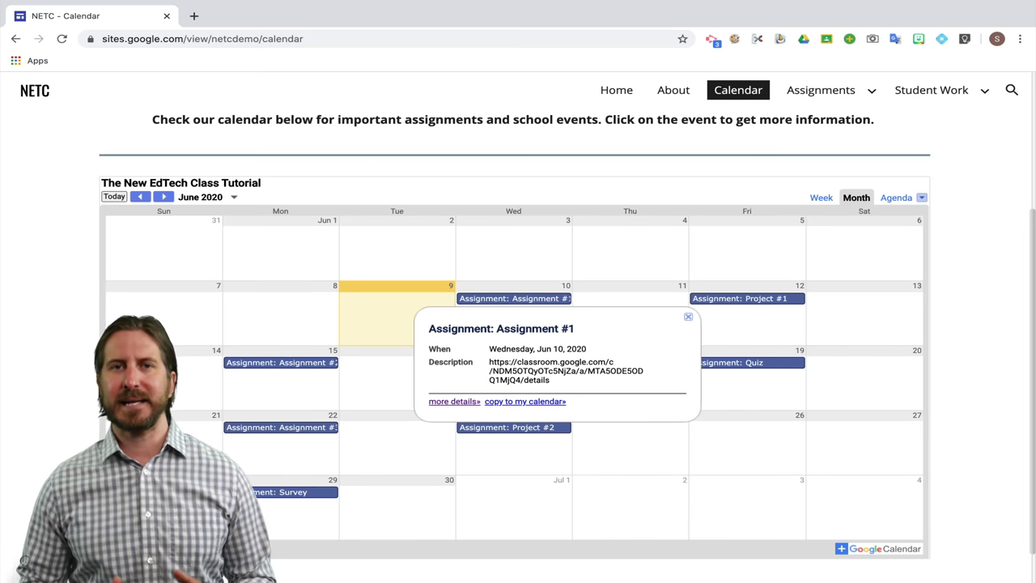
- Go to Week 1: August 17-21 and pop out its 'Engineering Achievements of the Ancient Romans' slides
click(872, 96)
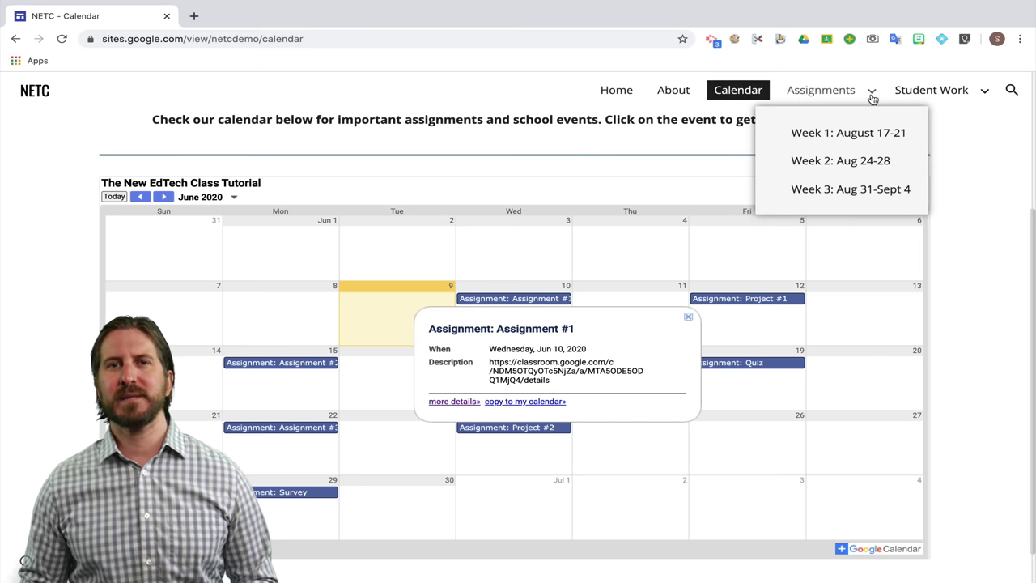
click(848, 133)
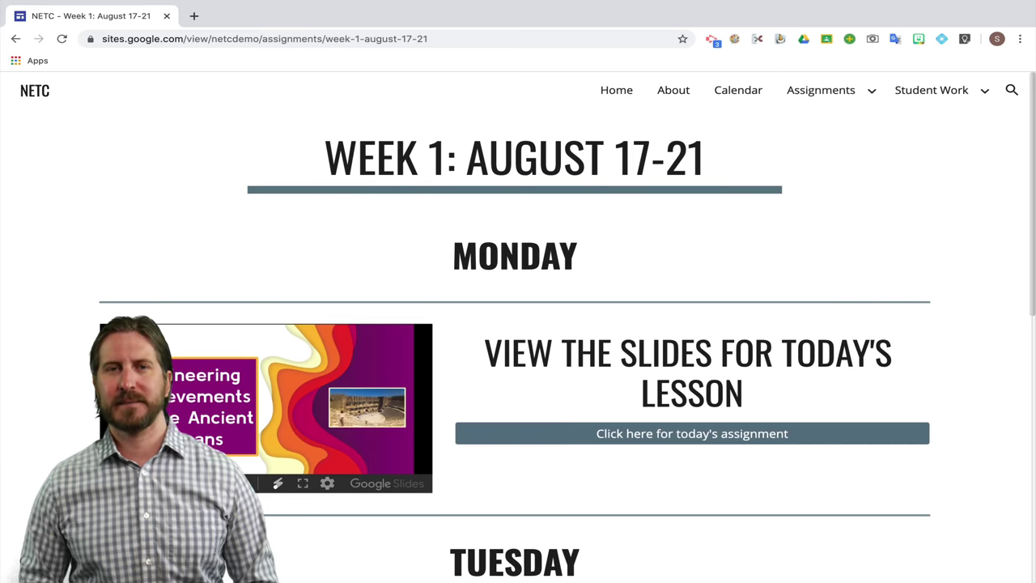
scroll(518, 324, down, 1)
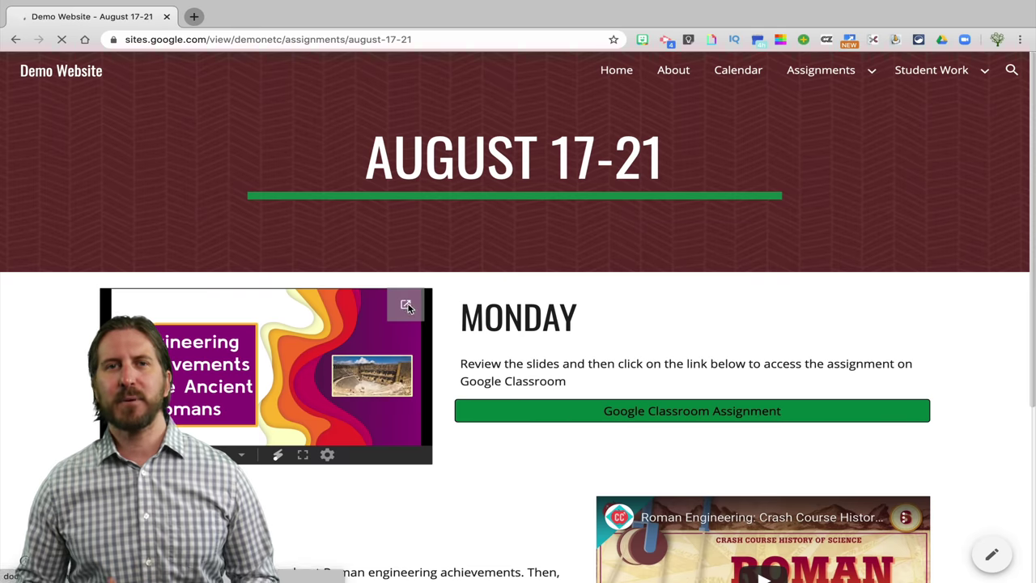
click(407, 306)
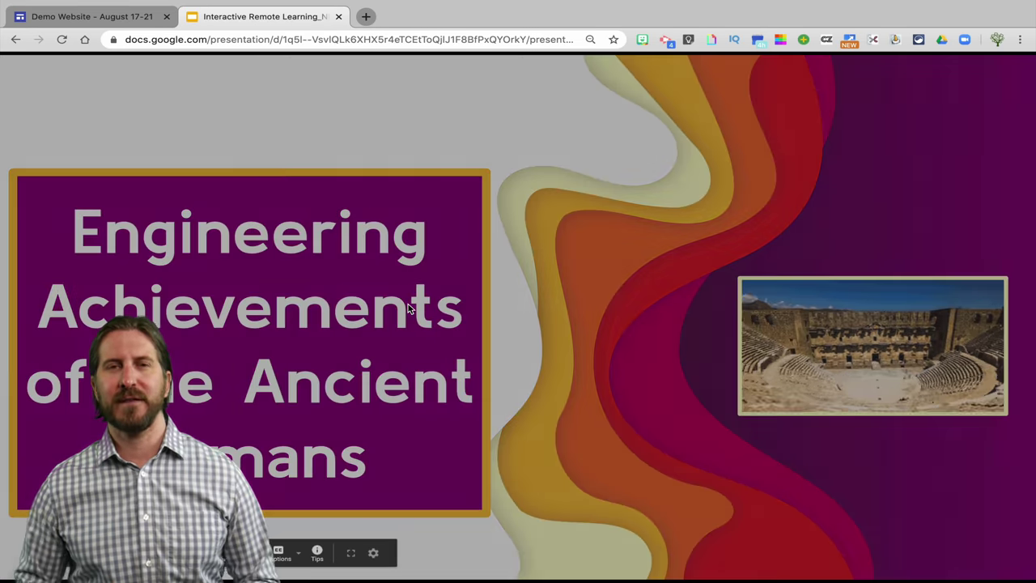
- Advance to the Before You Get Started slide, view its ScreenCastify video, then close it
click(408, 308)
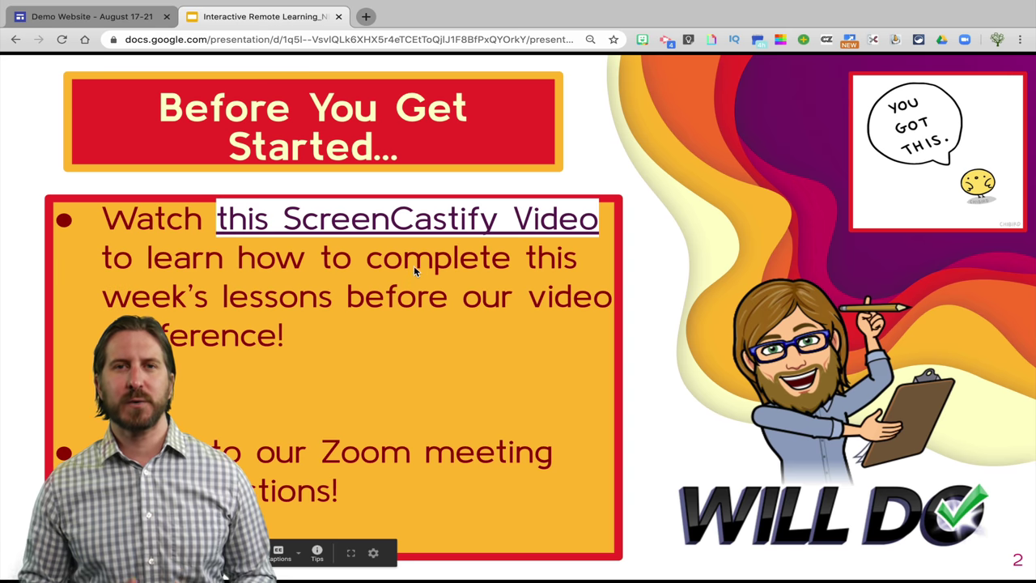
click(425, 227)
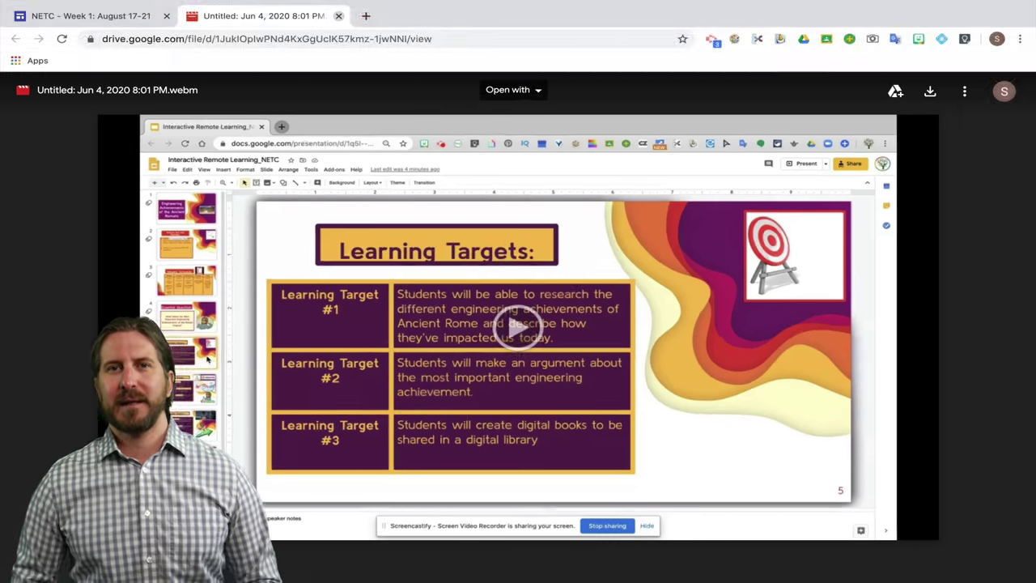
key(ctrl+w)
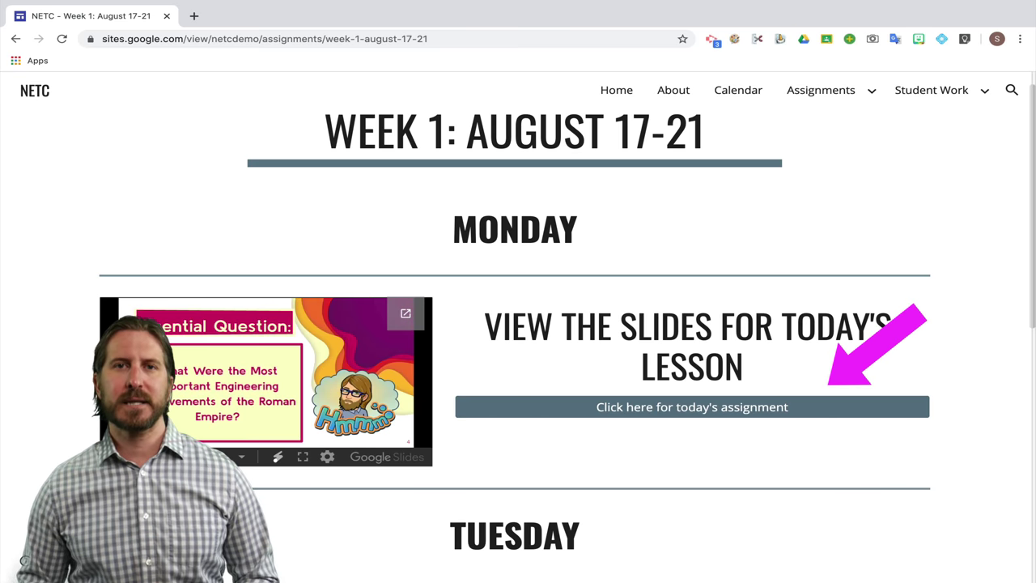
- Open Monday's assignment link, then play the Tuesday Roman Engineering YouTube video
click(692, 407)
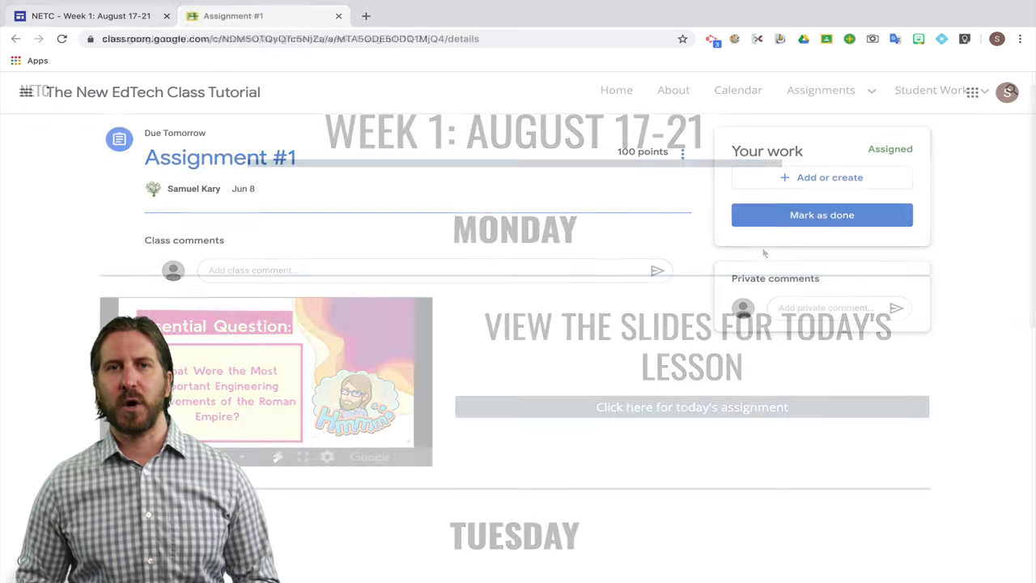
scroll(920, 222, down, 1)
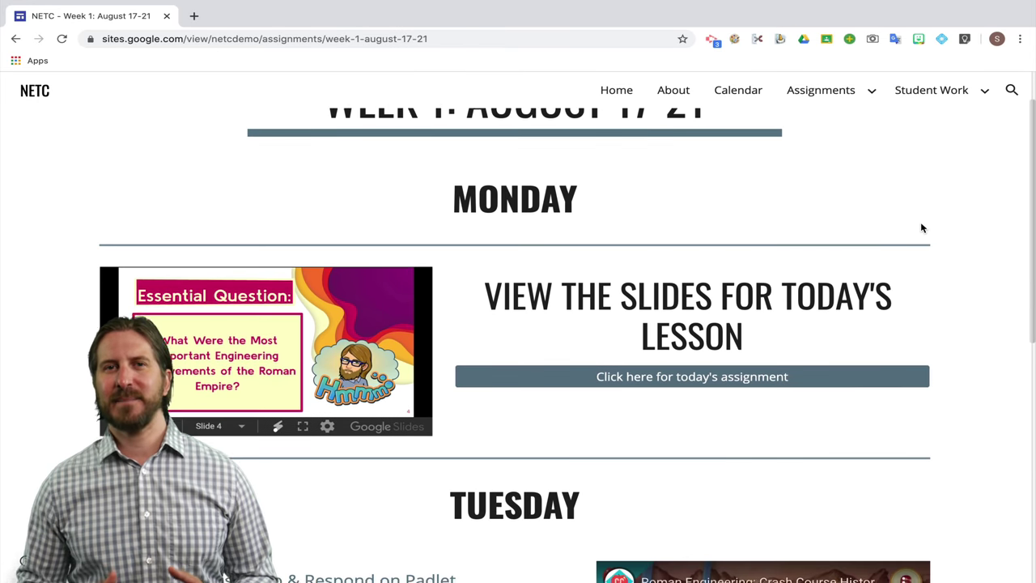
scroll(921, 228, down, 2)
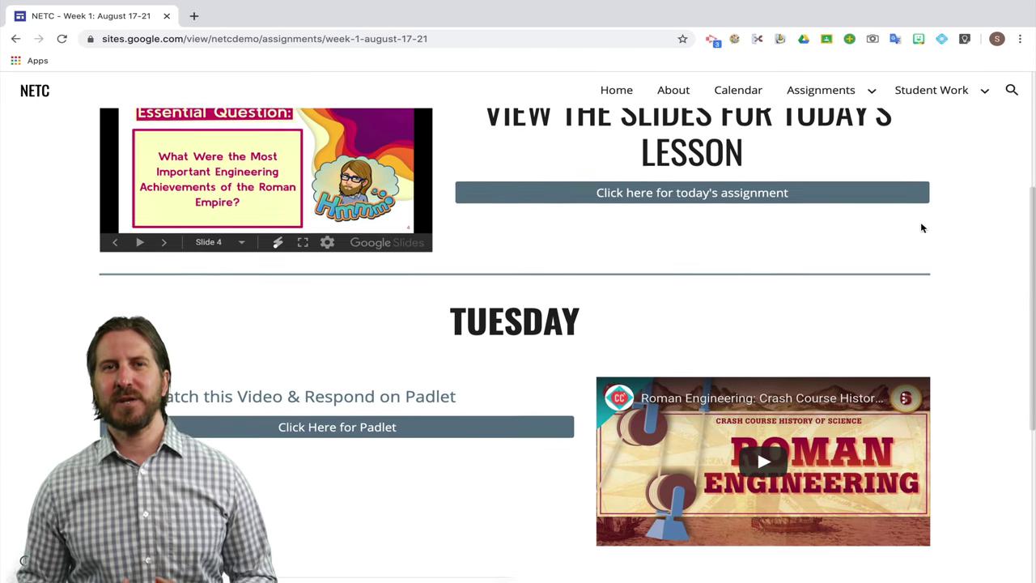
scroll(978, 233, down, 2)
scroll(978, 233, down, 1)
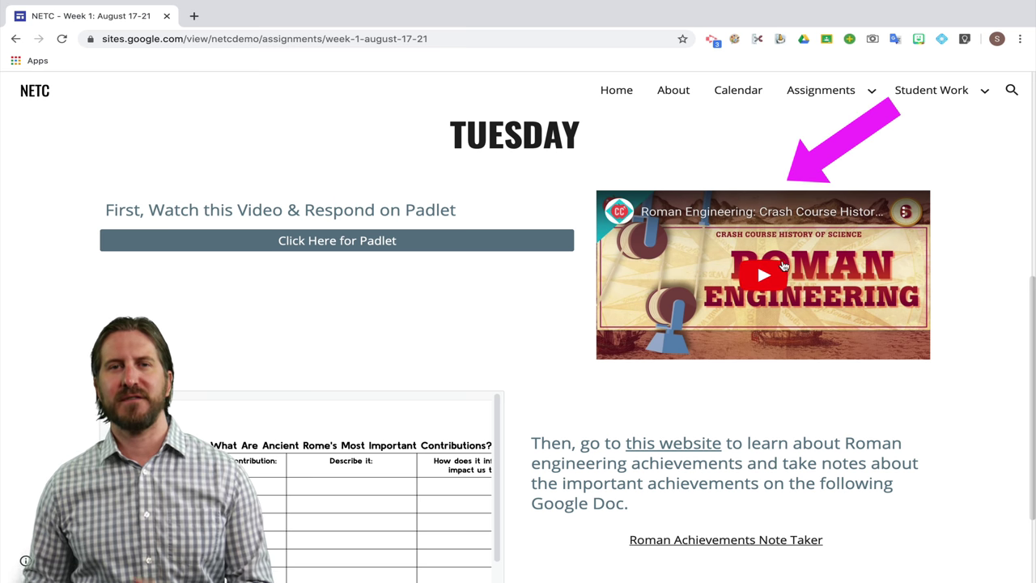
click(763, 275)
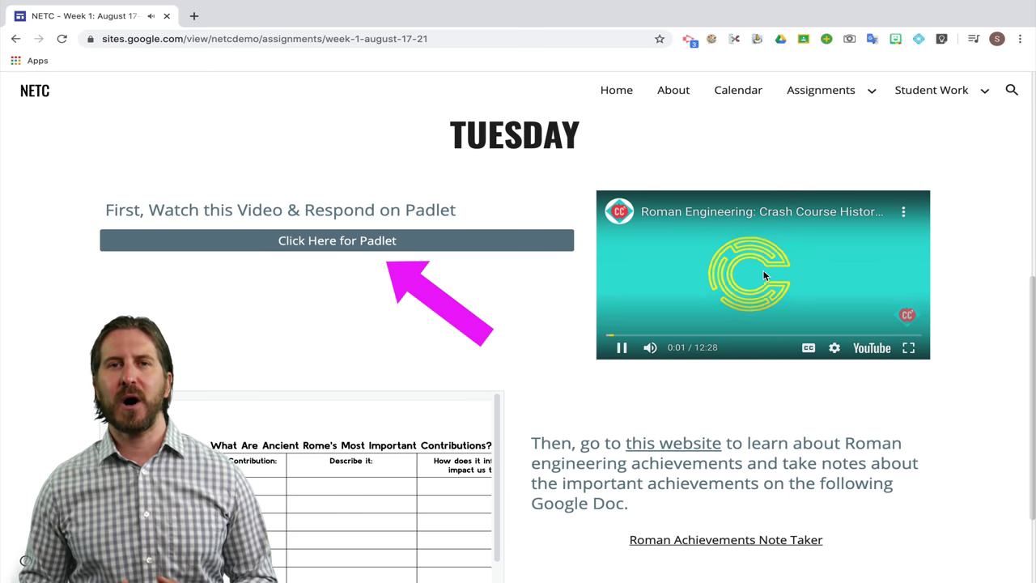
- Preview the Padlet response board and close it to return to the Week 1 page
click(337, 241)
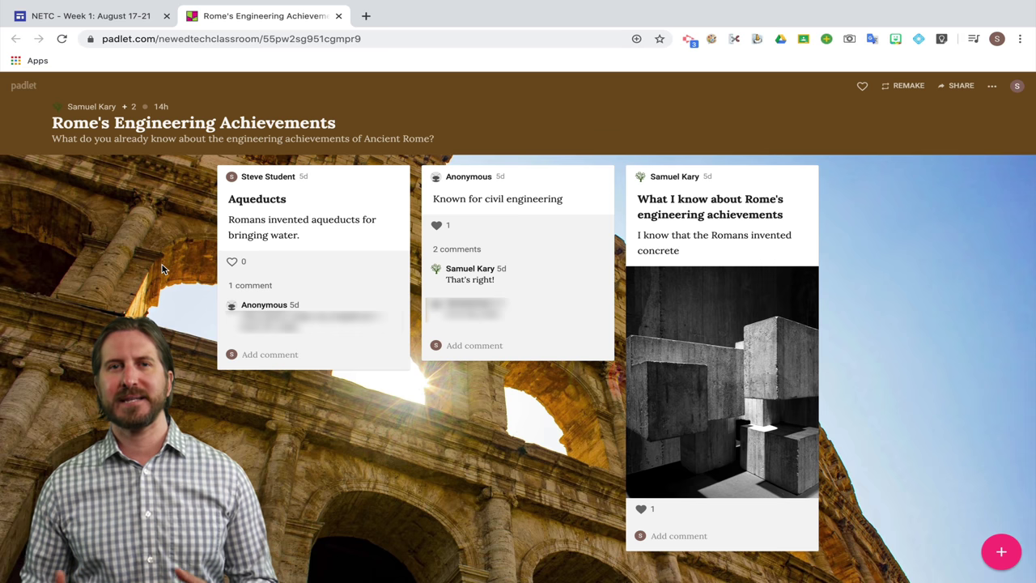
key(ctrl+w)
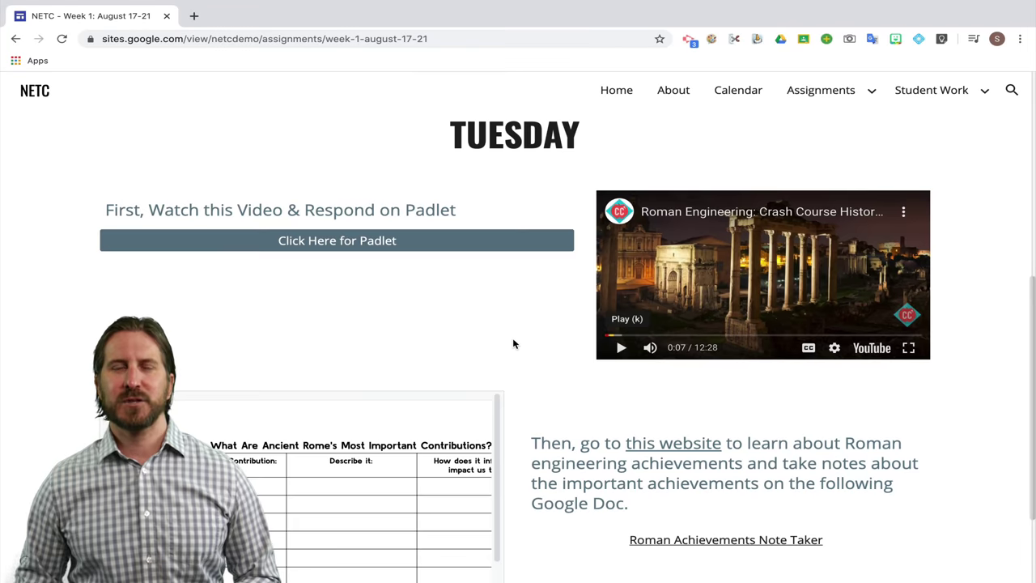
scroll(513, 338, down, 2)
- Open the Ancient History Encyclopedia 'Roman Engineering' article from Tuesday's 'this website' link
scroll(512, 339, down, 2)
mouse_move(242, 368)
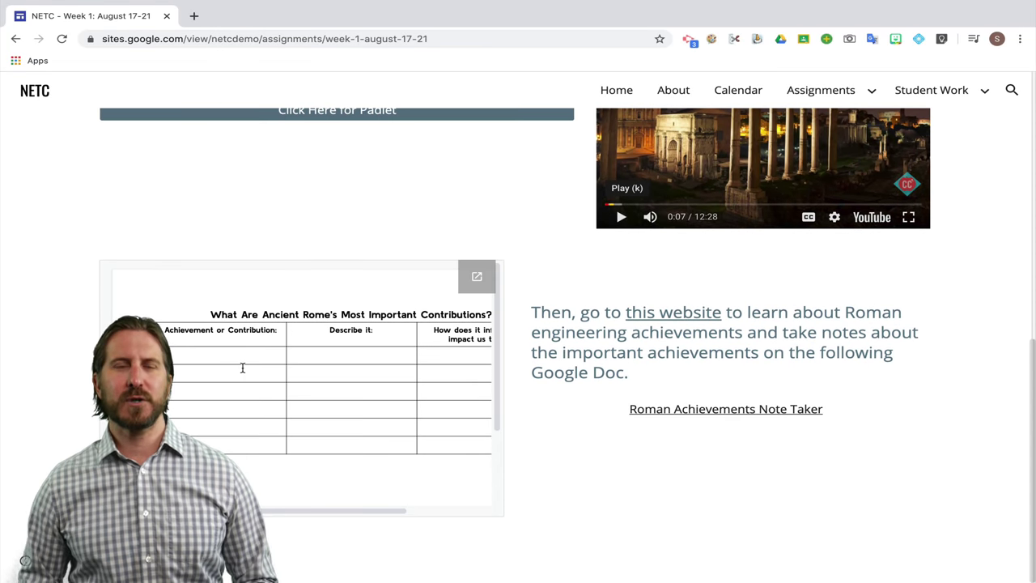
scroll(242, 368, right, 2)
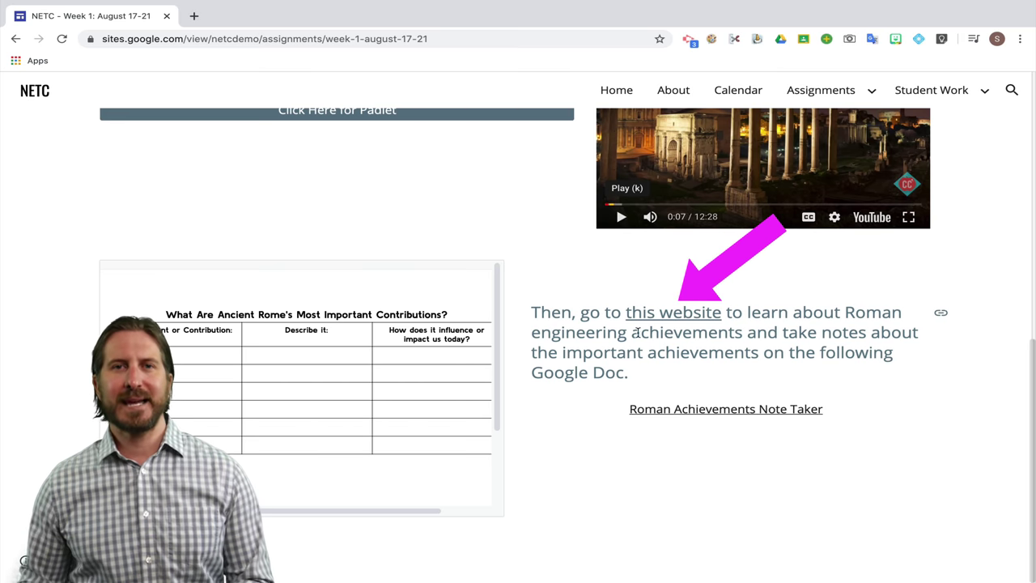
click(663, 311)
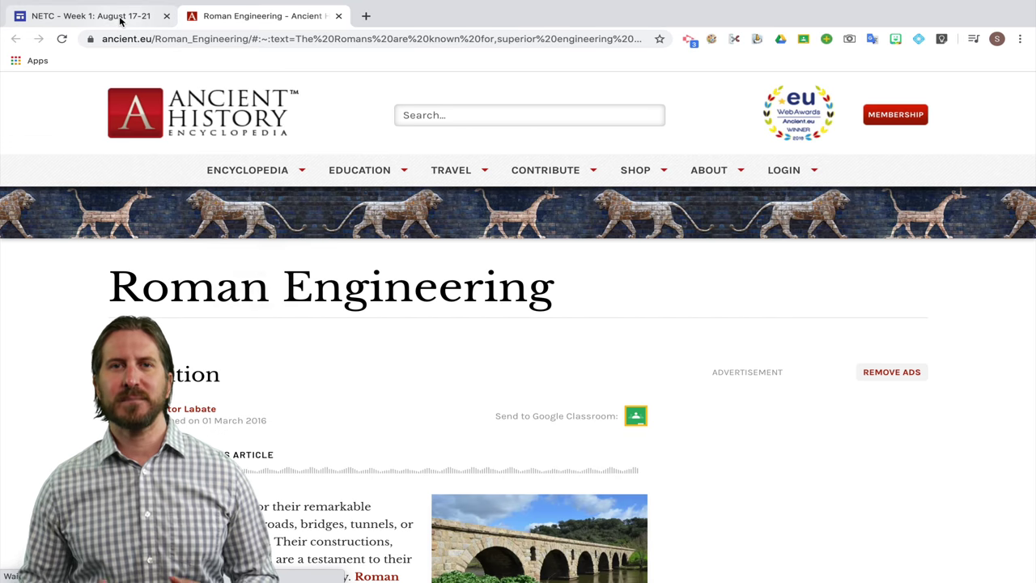
- Close the Roman Engineering article tab
click(340, 17)
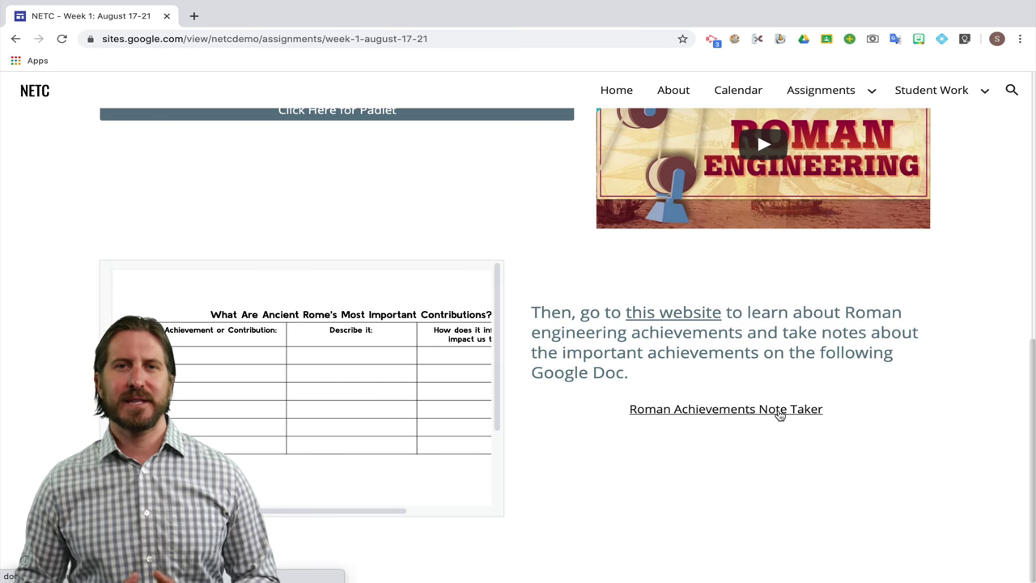
- Make a personal Google Docs copy of the Roman Achievements Note Taker, then close it
click(778, 409)
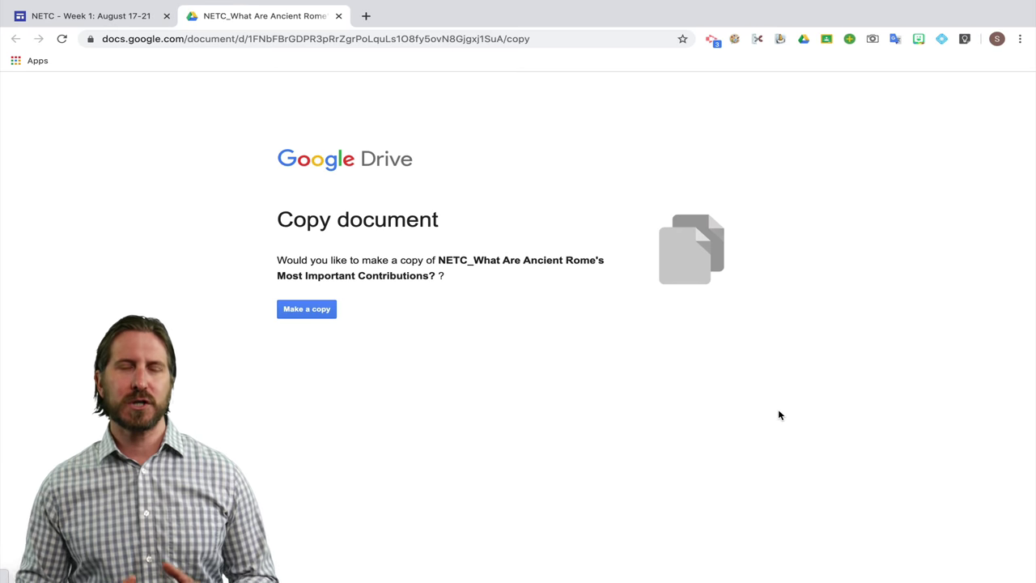
click(317, 311)
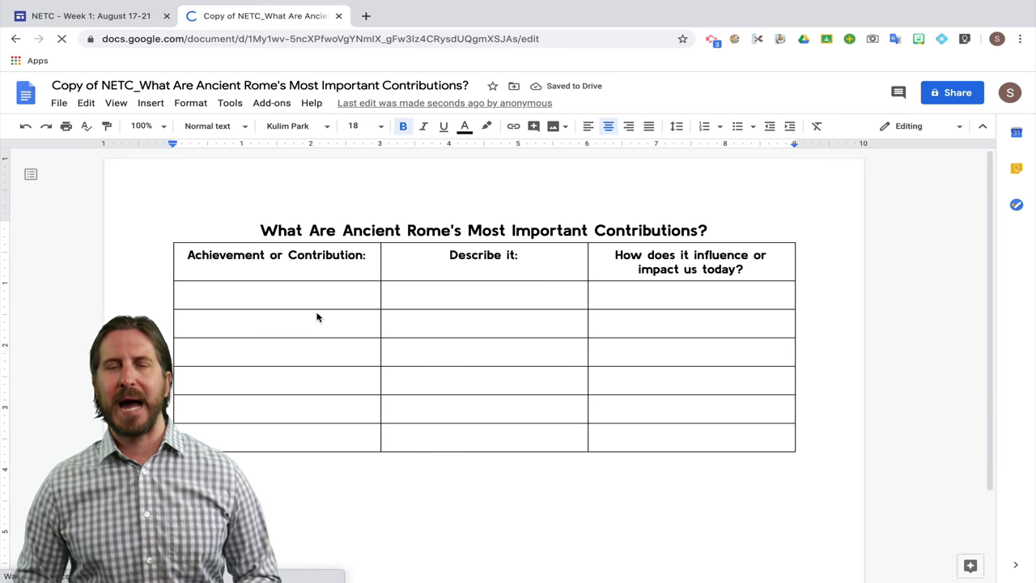
key(ctrl+w)
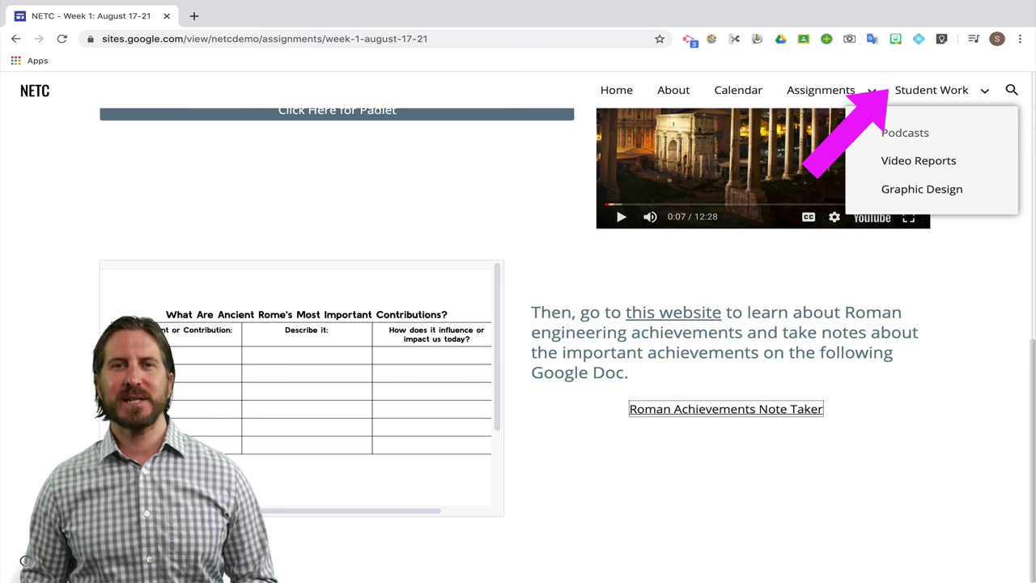
- Browse the Podcasts page, then start playing the Gold Rush video report
click(904, 132)
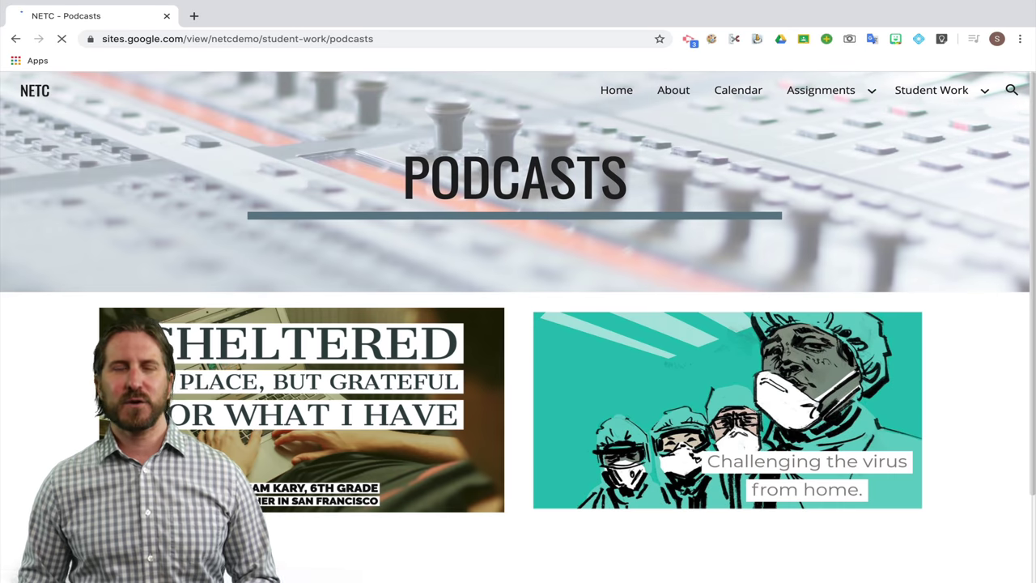
scroll(518, 327, down, 2)
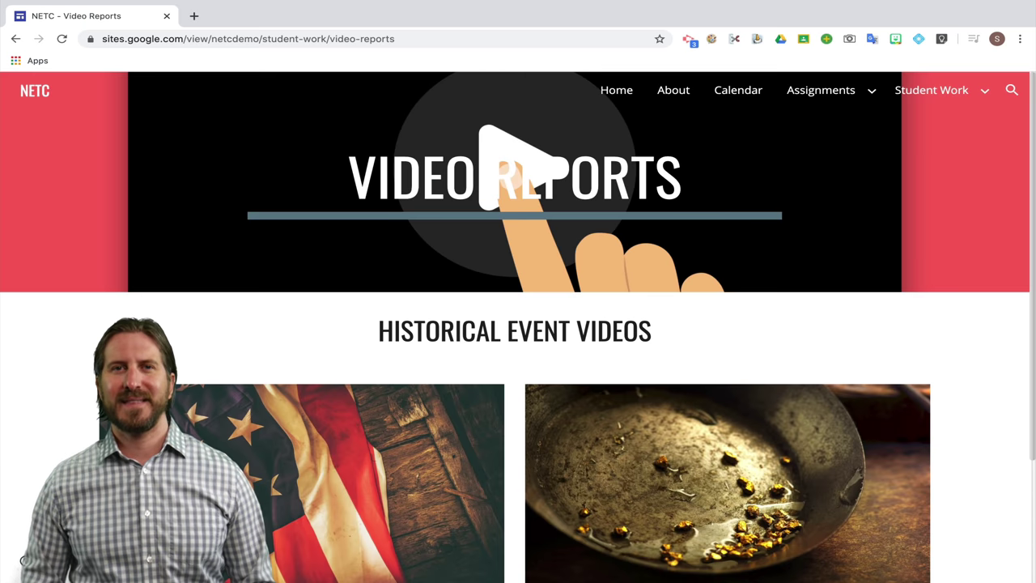
scroll(518, 324, down, 3)
scroll(518, 324, down, 2)
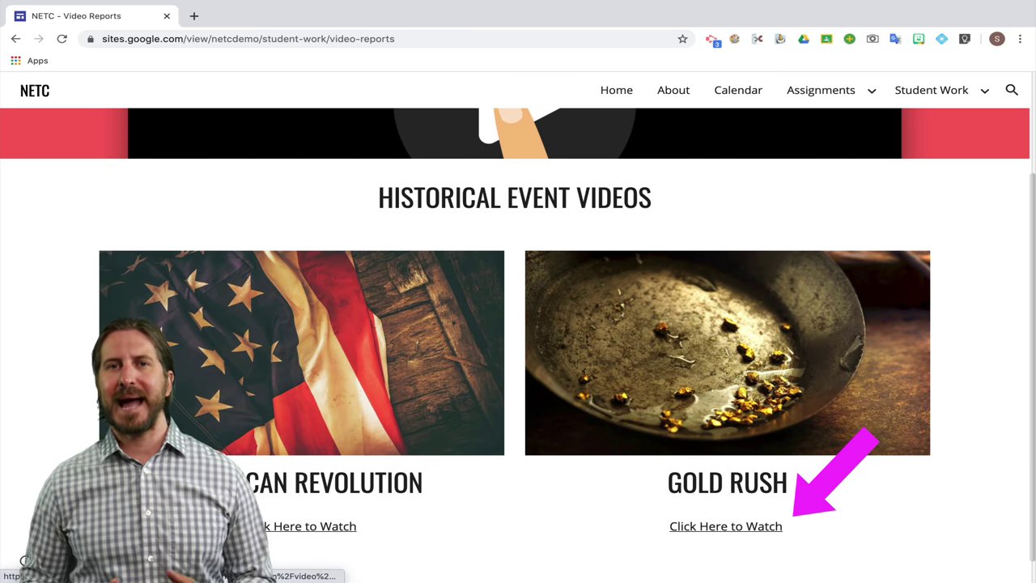
click(708, 528)
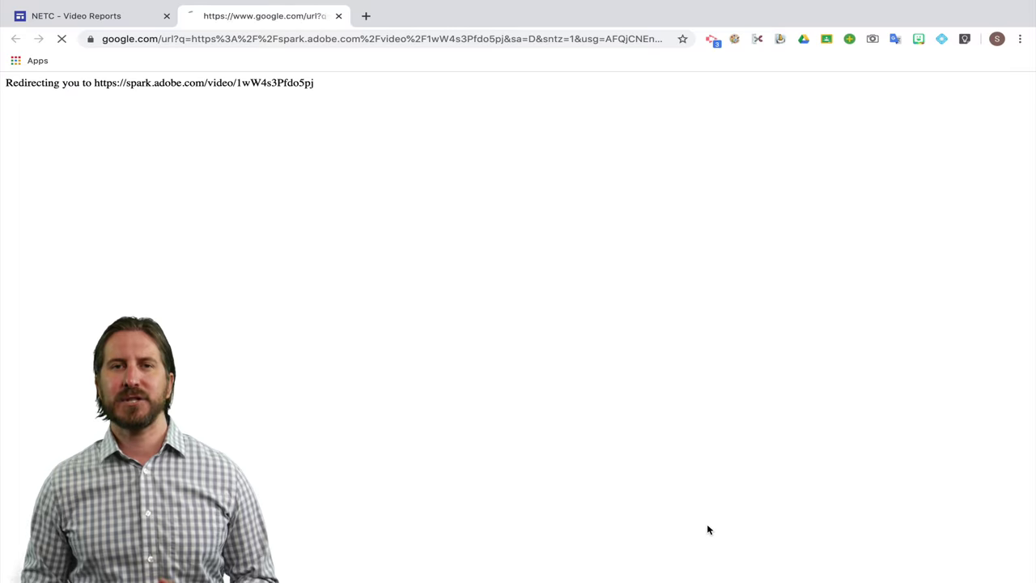
click(525, 364)
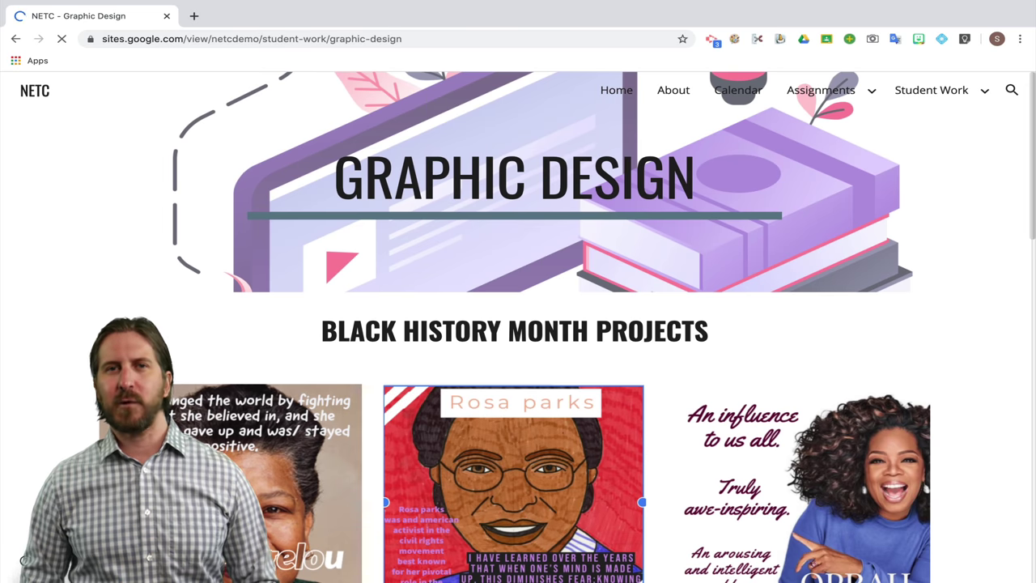
- Scroll the Graphic Design page and advance the YouTube Thumbnail Projects slideshow to Adobe Spark
scroll(518, 324, down, 3)
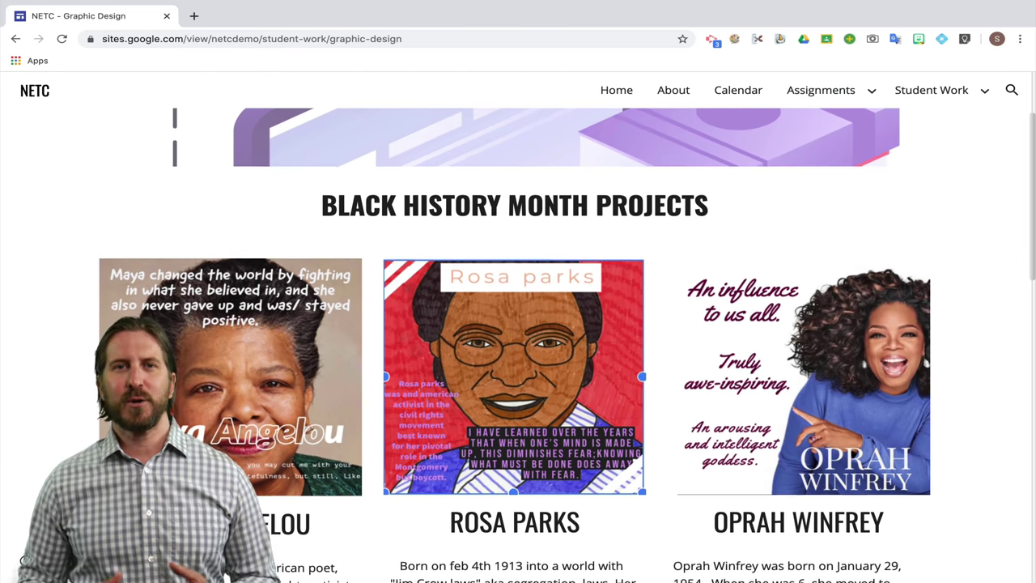
scroll(518, 324, down, 3)
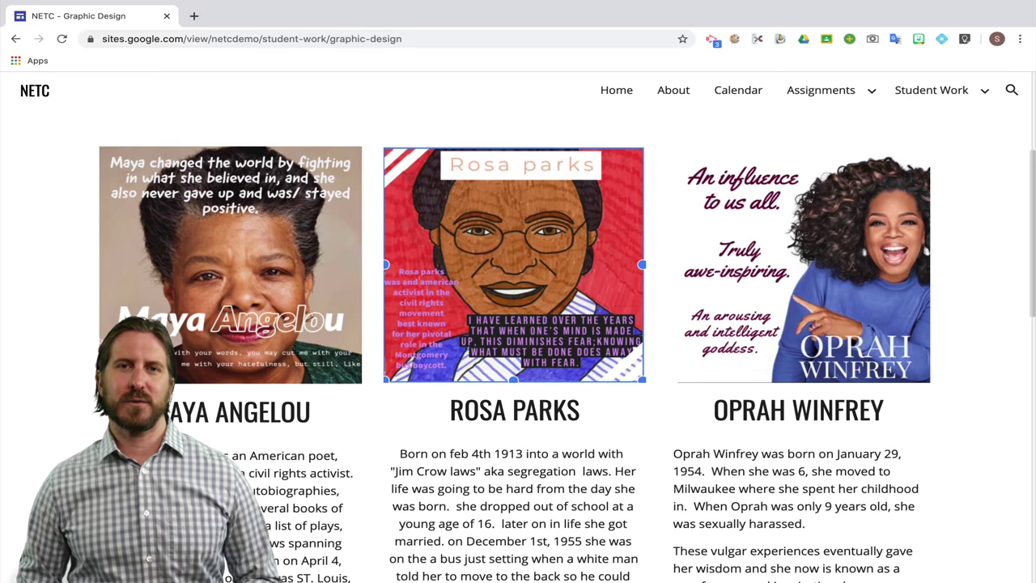
scroll(518, 324, down, 3)
scroll(518, 323, down, 3)
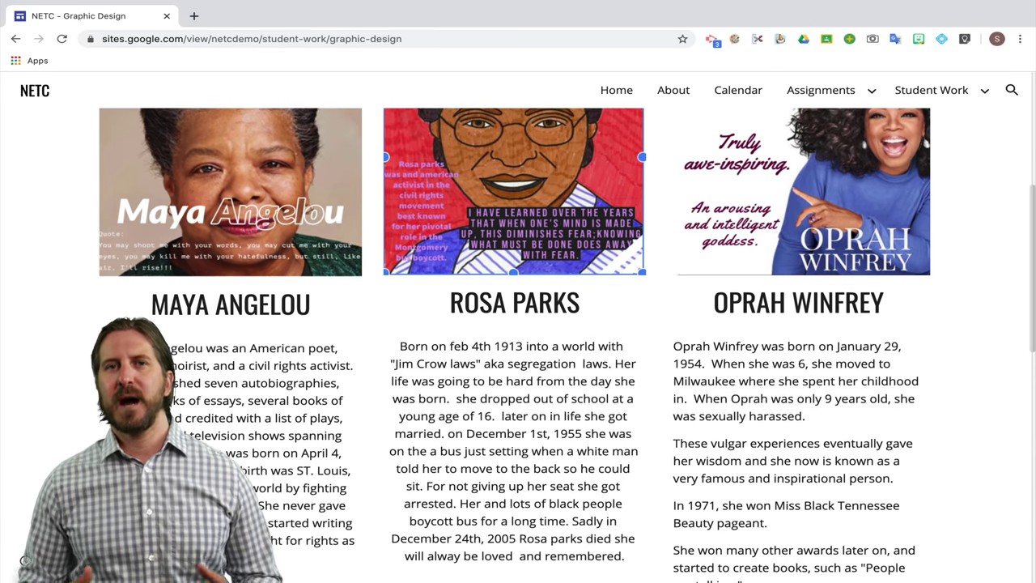
scroll(518, 324, down, 3)
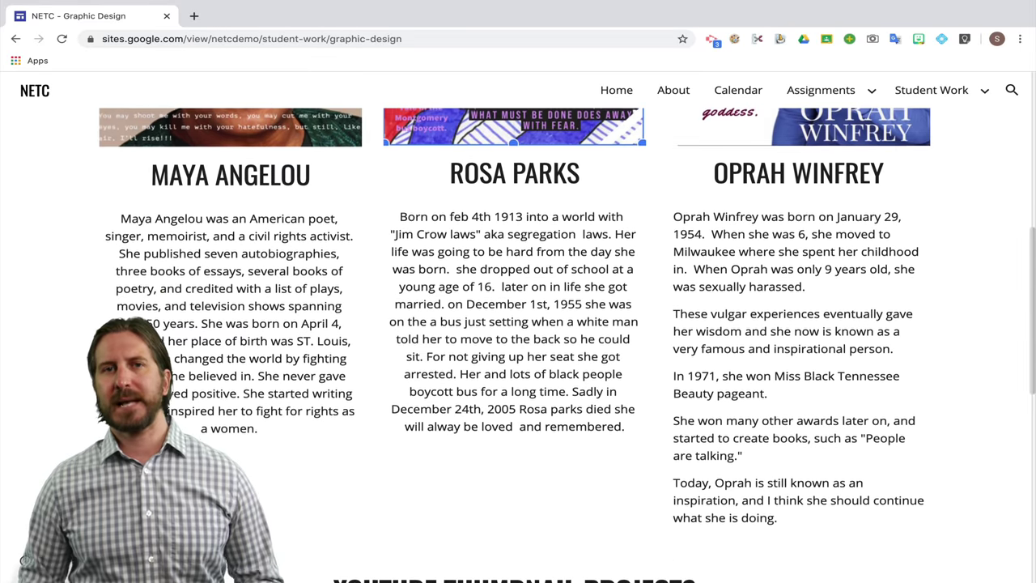
scroll(518, 323, down, 6)
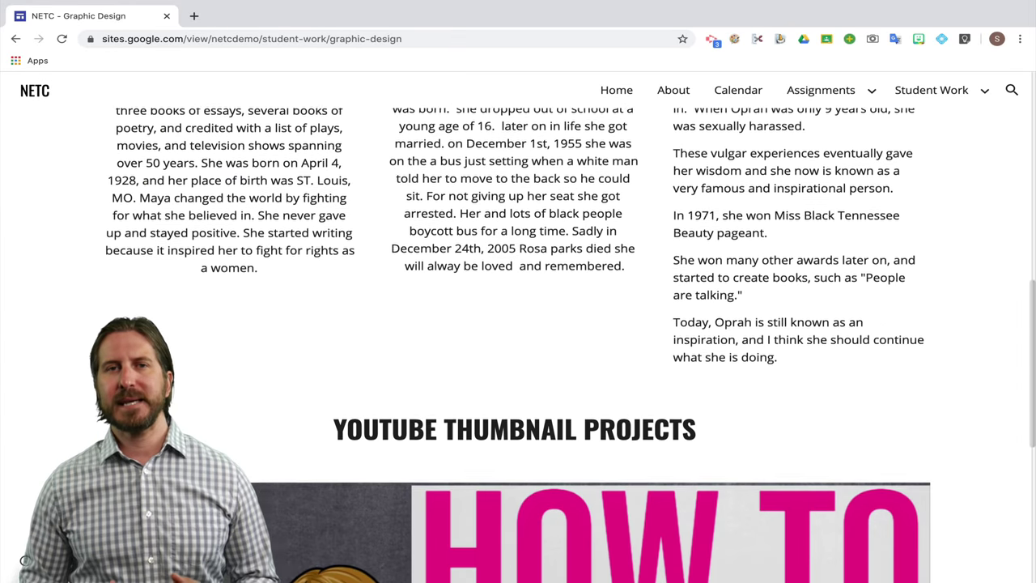
scroll(905, 308, down, 4)
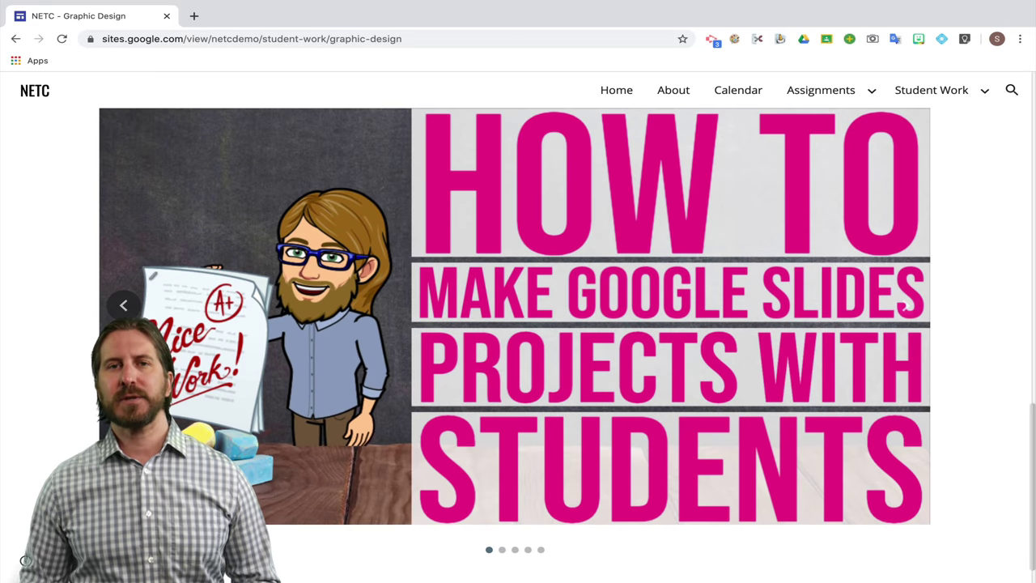
click(905, 306)
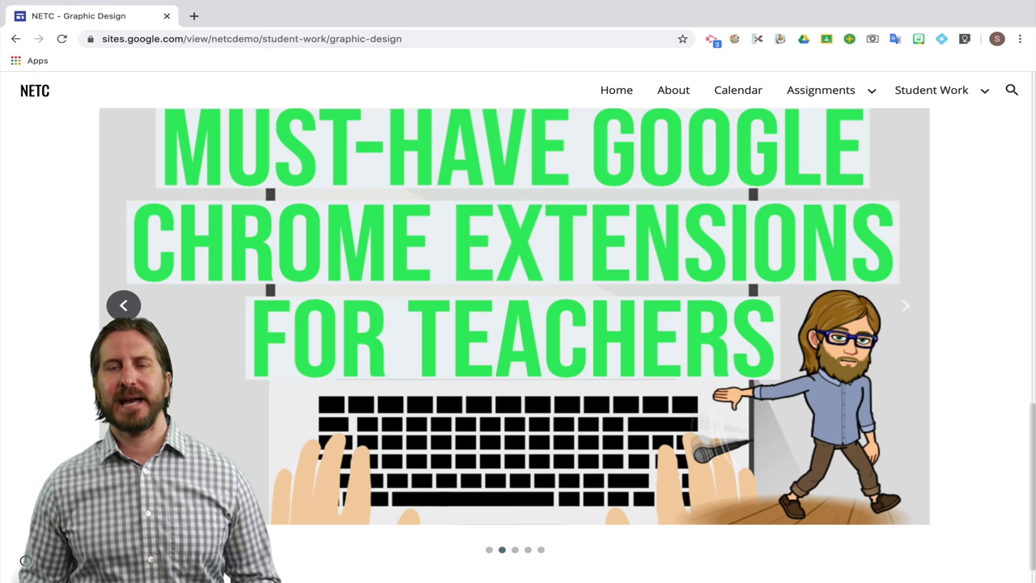
click(905, 306)
click(905, 306)
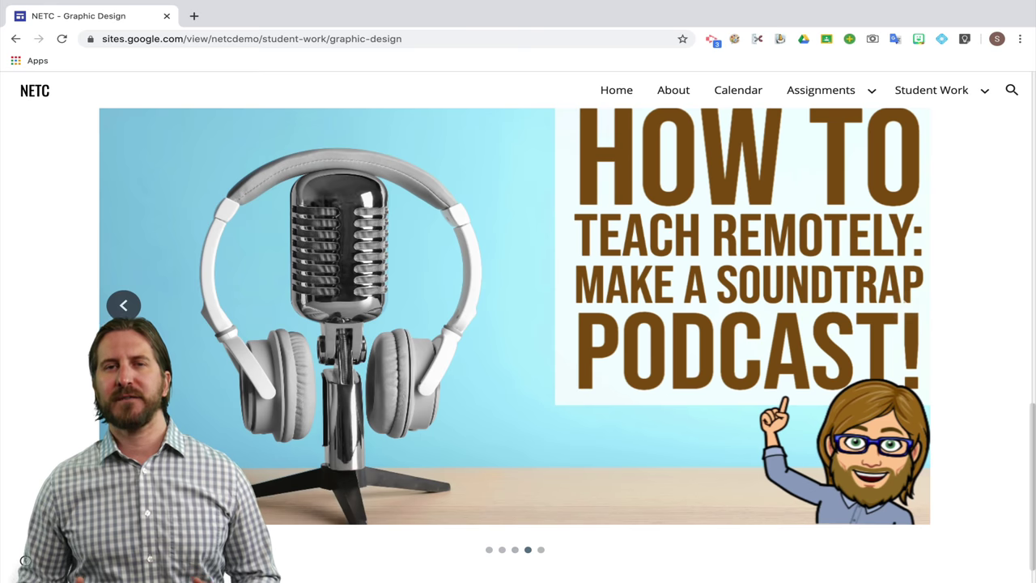
click(905, 306)
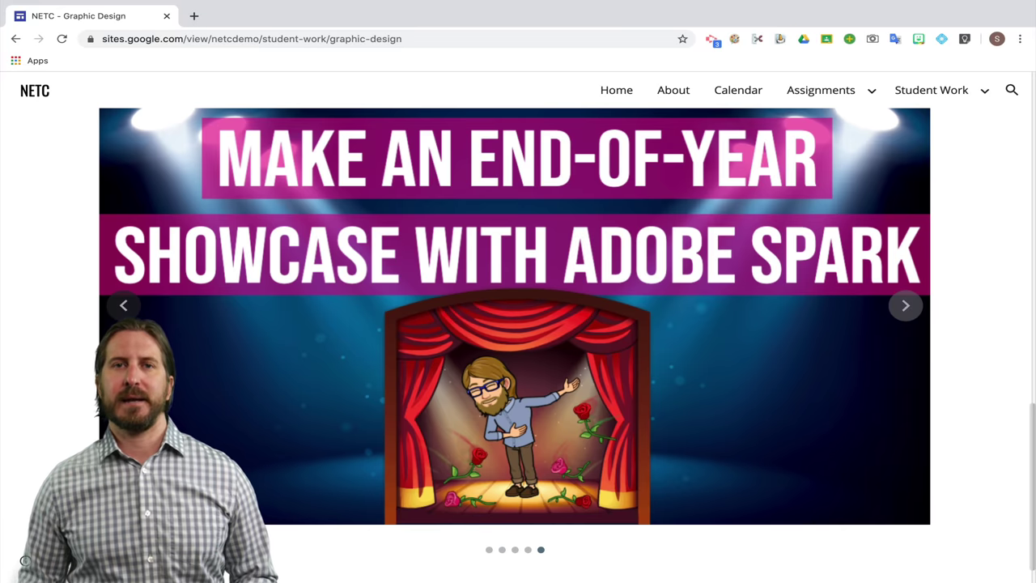
scroll(990, 240, up, 10)
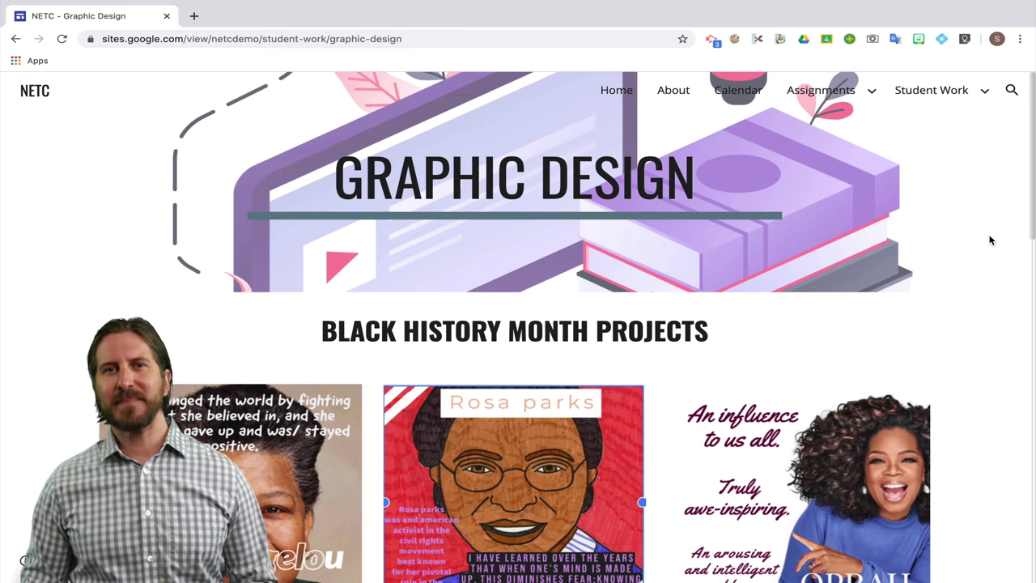
- Search the class site for 'black history month'
click(1011, 92)
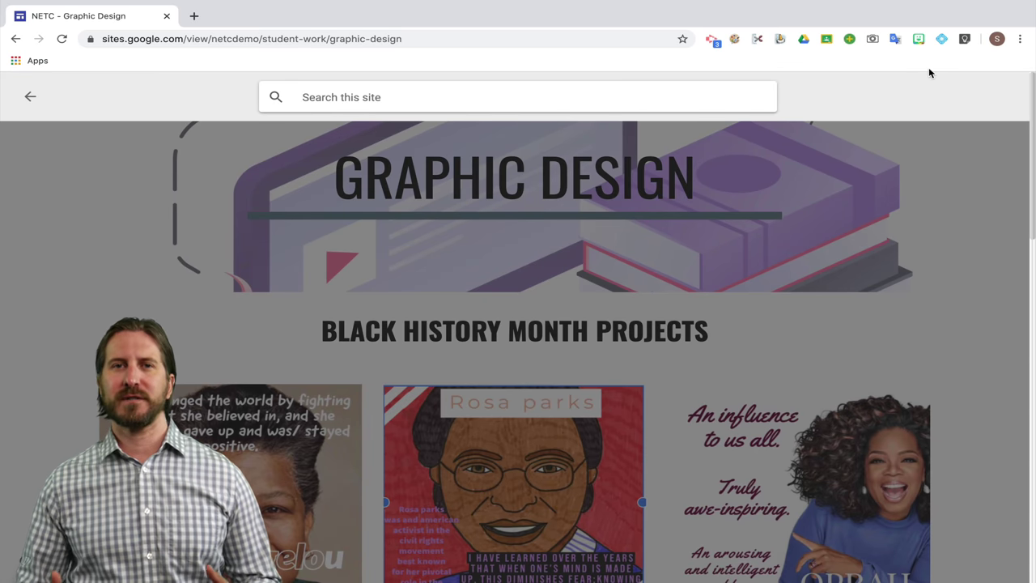
text(black history month)
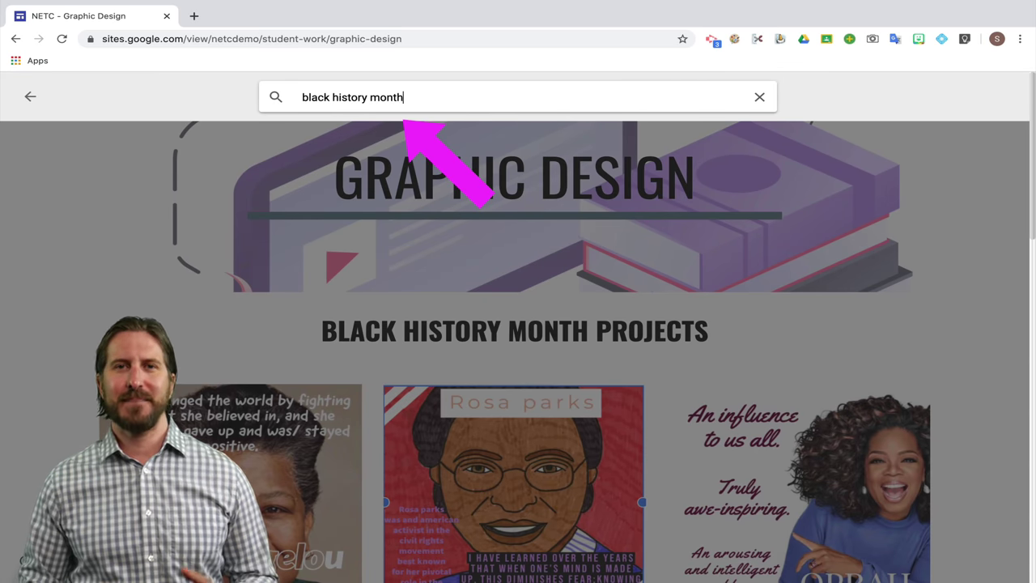
key(Return)
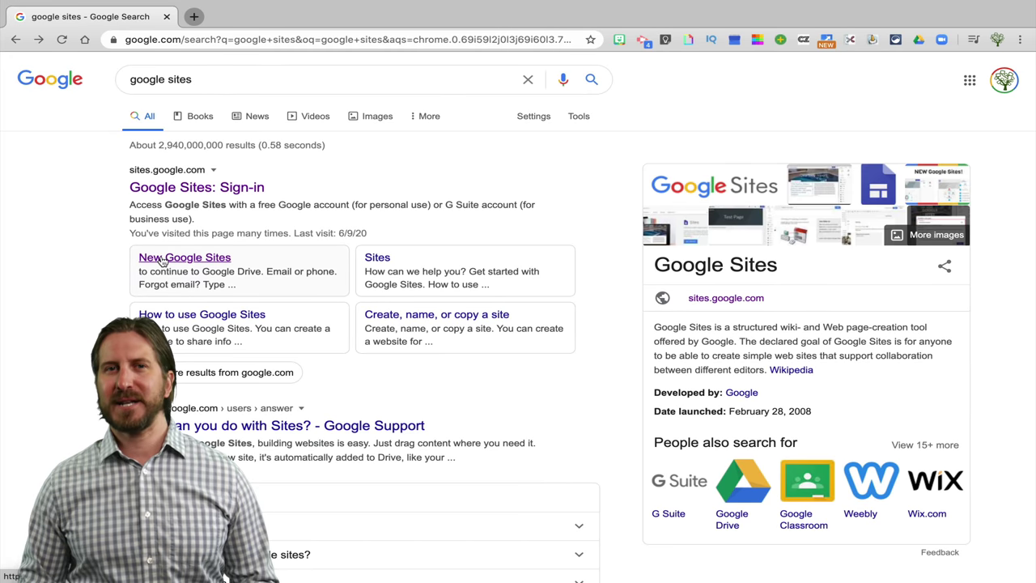
- Go to the New Google Sites start page from the search results
click(162, 258)
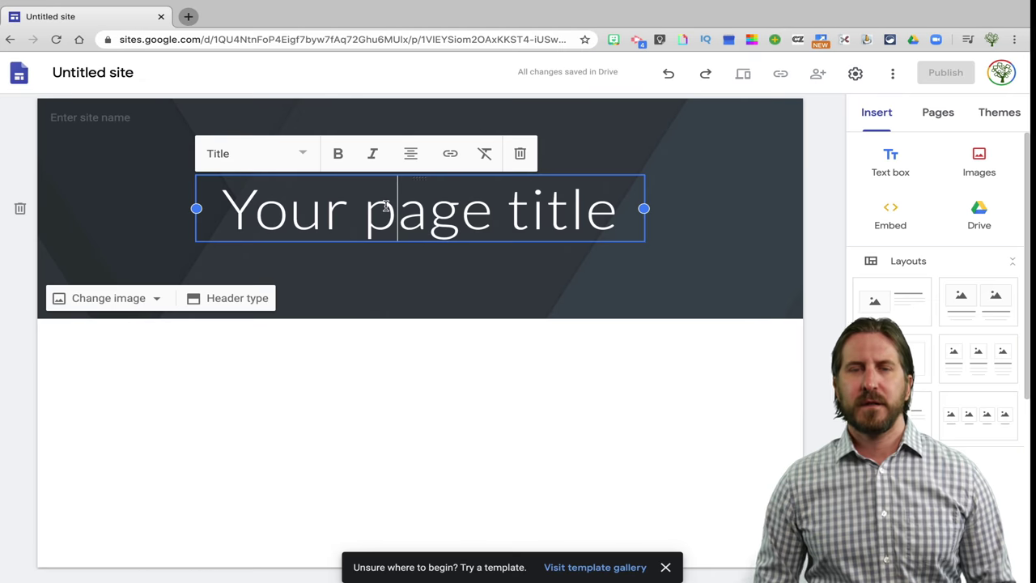
- Replace the 'Your page title' placeholder with 'Mr. Kary's Class'
double_click(387, 207)
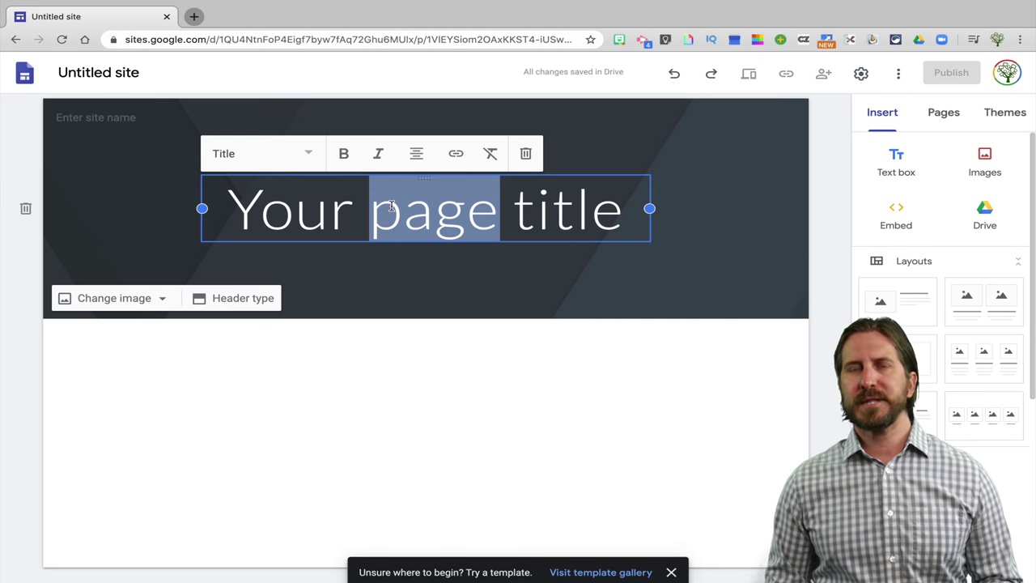
triple_click(386, 207)
text(Mr. K)
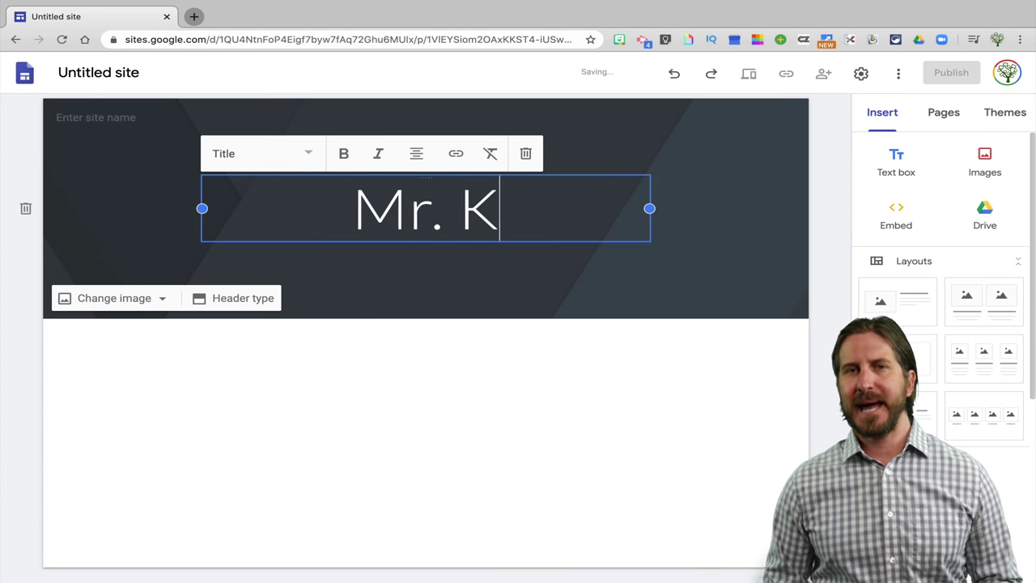
text(ary's Class)
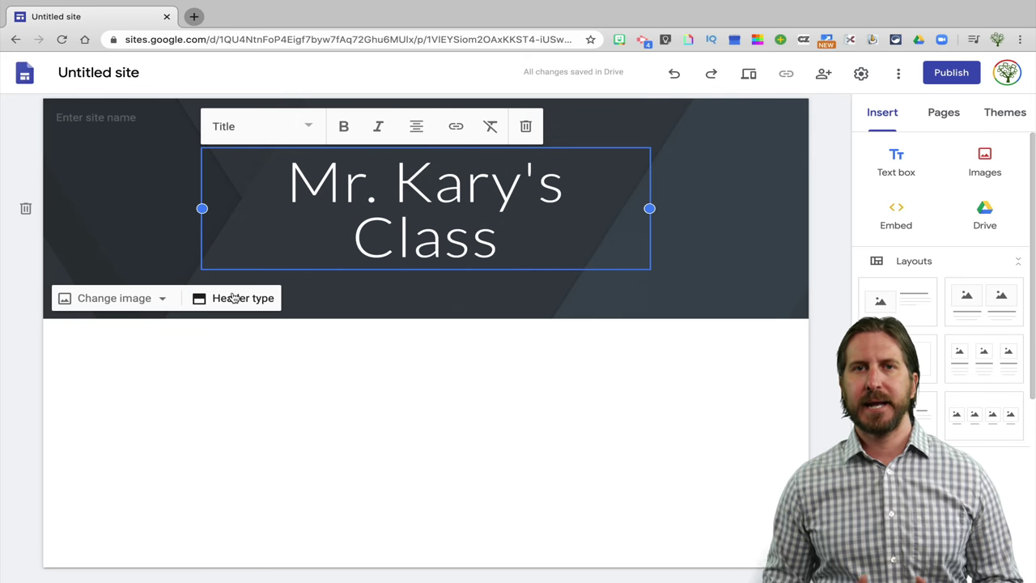
- Try the Cover, Large banner and Title only header types, then settle on Banner
click(231, 298)
click(134, 293)
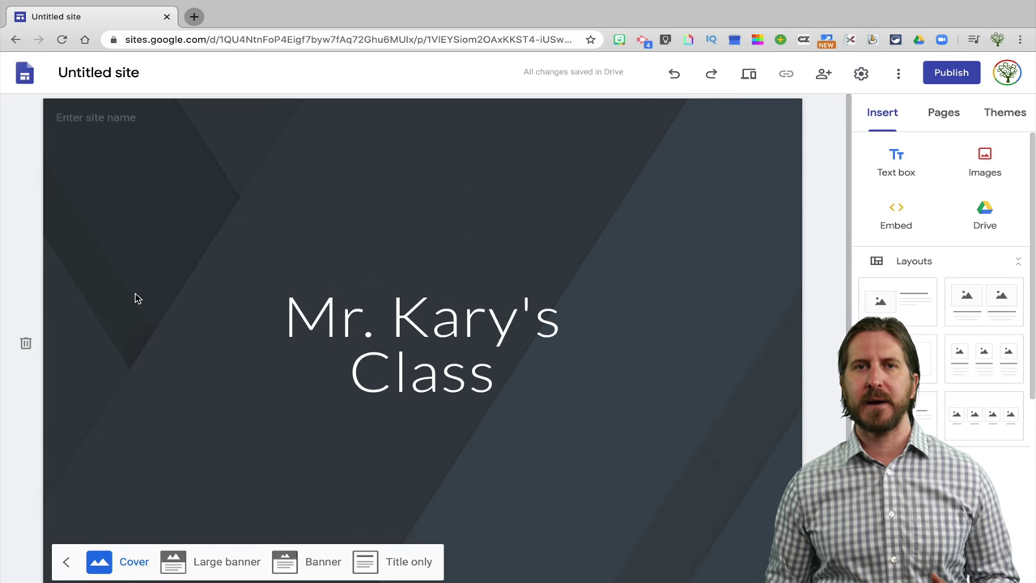
click(210, 411)
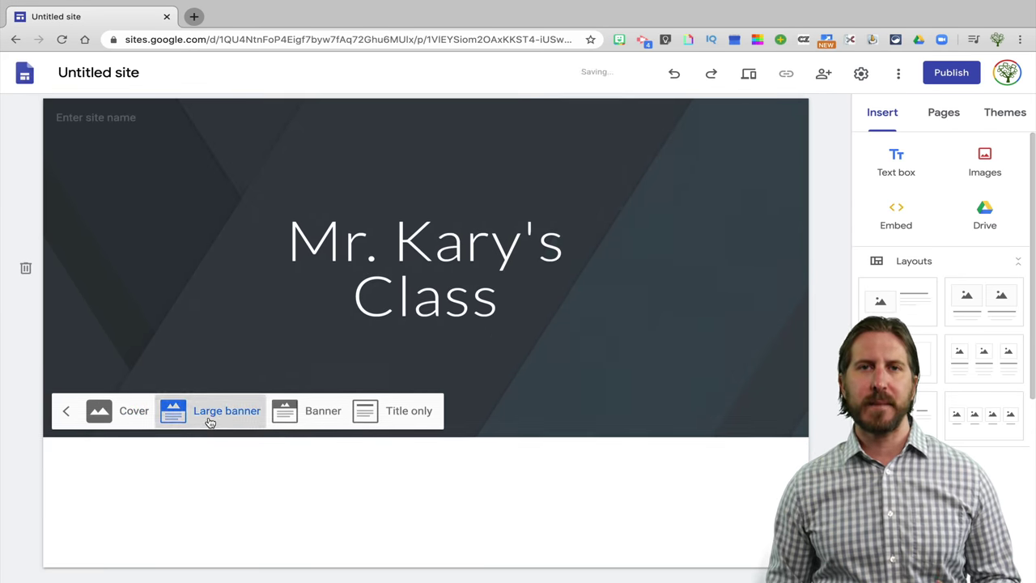
click(310, 415)
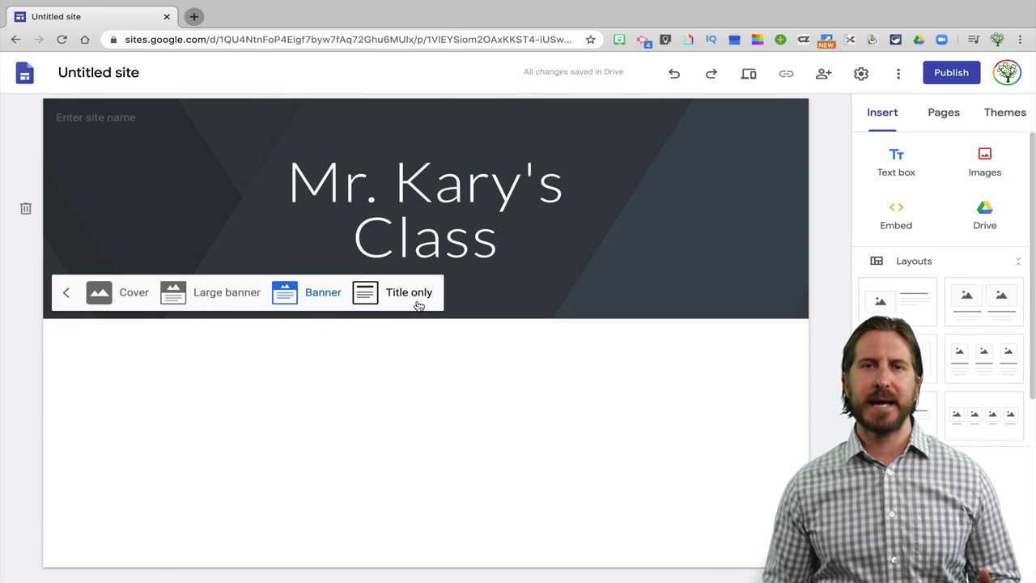
click(416, 300)
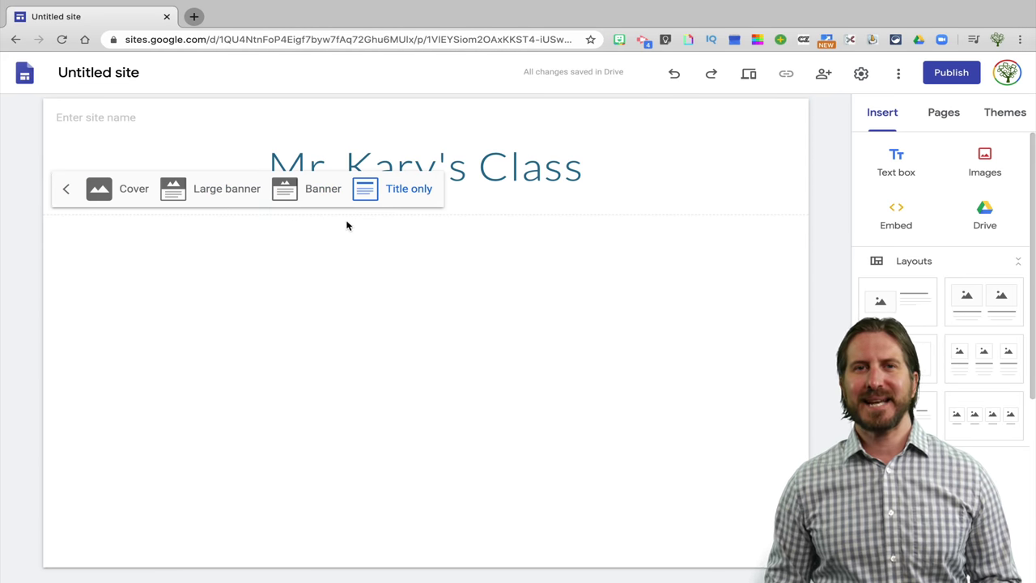
click(312, 195)
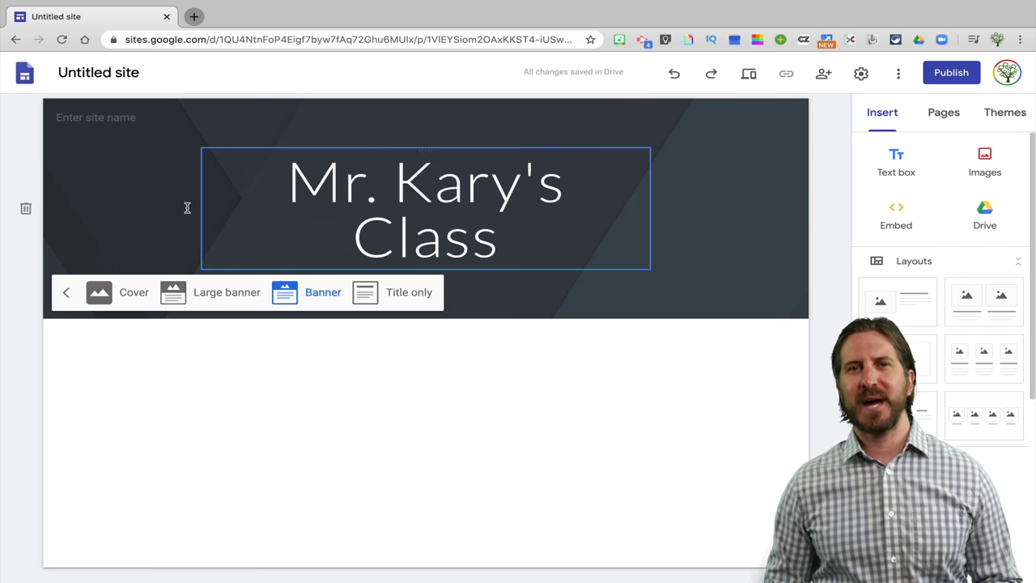
click(67, 295)
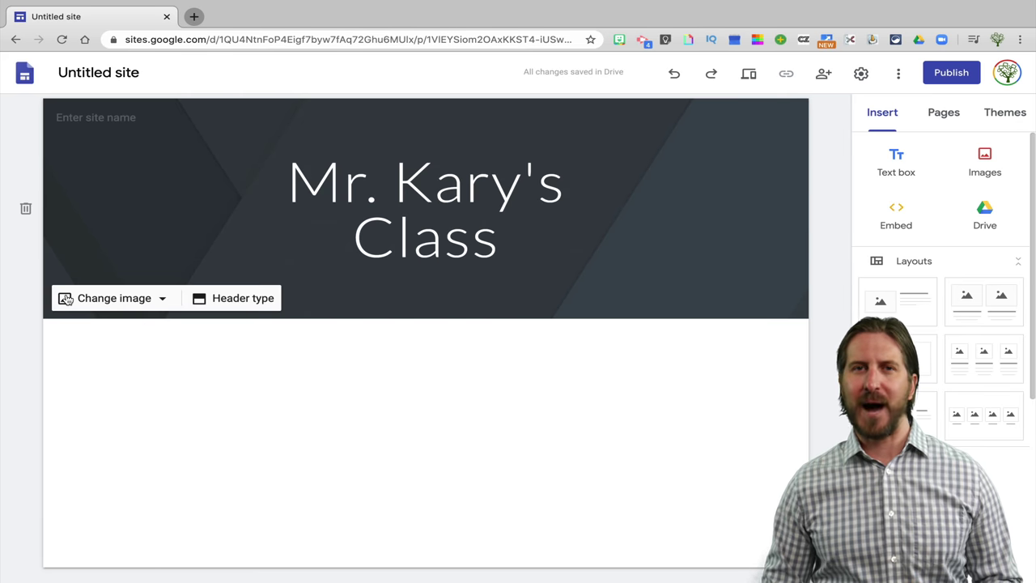
- Apply the red chevron pattern from the image gallery as the header background
click(117, 301)
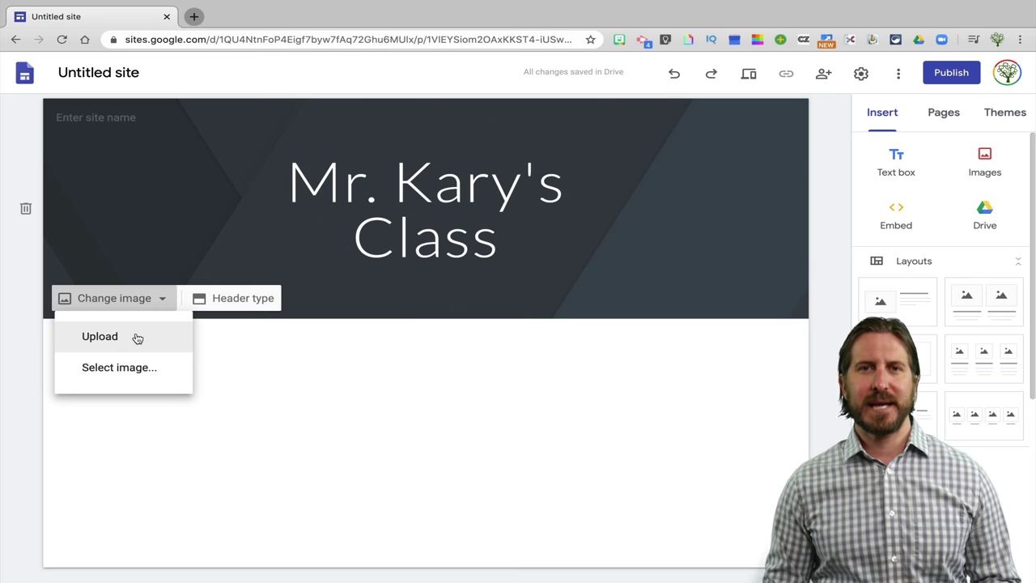
click(140, 369)
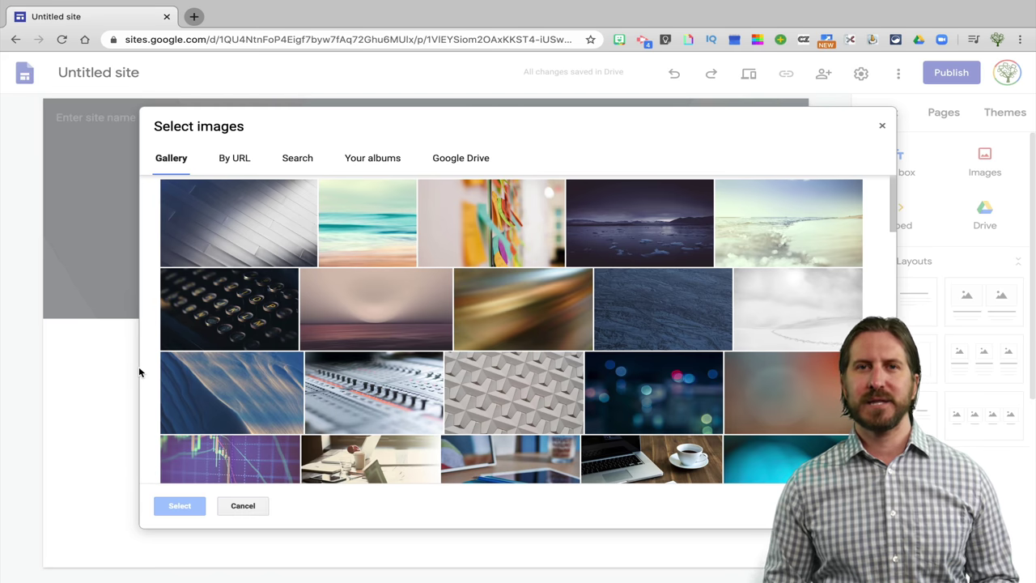
scroll(262, 356, down, 2)
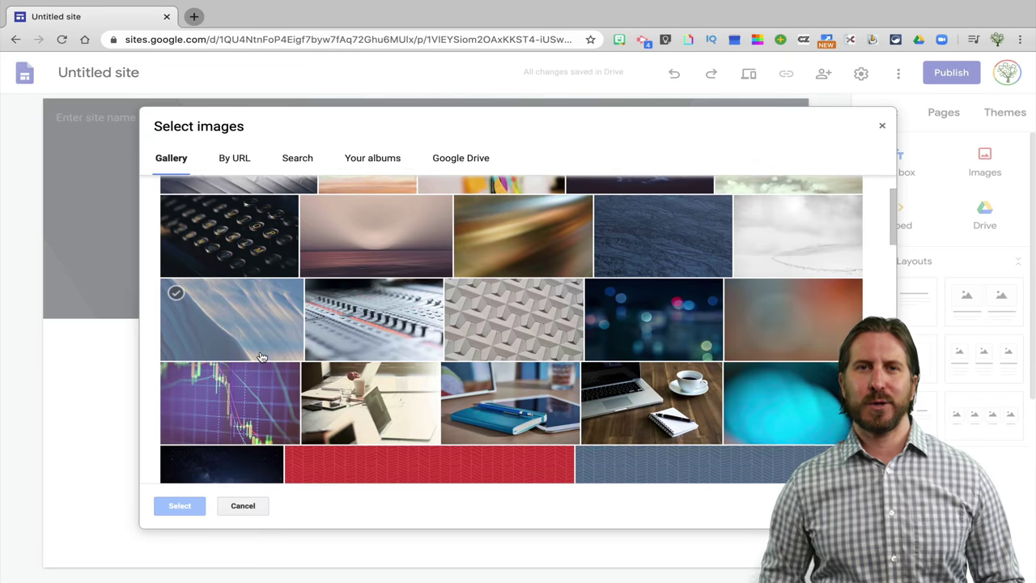
scroll(262, 356, down, 3)
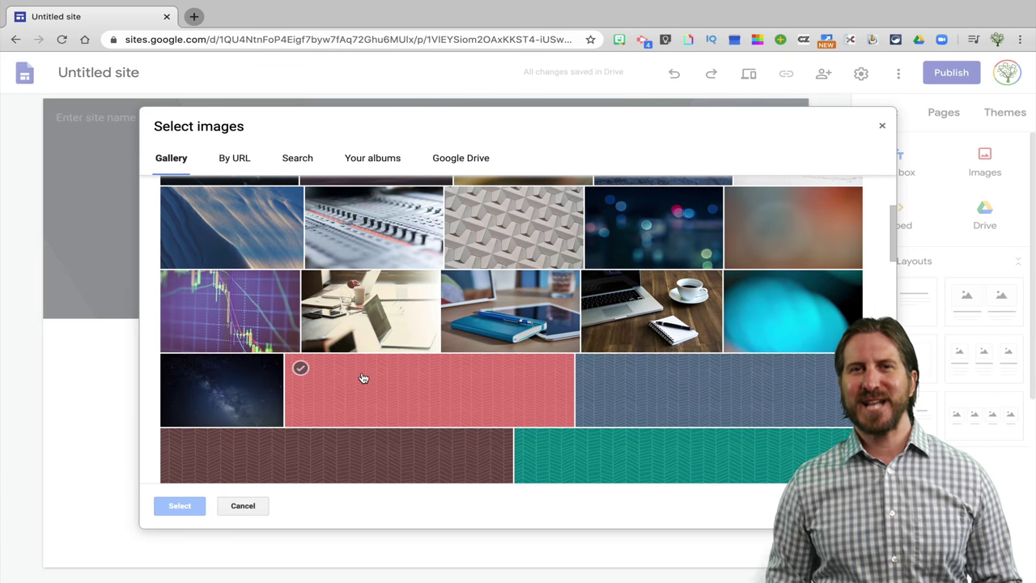
click(364, 378)
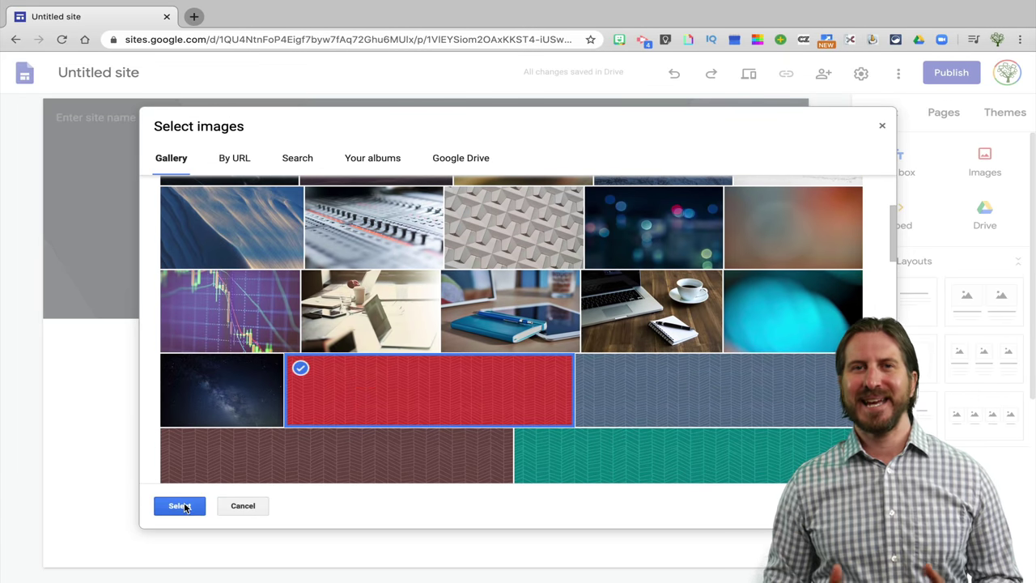
click(183, 505)
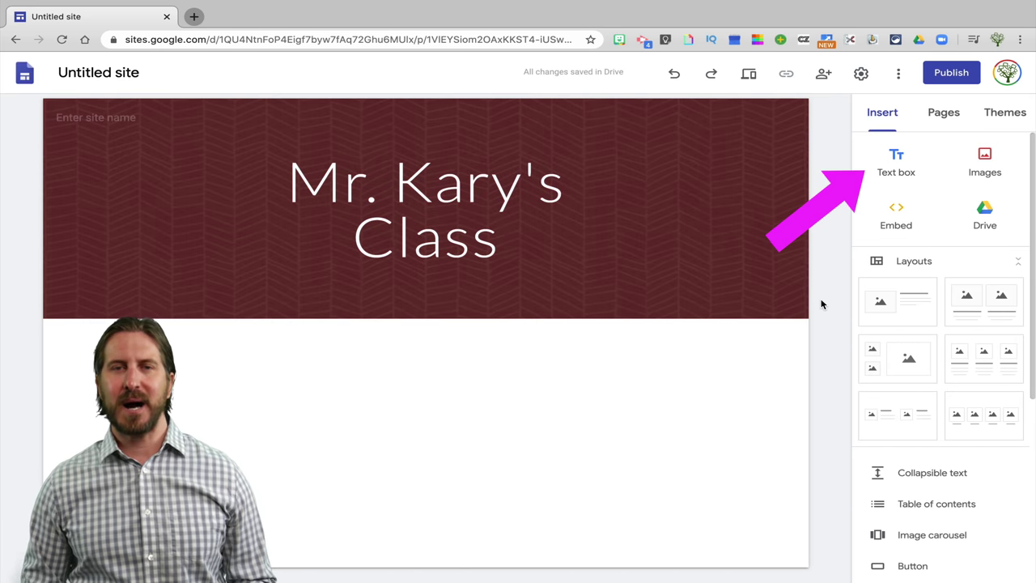
- Add the 'In this class you will learn about…' intro as a Heading, then a divider
click(896, 165)
scroll(896, 165, down, 3)
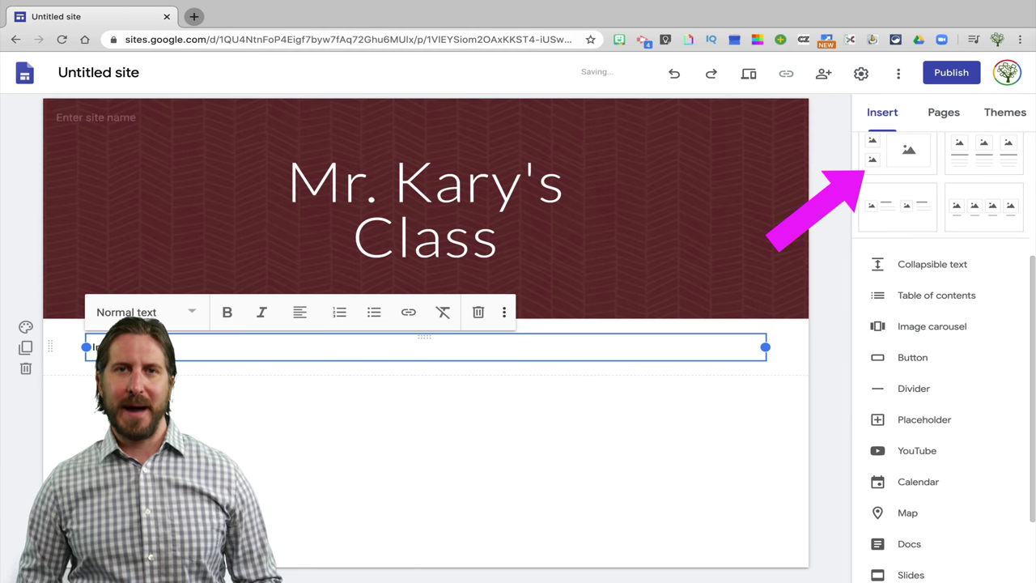
text(In this class you will learn about how to use educati)
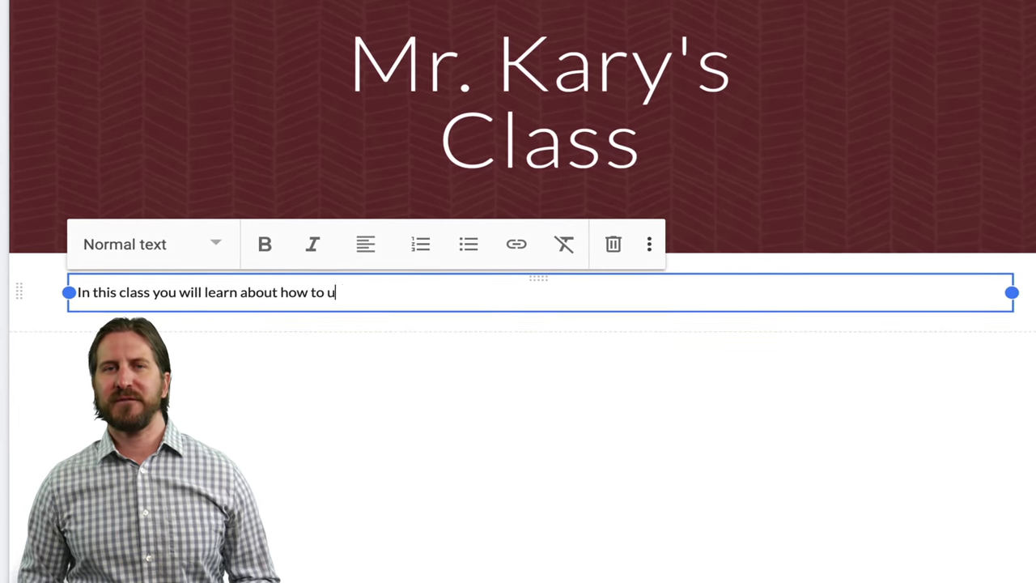
text(on technology to ensure your stude)
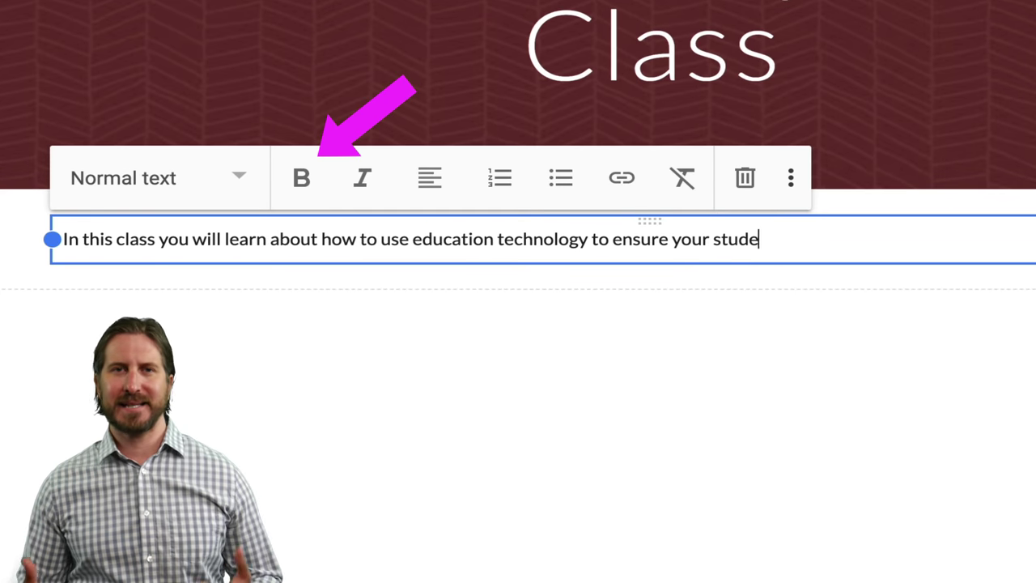
text(nts are ready for the jo)
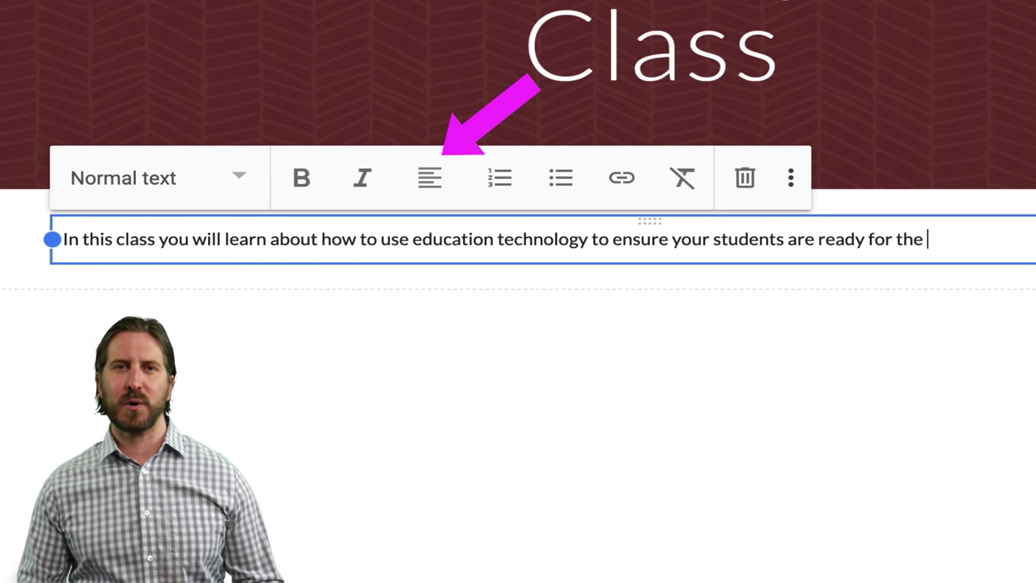
key(BackSpace)
key(BackSpace)
key(BackSpace)
key(BackSpace)
key(BackSpace)
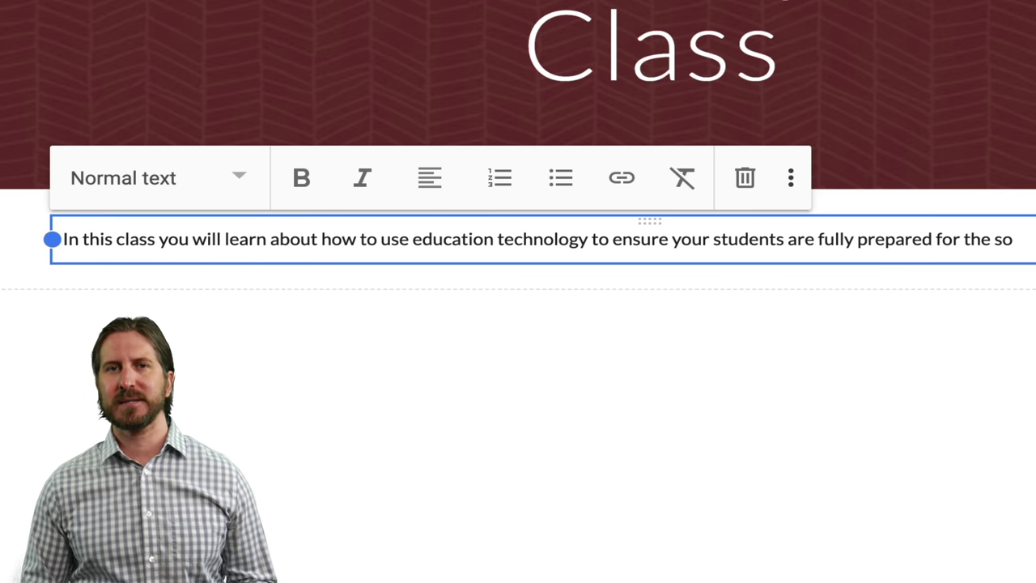
text(cie)
click(239, 180)
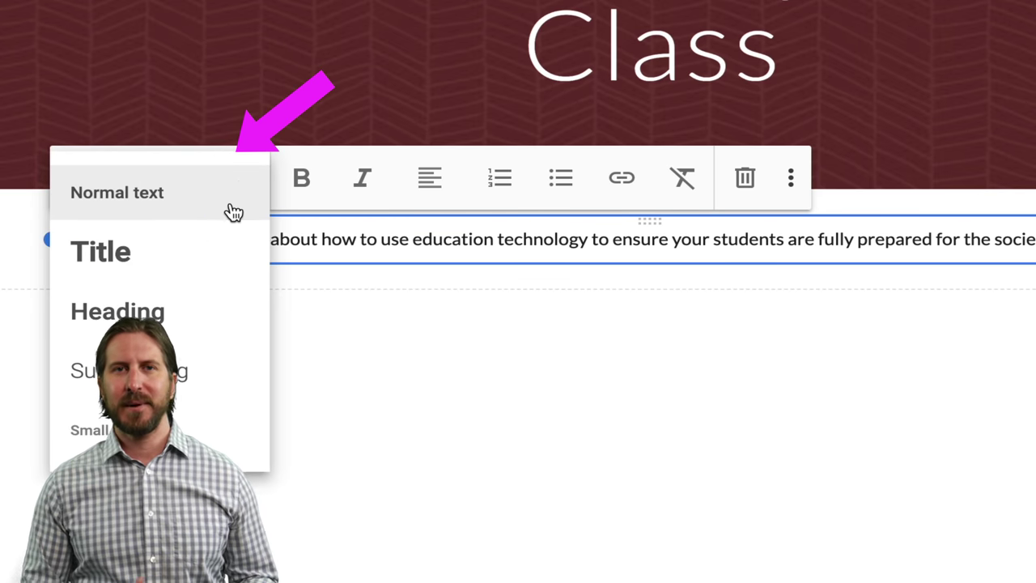
click(200, 311)
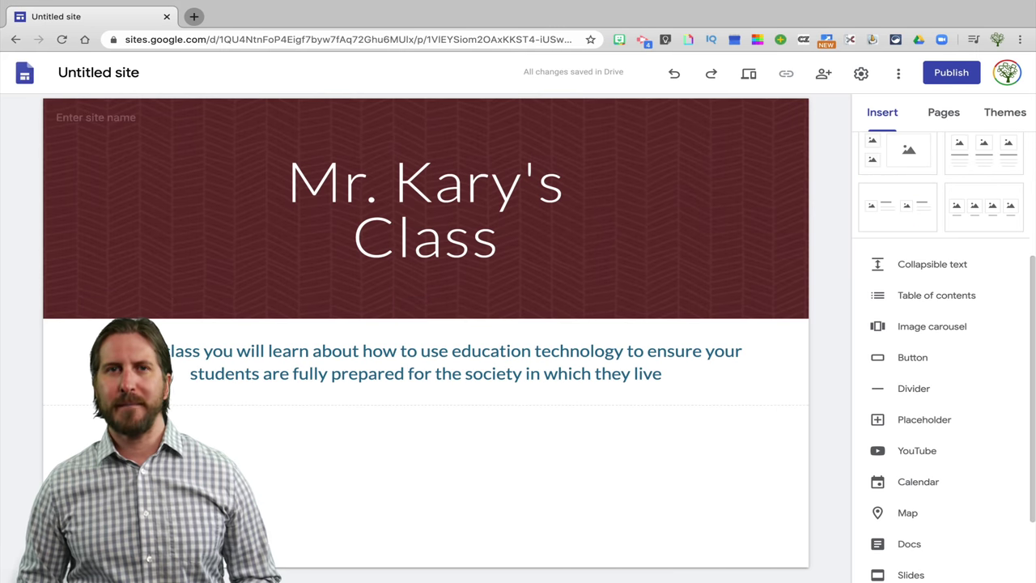
click(913, 388)
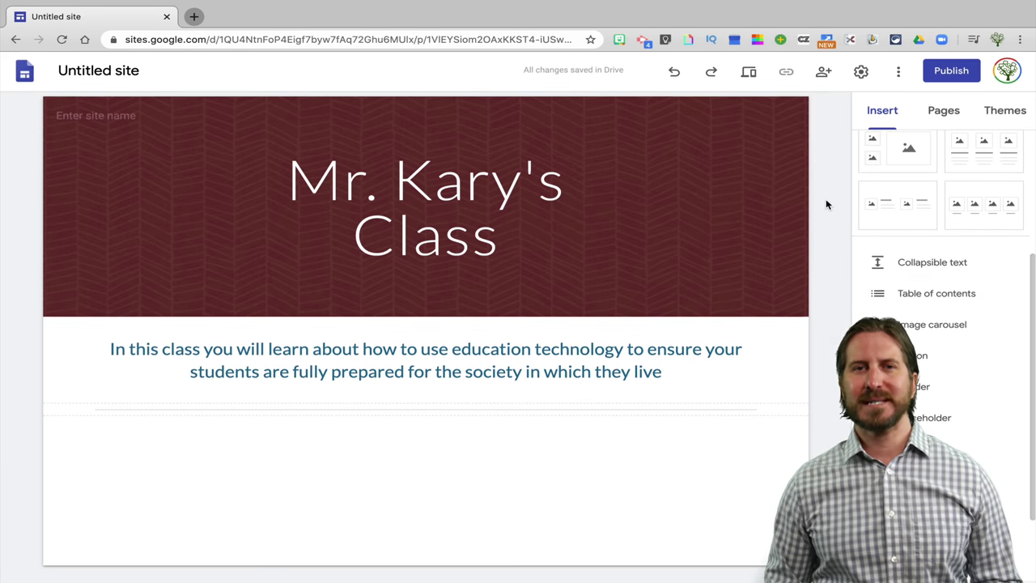
- Upload the Digital Classroom Remote Teaching image below the divider
scroll(889, 232, up, 5)
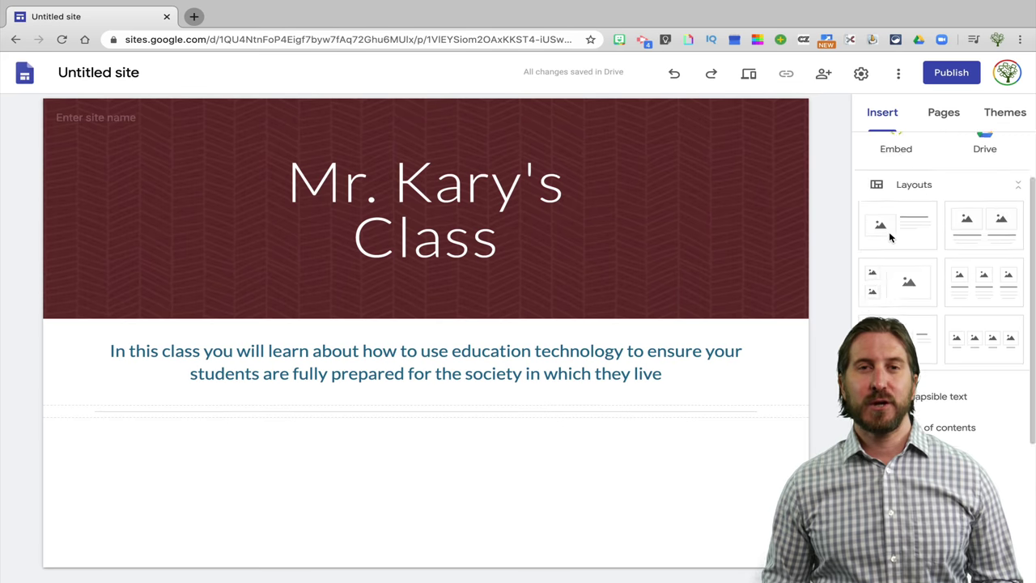
click(984, 162)
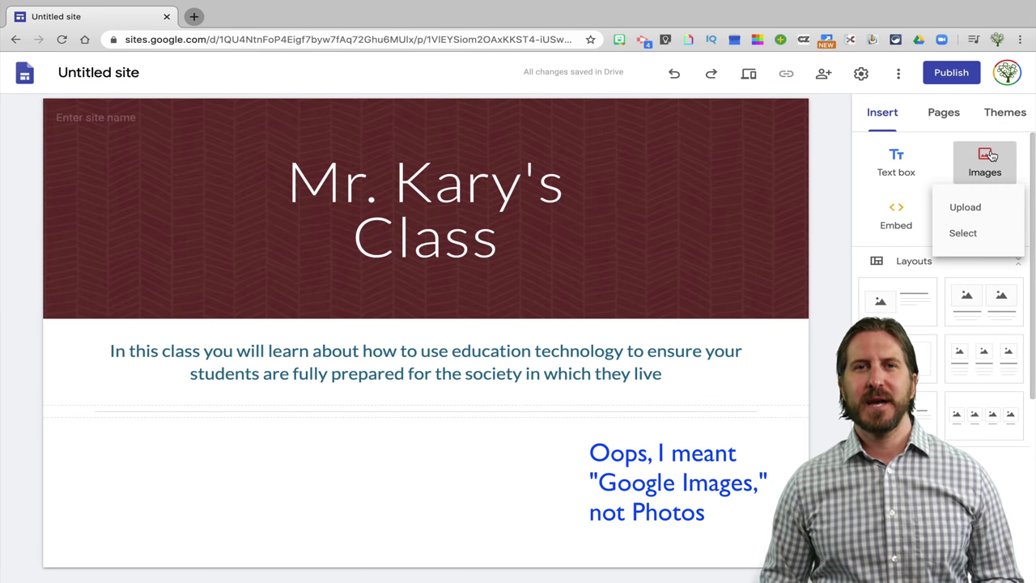
click(953, 215)
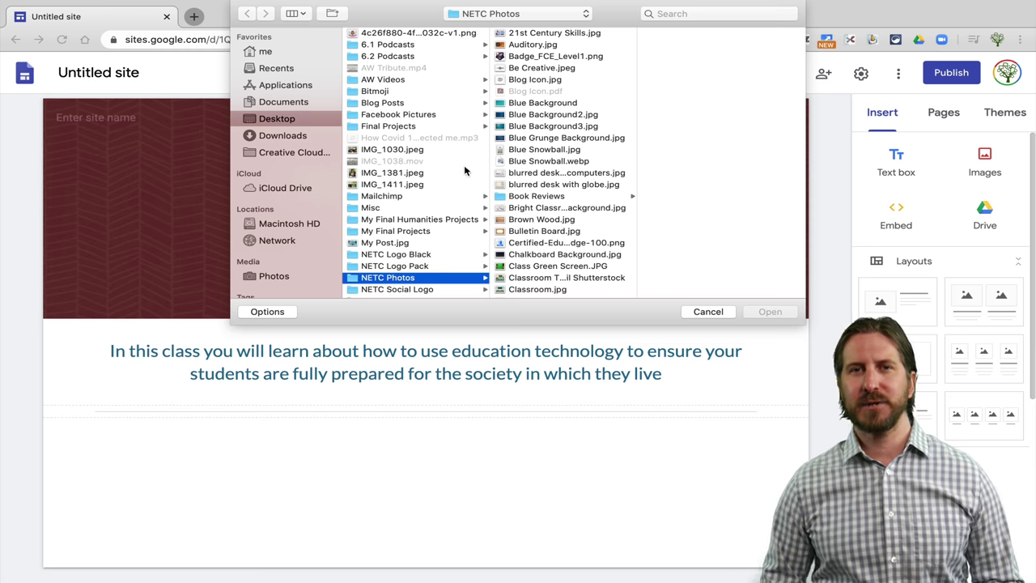
scroll(559, 162, down, 10)
click(562, 179)
click(771, 313)
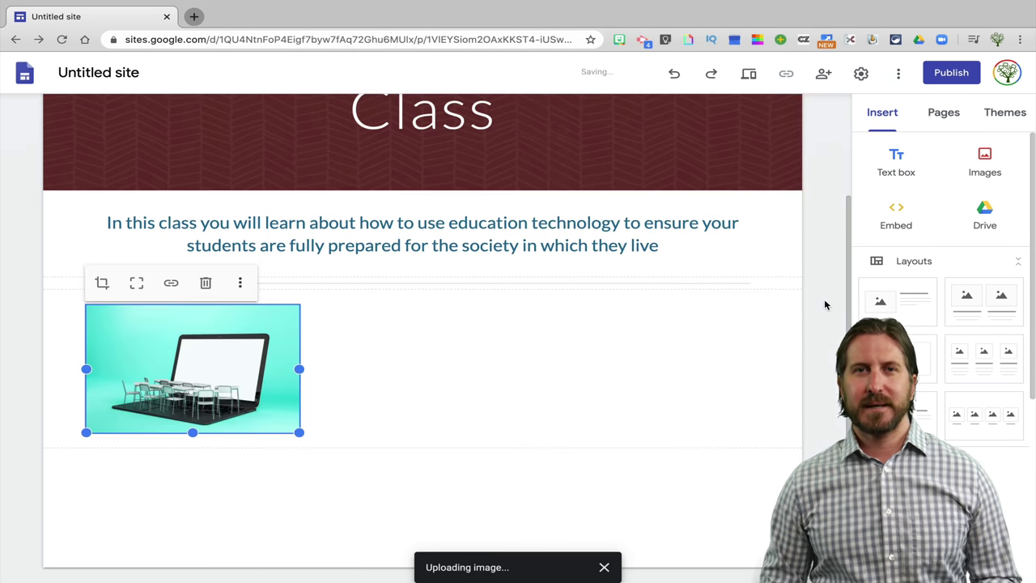
- Enlarge the classroom image to span most of the section width
drag(299, 432, 703, 581)
scroll(688, 416, down, 2)
drag(702, 433, 760, 531)
click(26, 323)
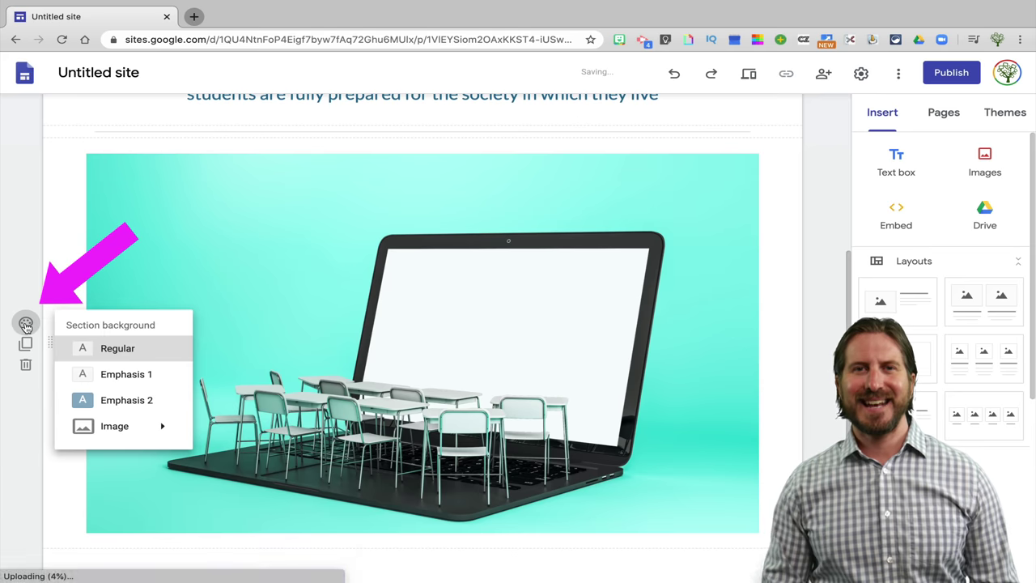
- Set the image section's background to Emphasis 2 (dark blue)
click(112, 374)
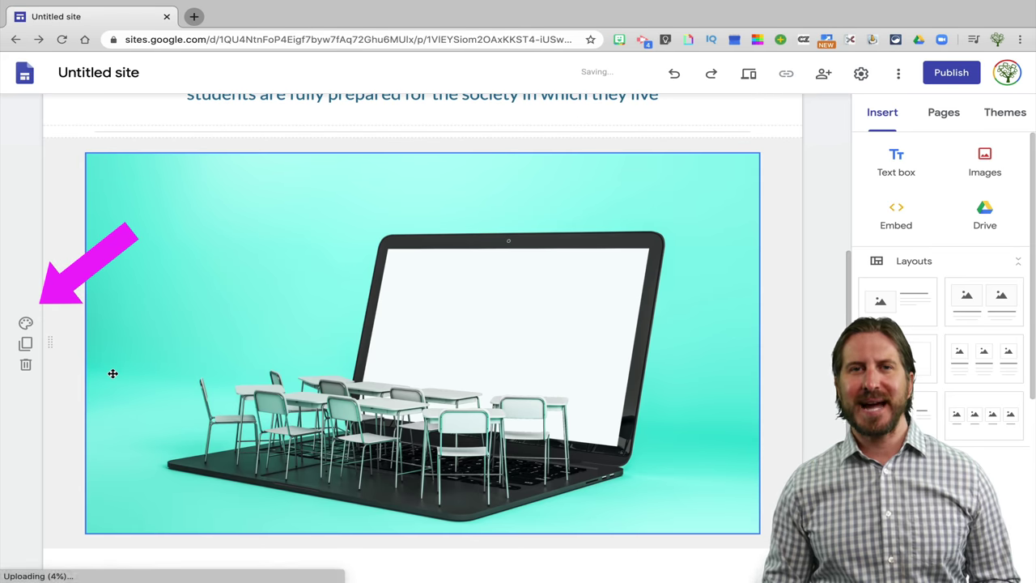
click(26, 323)
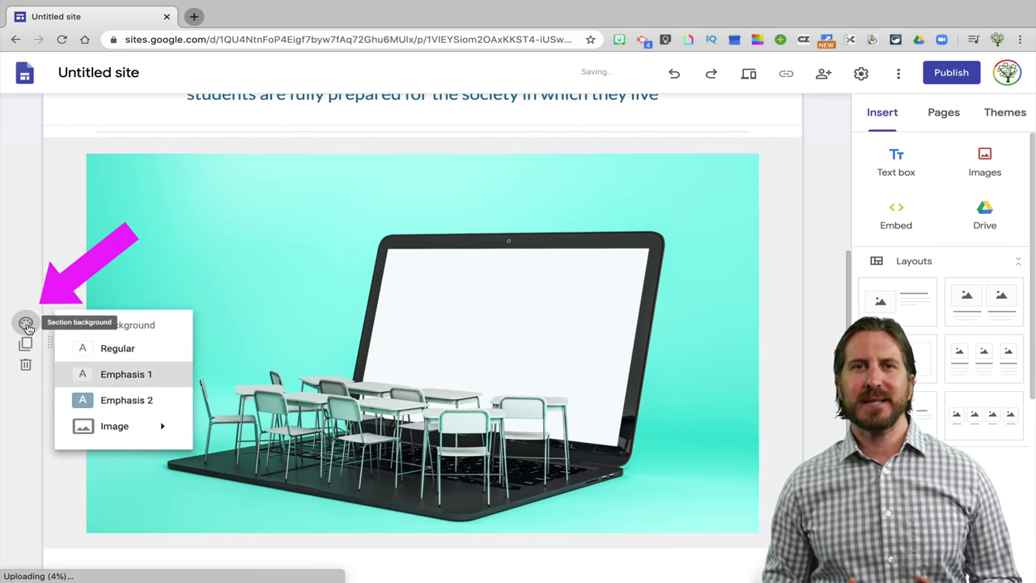
click(122, 402)
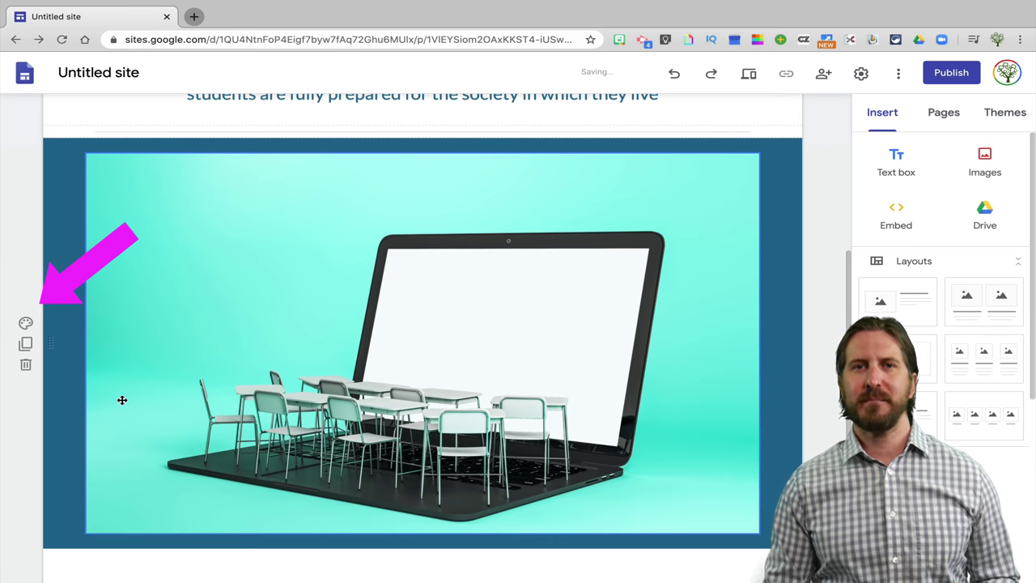
scroll(122, 399, up, 4)
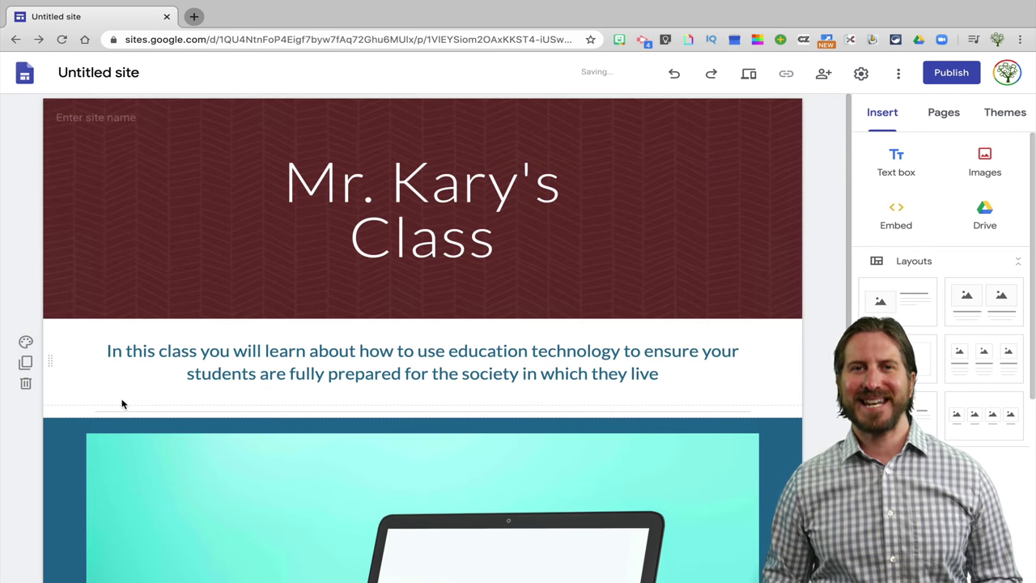
scroll(122, 404, down, 2)
scroll(122, 404, down, 3)
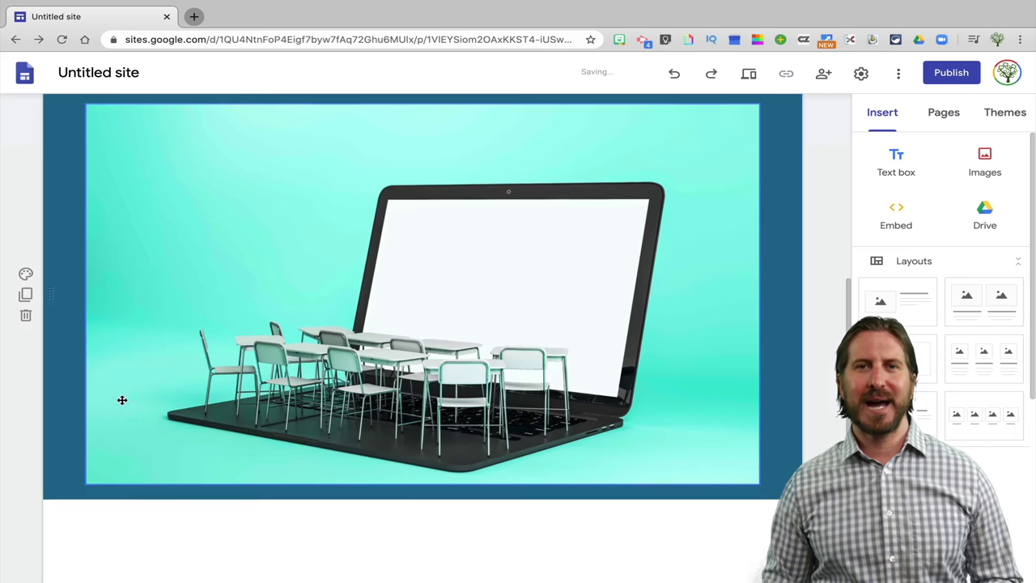
scroll(123, 400, down, 1)
- Upload the Welcome Bitmoji image and move it to the section's middle column
click(985, 162)
click(964, 207)
click(388, 91)
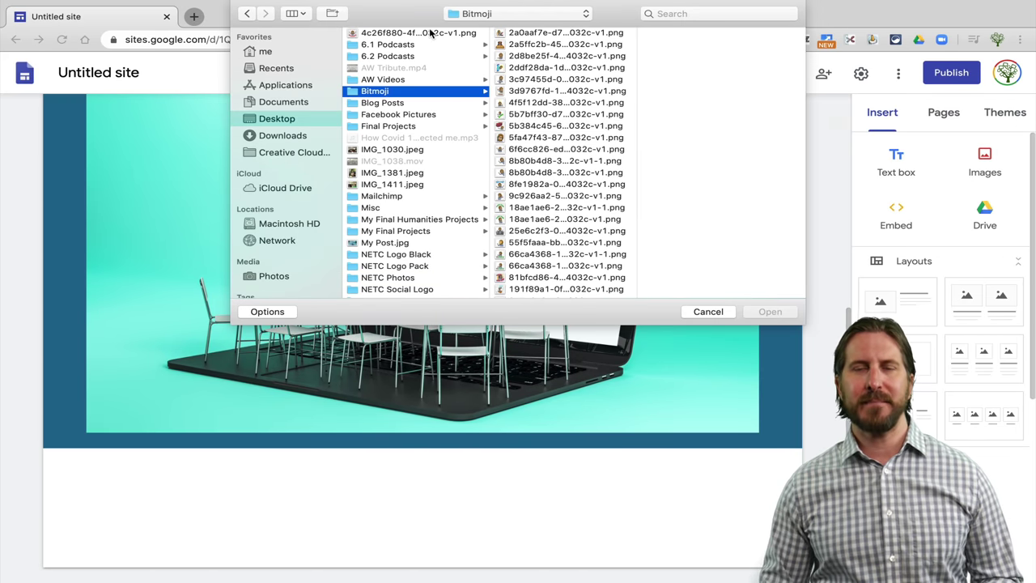
click(432, 33)
click(768, 312)
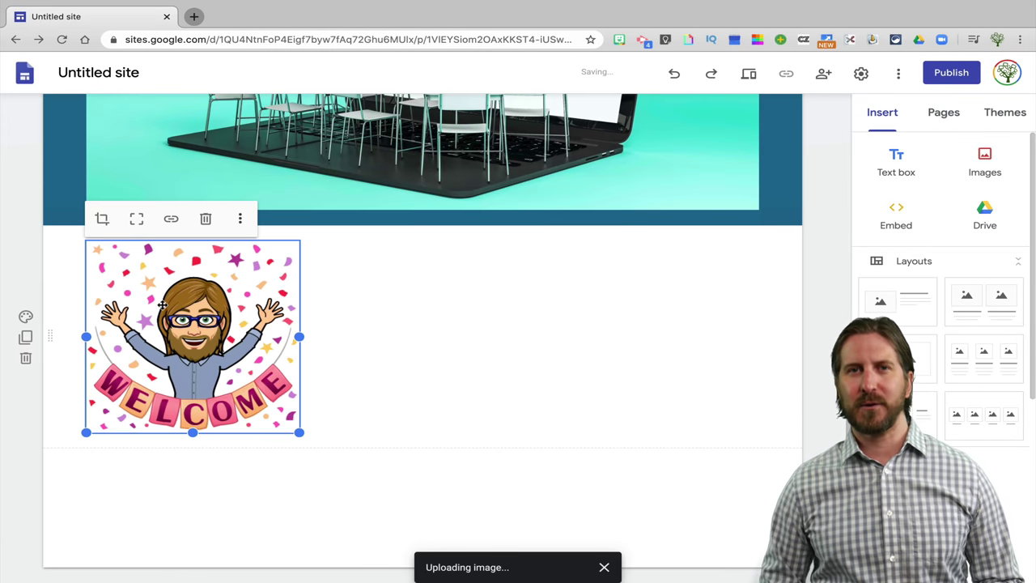
drag(162, 304, 431, 305)
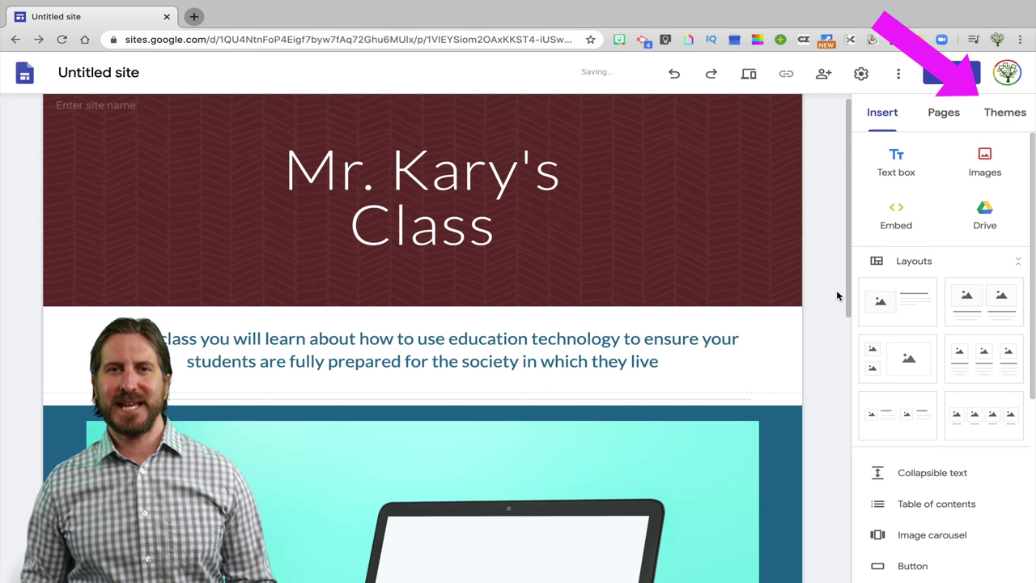
- Try the Simple theme in magenta and green with Classic fonts
scroll(838, 295, down, 1)
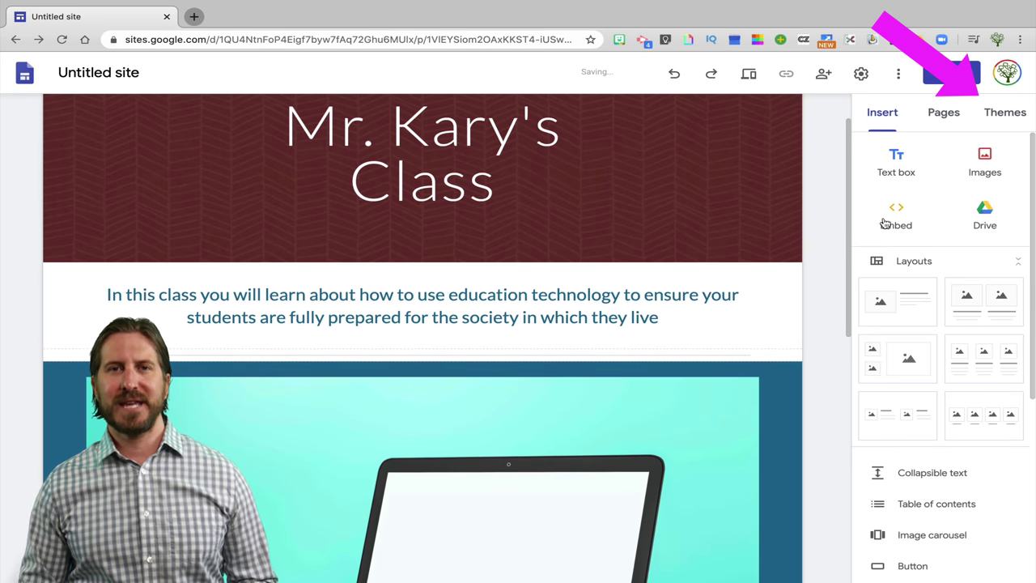
click(1006, 115)
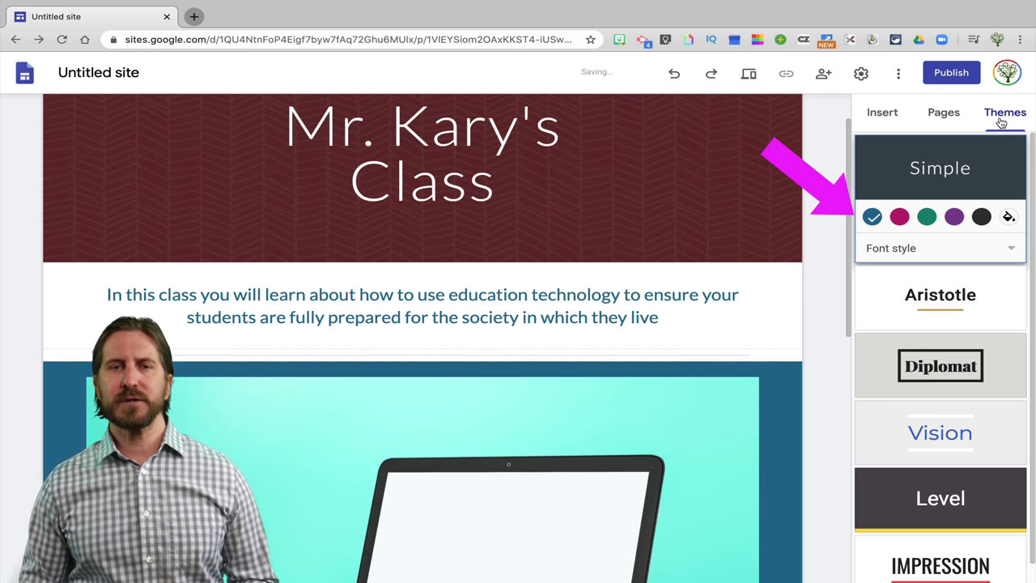
click(899, 217)
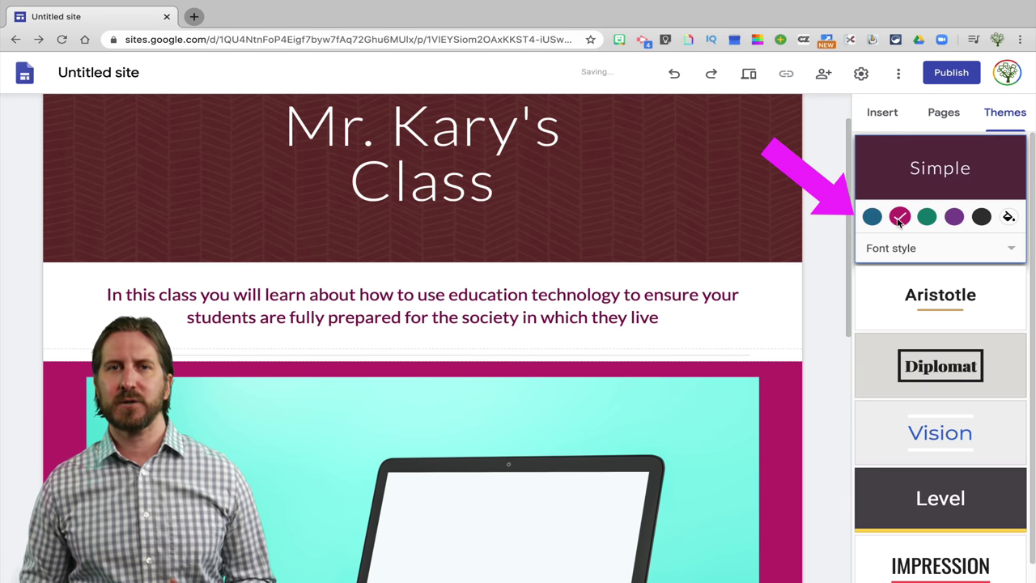
click(927, 217)
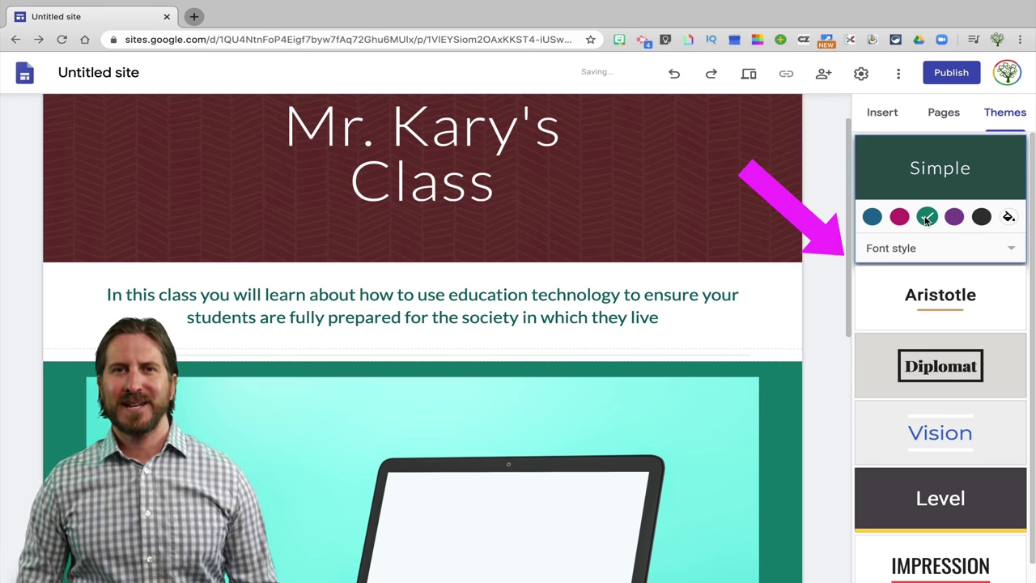
click(1014, 254)
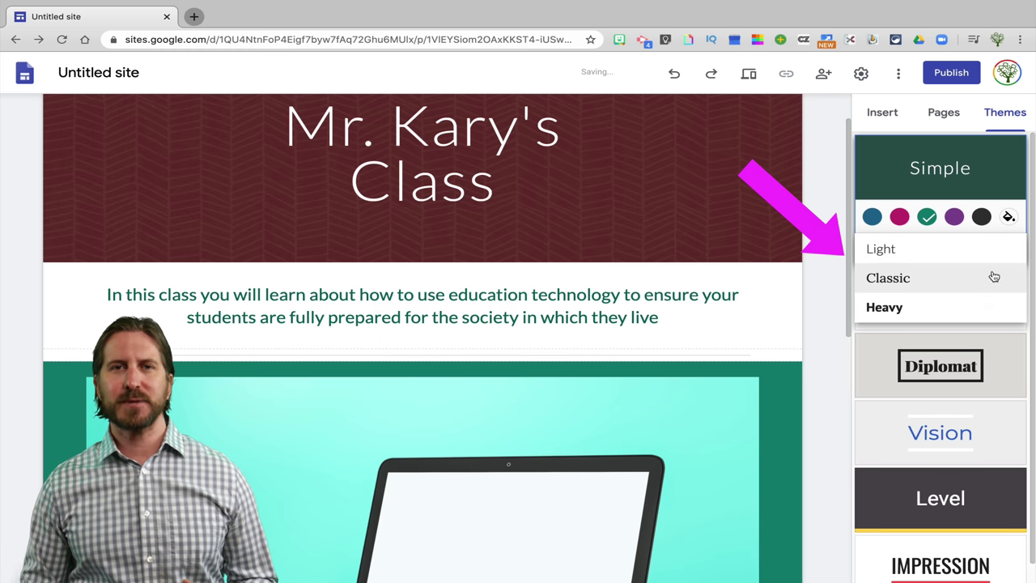
click(989, 281)
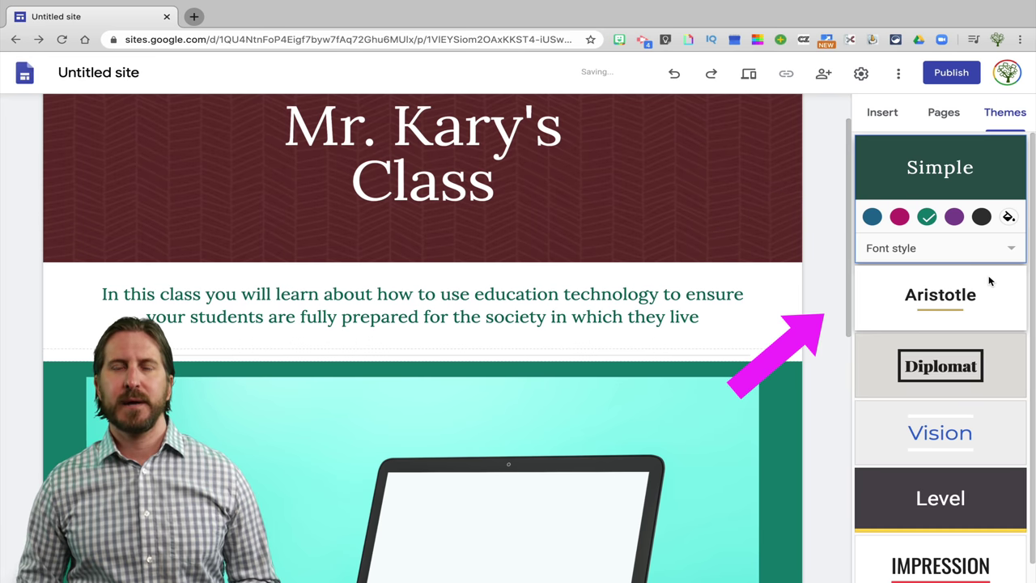
- Try Diplomat's Light and Heavy font styles, then apply Impression with green accents
scroll(989, 281, down, 1)
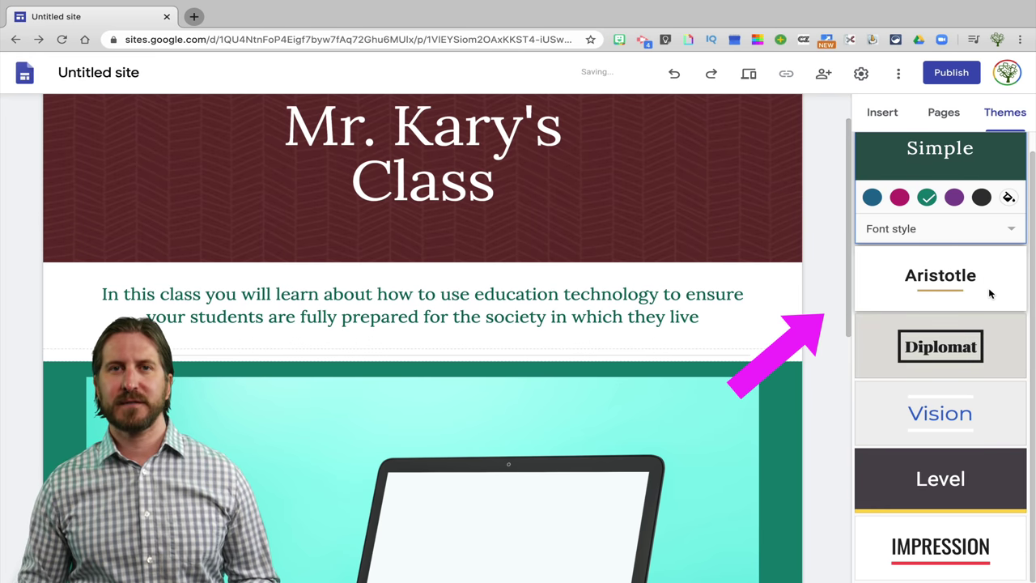
click(995, 345)
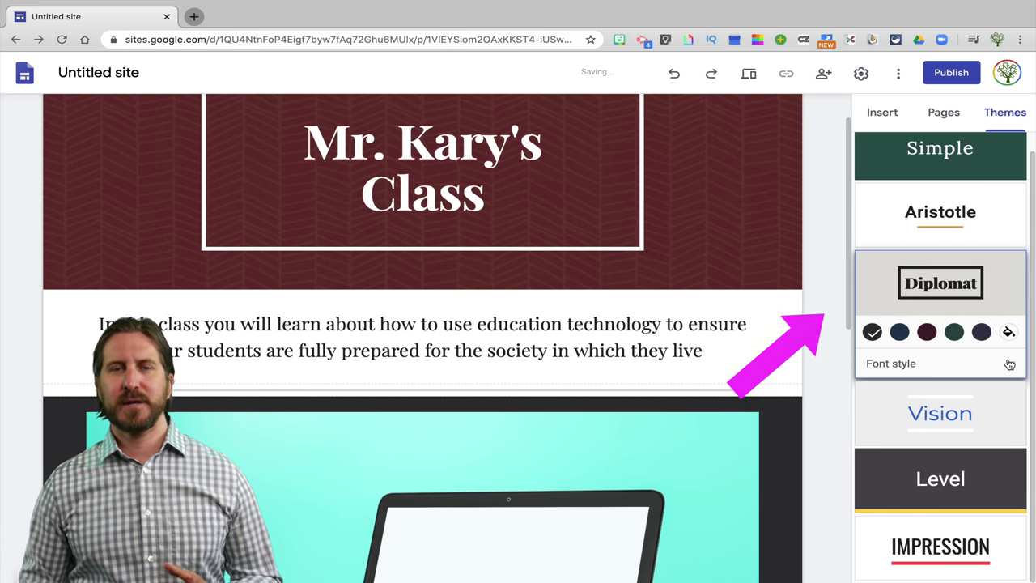
click(1009, 364)
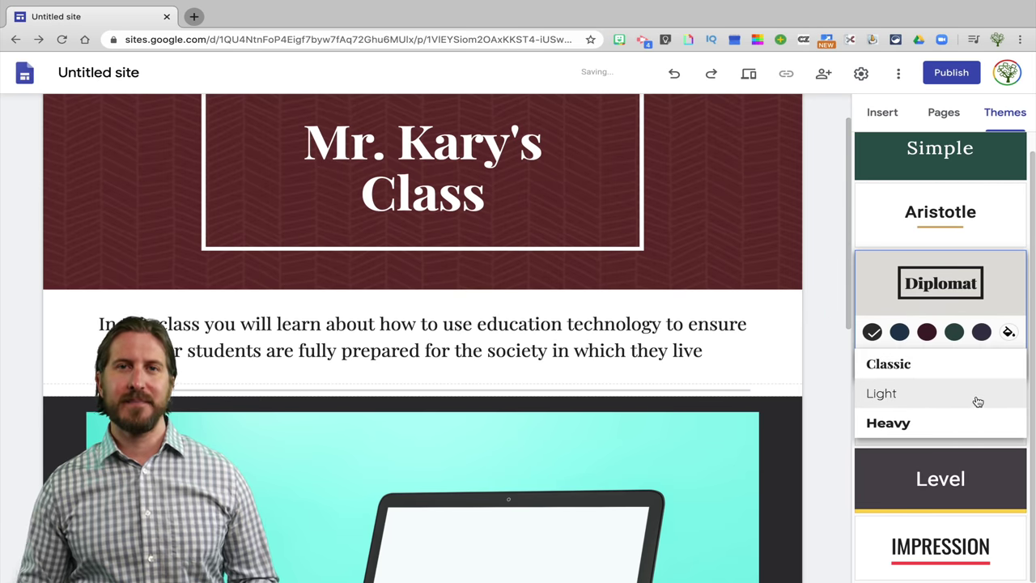
click(977, 402)
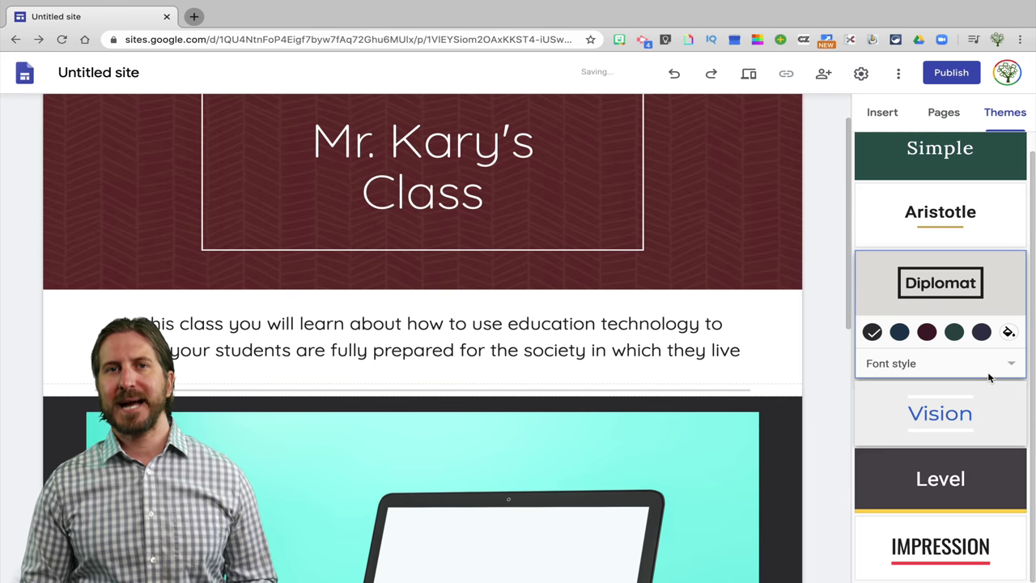
click(1010, 364)
click(990, 393)
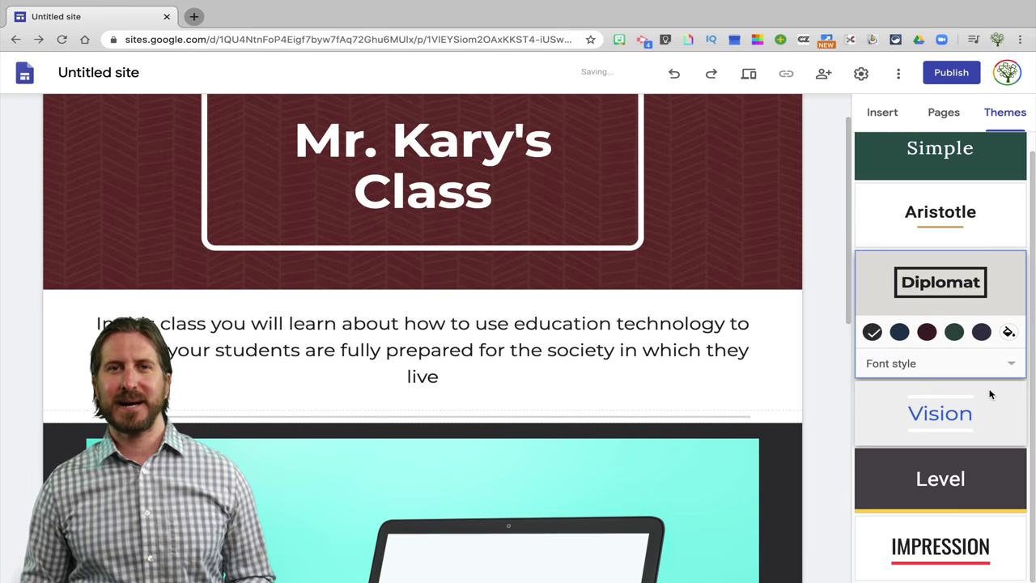
click(961, 538)
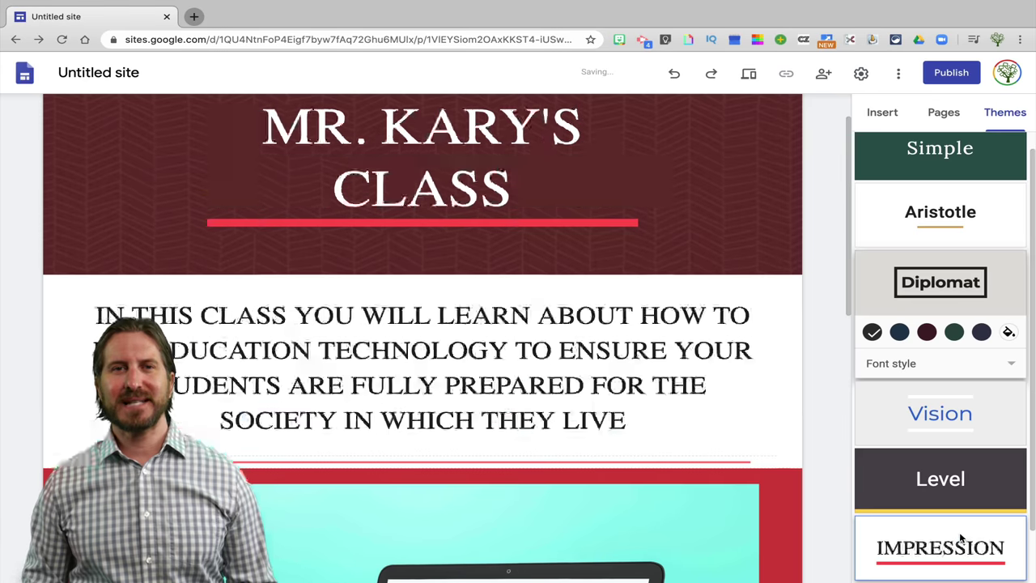
click(927, 533)
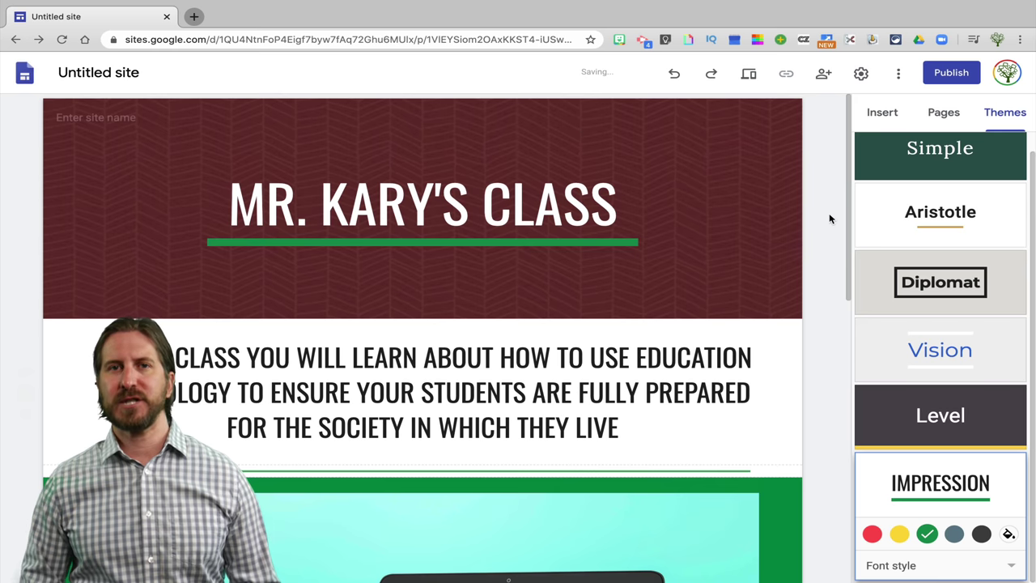
- Create a new page named About
click(944, 113)
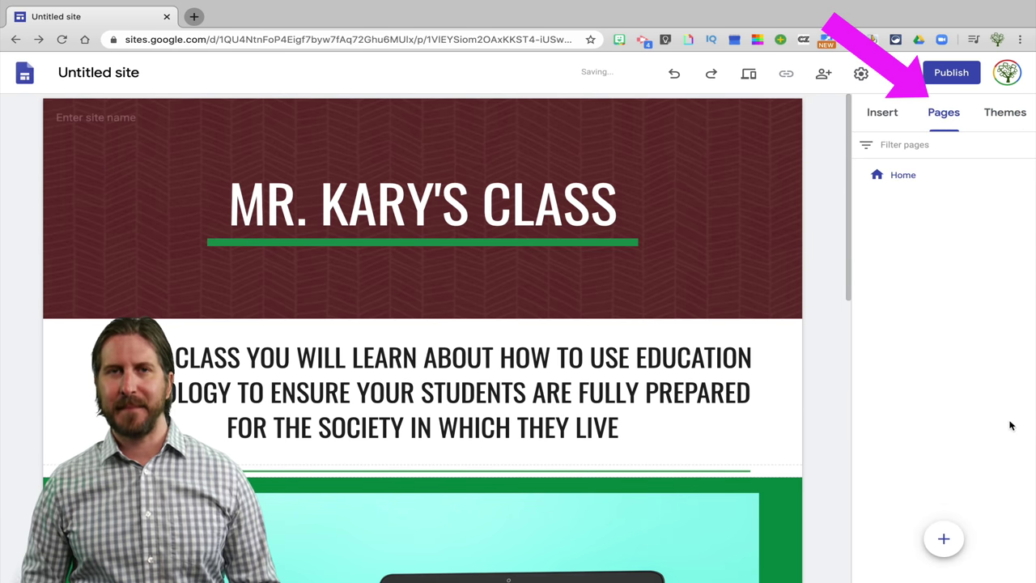
click(944, 537)
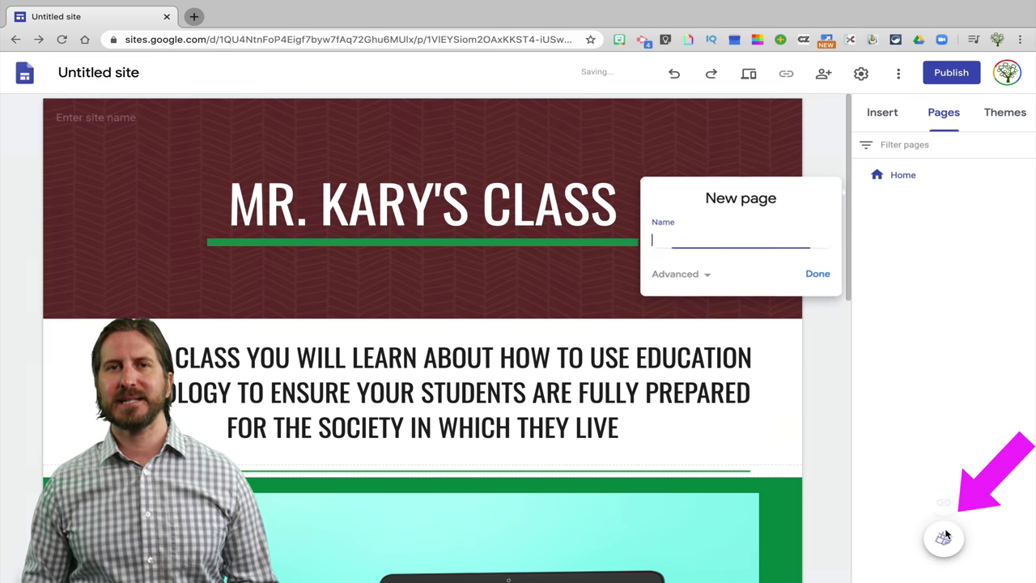
text(About)
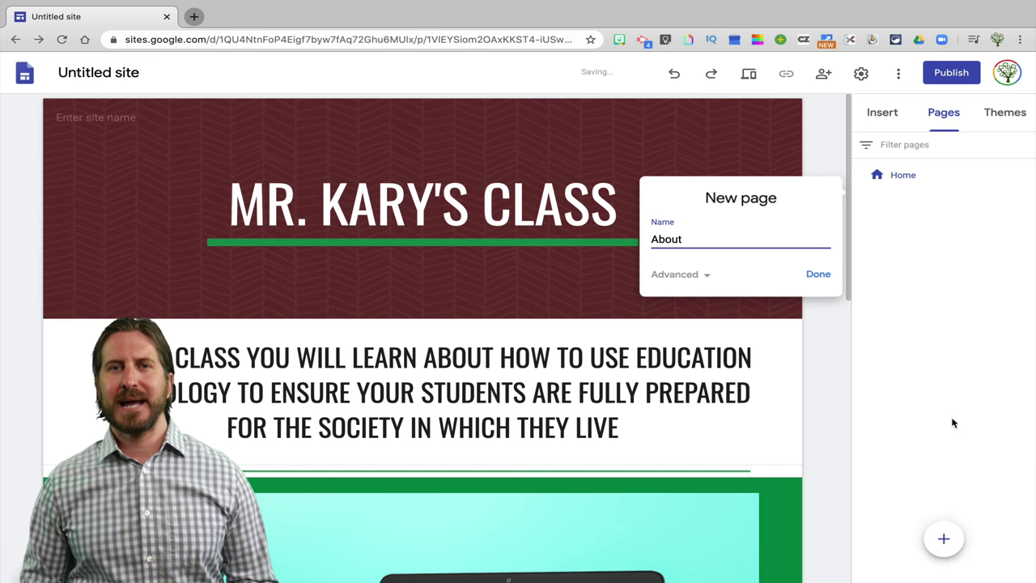
click(818, 275)
- Add the Calendar, Assignments and Student Work pages
click(945, 542)
text(Cale)
key(BackSpace)
key(BackSpace)
key(BackSpace)
text(alendar)
key(Return)
text(Assignments)
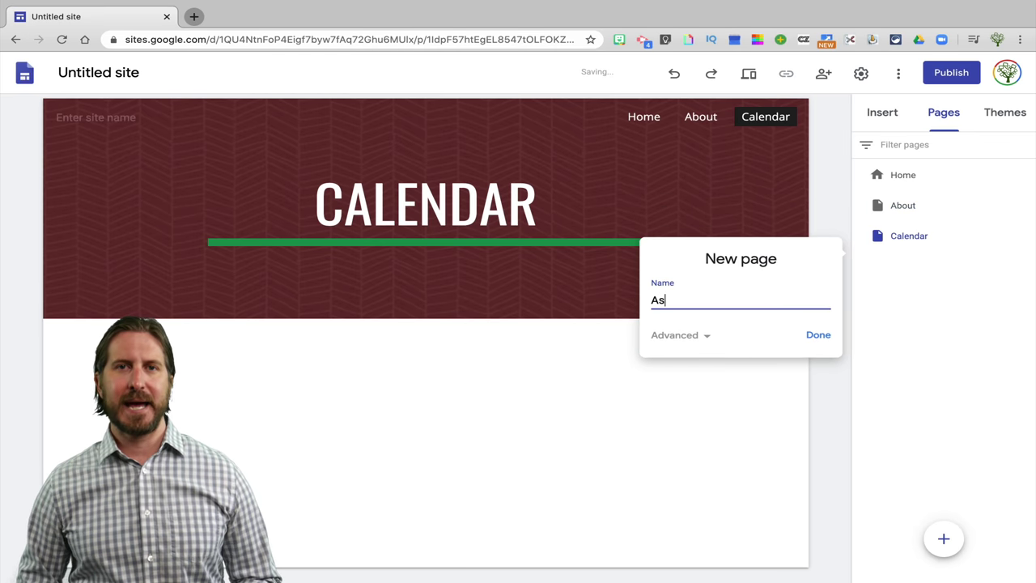
key(Return)
text(Student Work)
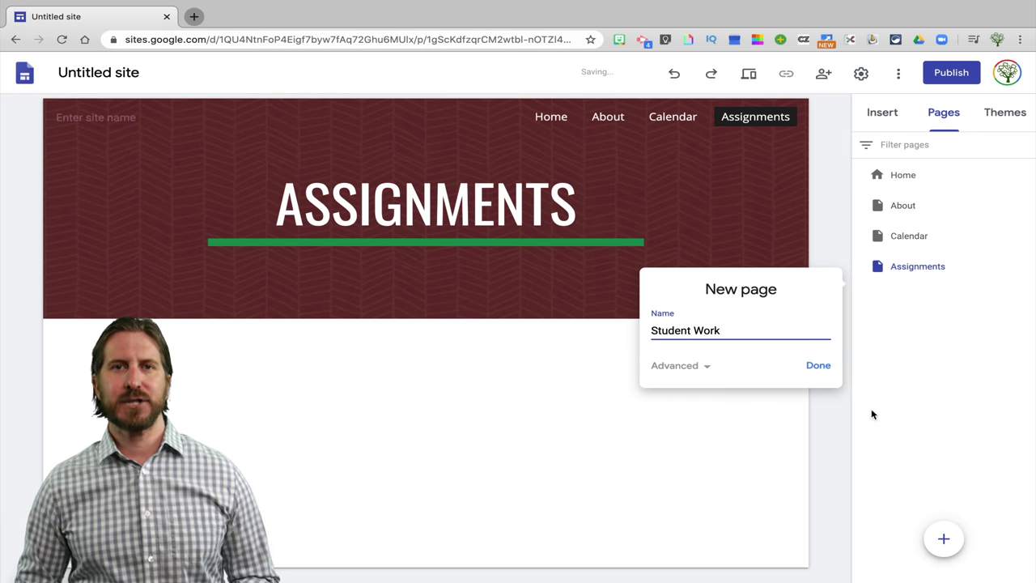
click(819, 371)
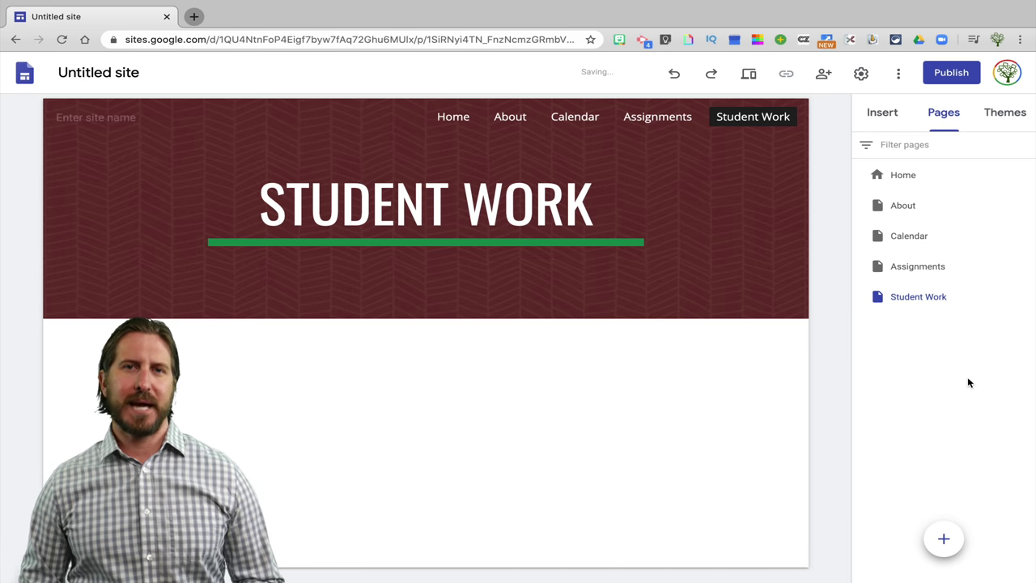
- Replace the About page's header image with a grey-toned gallery photo
click(905, 206)
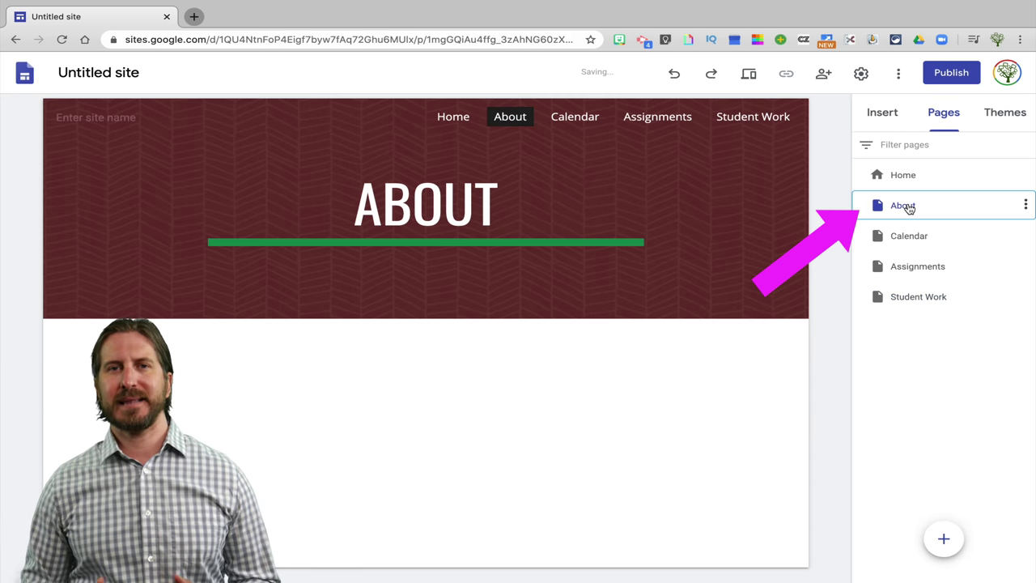
click(162, 298)
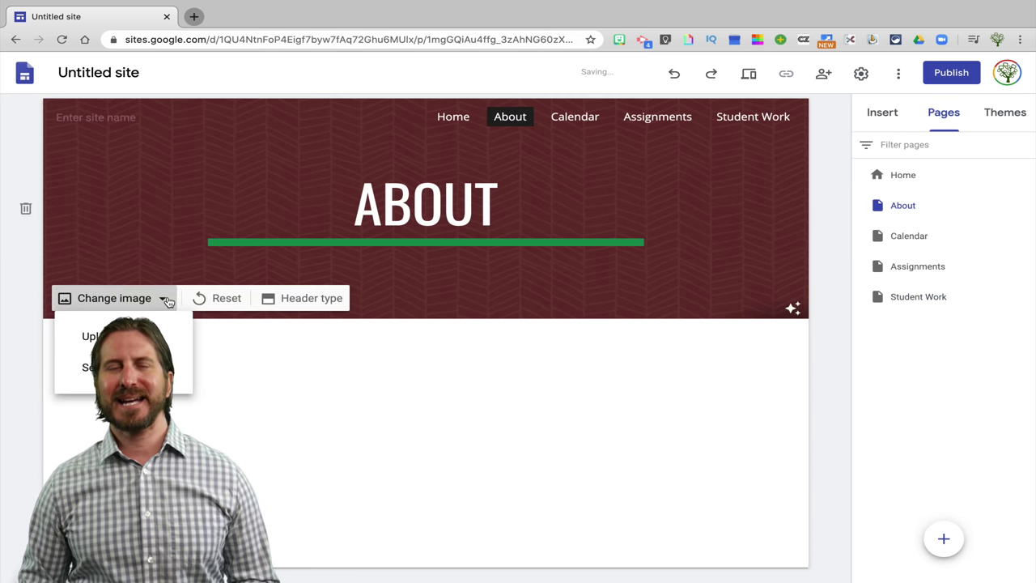
click(97, 368)
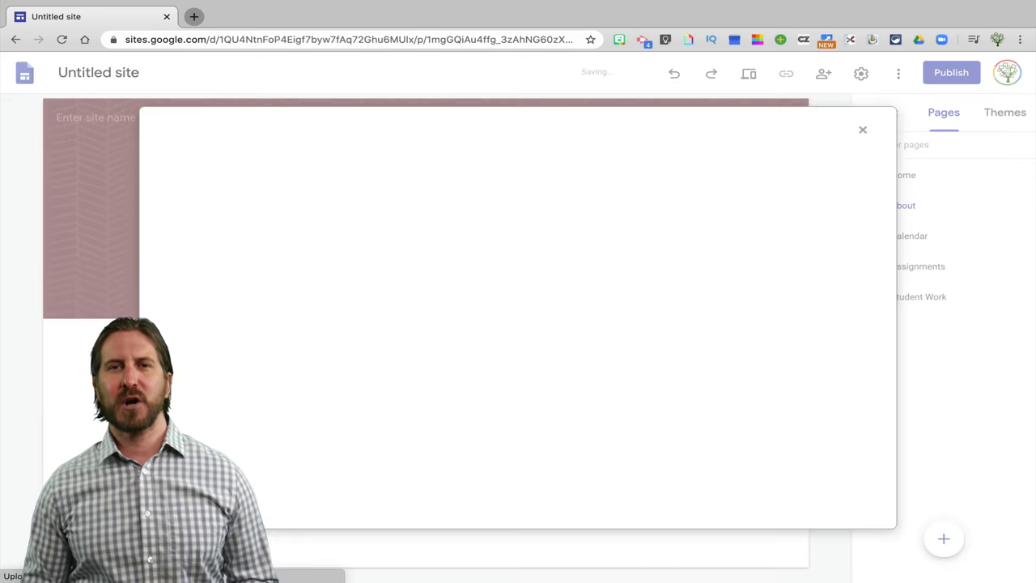
click(242, 402)
click(231, 506)
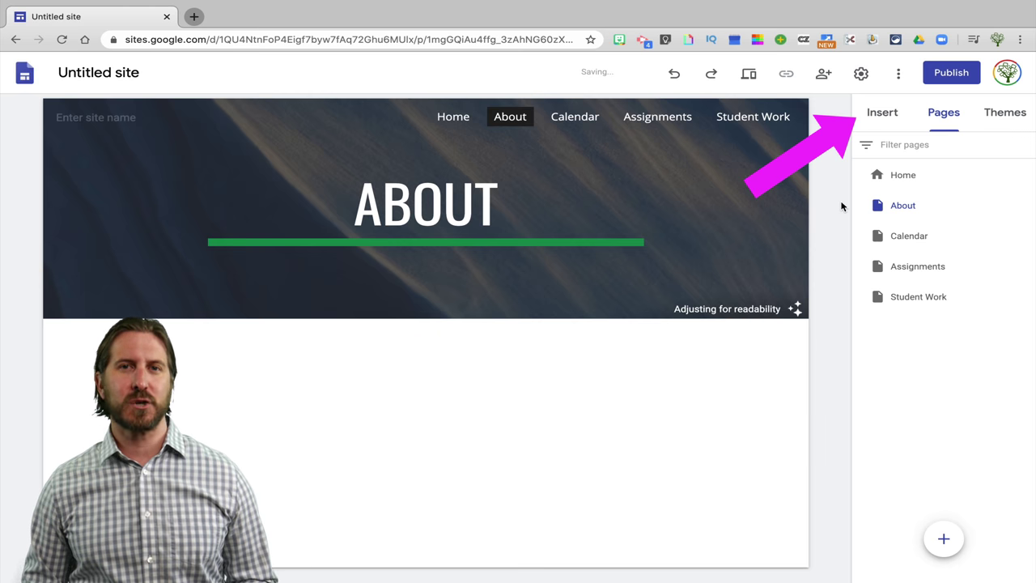
click(883, 123)
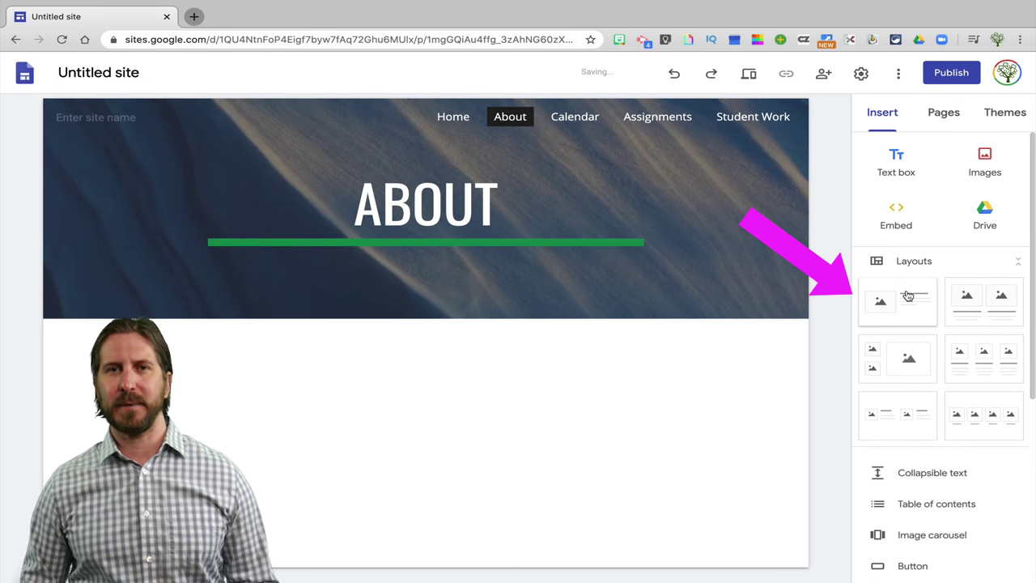
- Add an image-and-text section titled 'DIGITAL LITERACY SKILLS' with the description 'Learn the skills necessary to fluidly navigate the digital world'
drag(905, 294, 406, 346)
click(407, 346)
text(DIG)
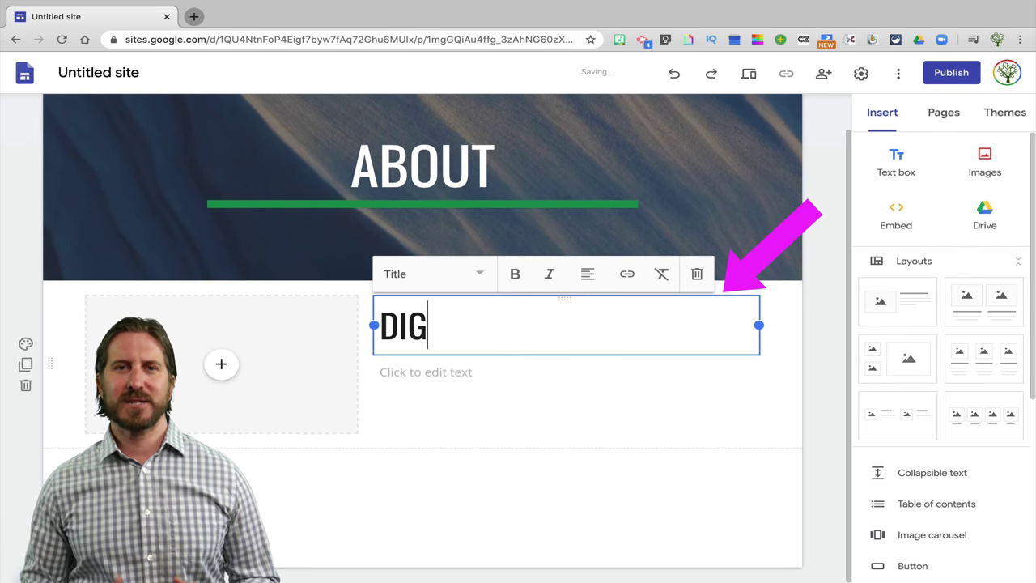
text(ITAL LITERACY SKILLS)
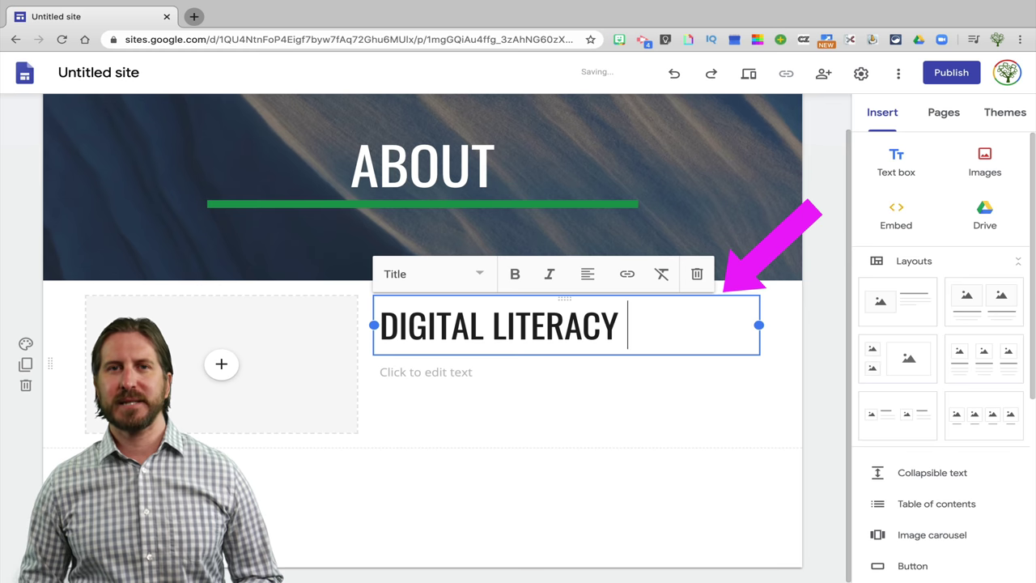
click(442, 372)
text(Learn the skills necessary to fluidly navigate the digital wor)
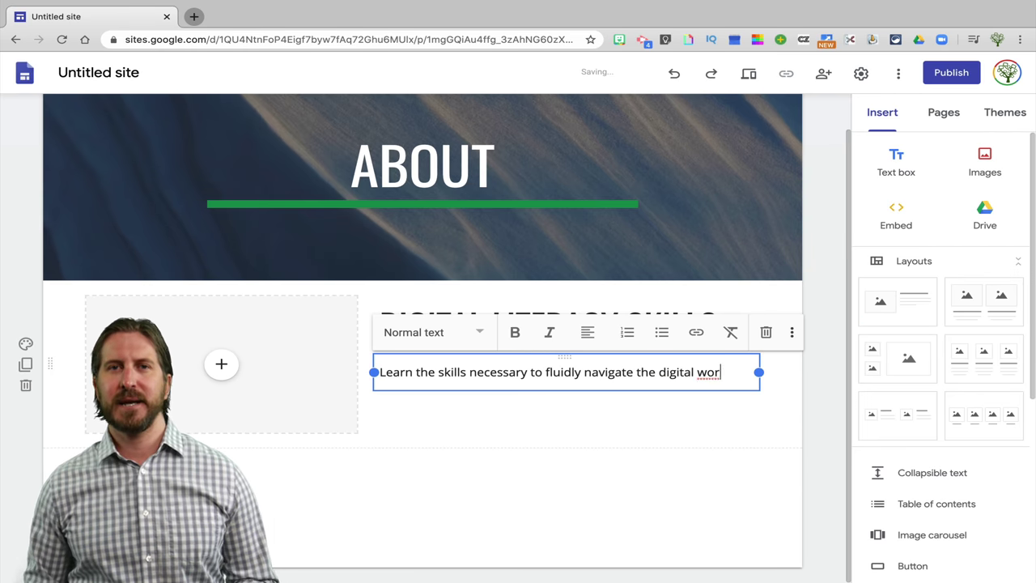
text(ld)
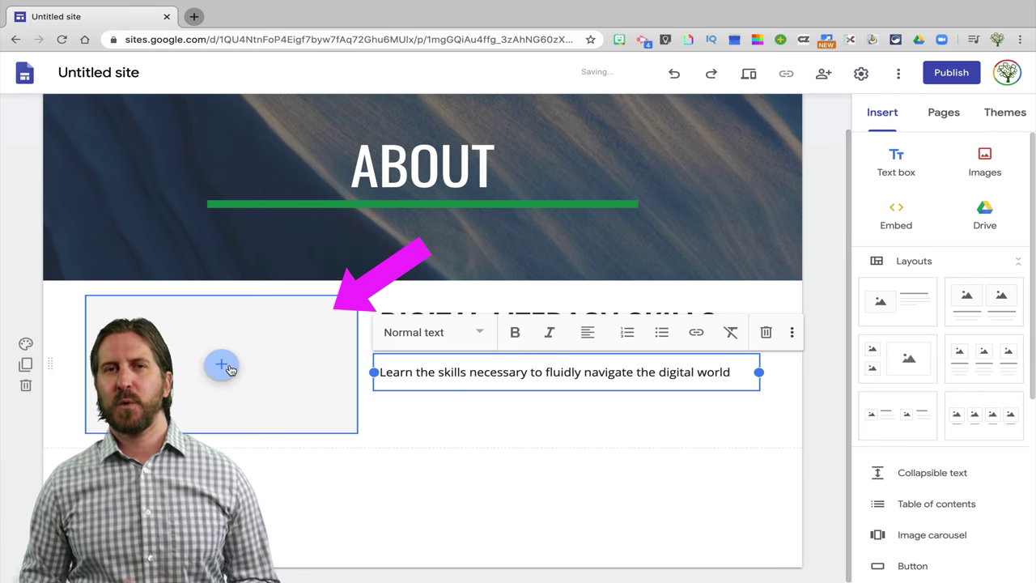
- Upload Social Sharing.jpg into the section's image slot
click(222, 366)
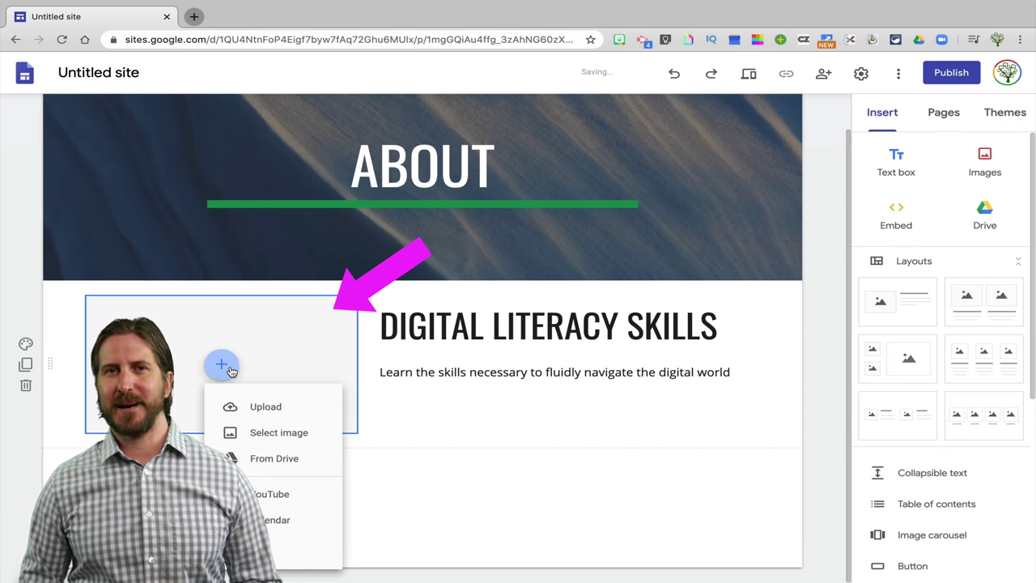
click(266, 406)
click(773, 312)
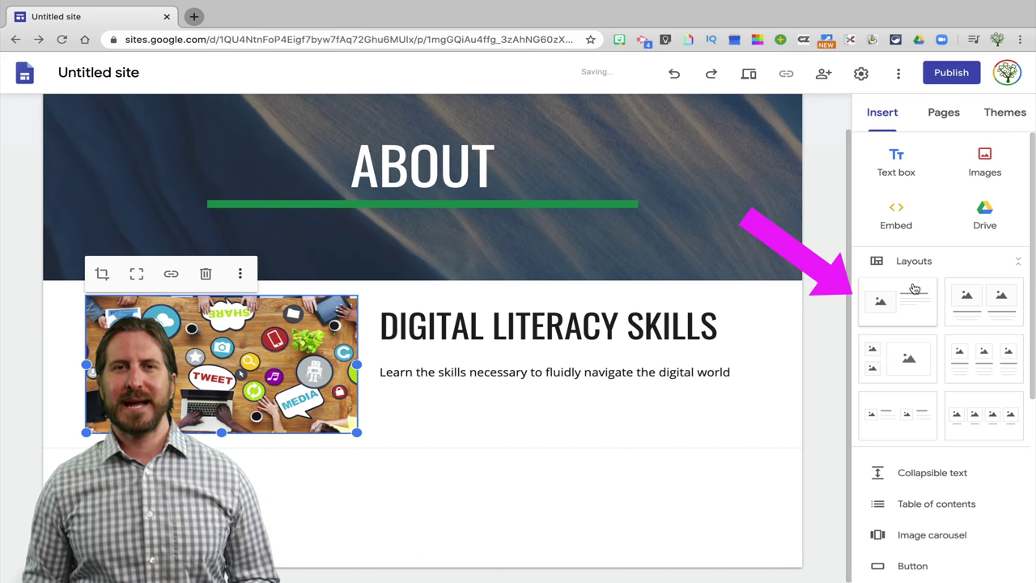
- Drag in more image-and-text sections below, moving image slots to the right side on alternating sections
drag(913, 289, 426, 459)
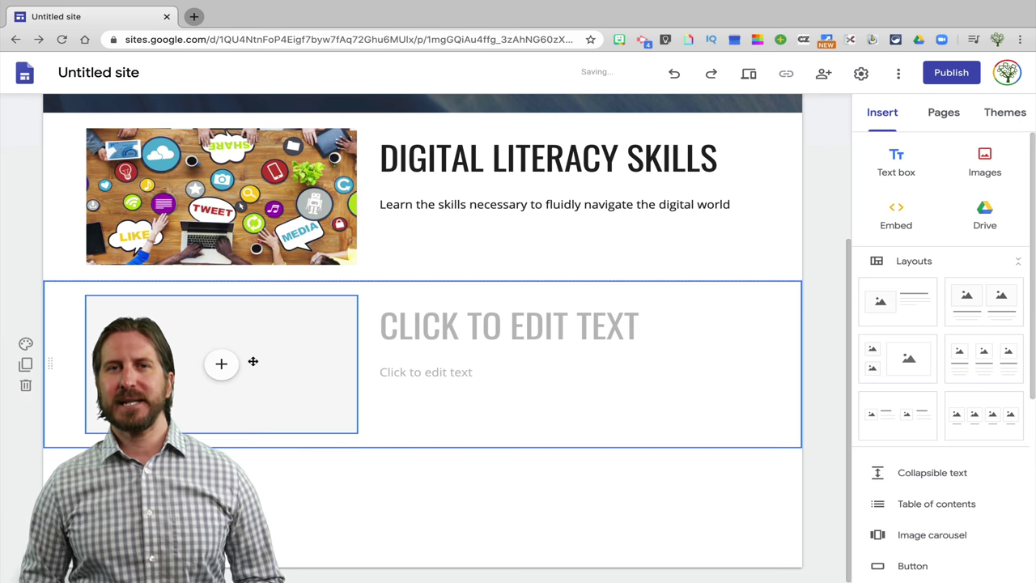
drag(322, 320, 724, 320)
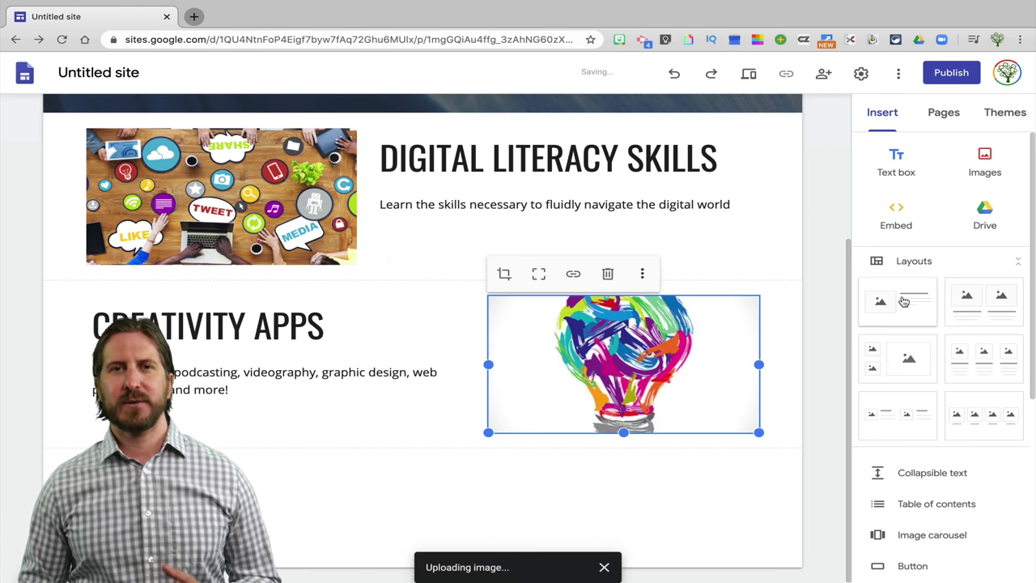
drag(886, 301, 380, 467)
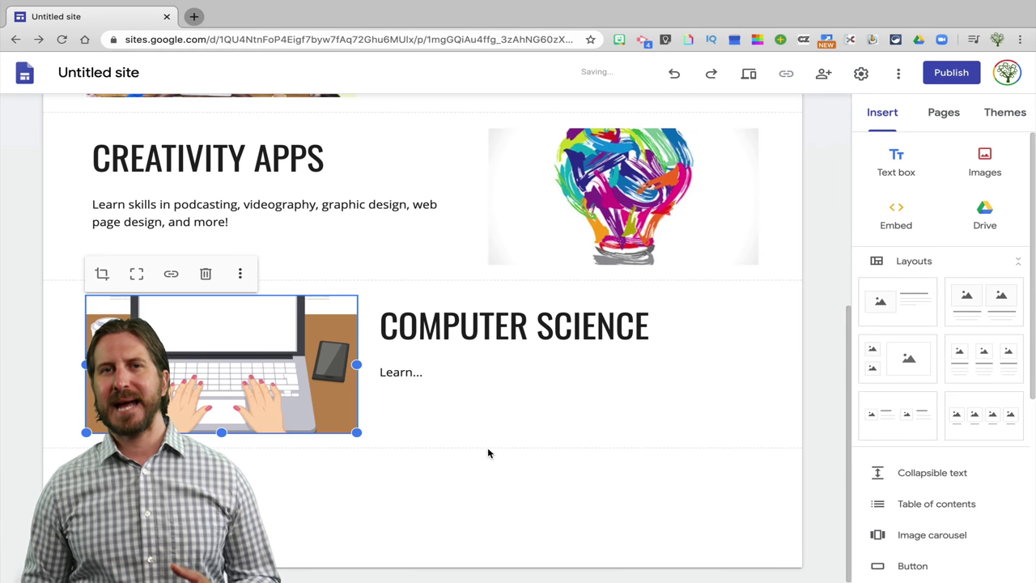
drag(897, 301, 518, 348)
drag(898, 302, 444, 475)
drag(299, 370, 752, 323)
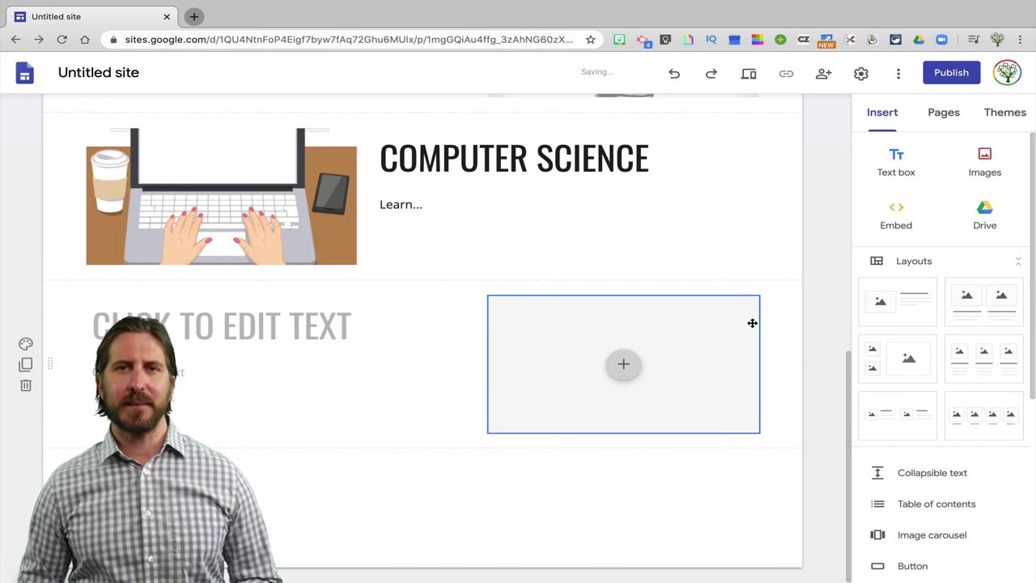
- Title the last section 'ABOUT THE TEACHER' and upload an enlarged round portrait into it
click(232, 341)
text(ABOUT THE TEACHER)
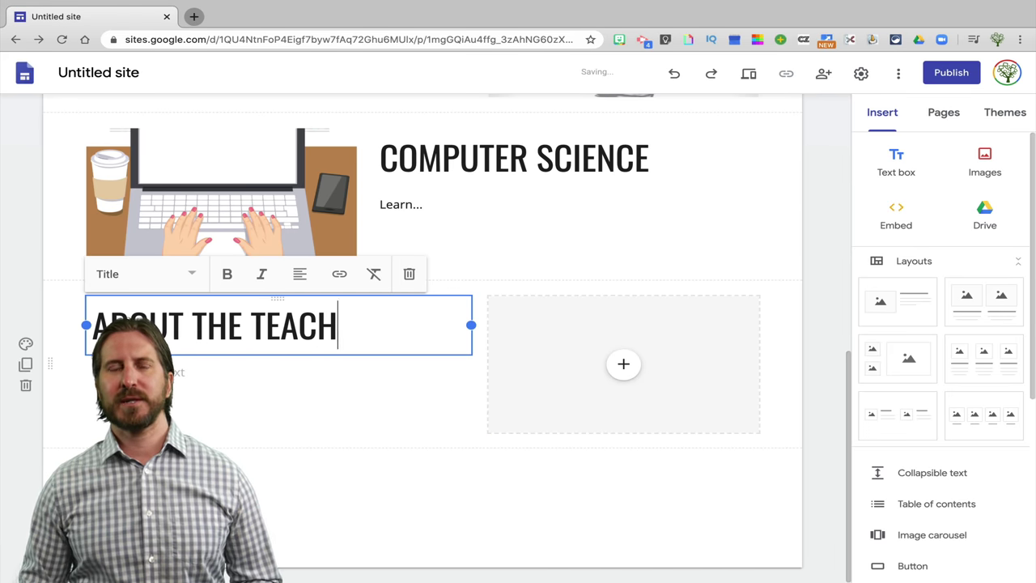
click(623, 363)
click(652, 406)
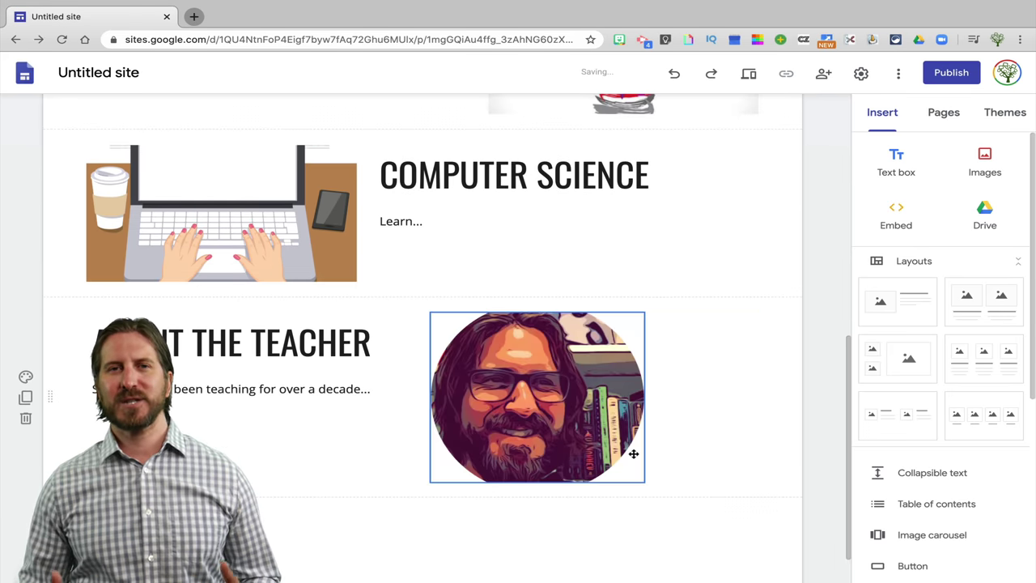
click(645, 483)
drag(645, 483, 659, 517)
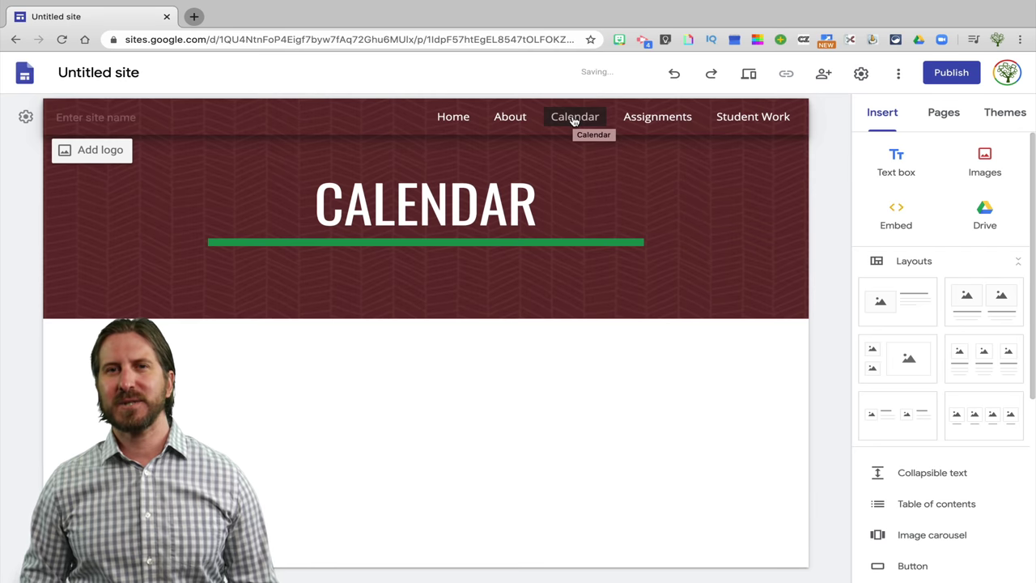
- Replace the Calendar page's maroon header image with the pale pink sunset-over-water photo
click(49, 275)
click(94, 299)
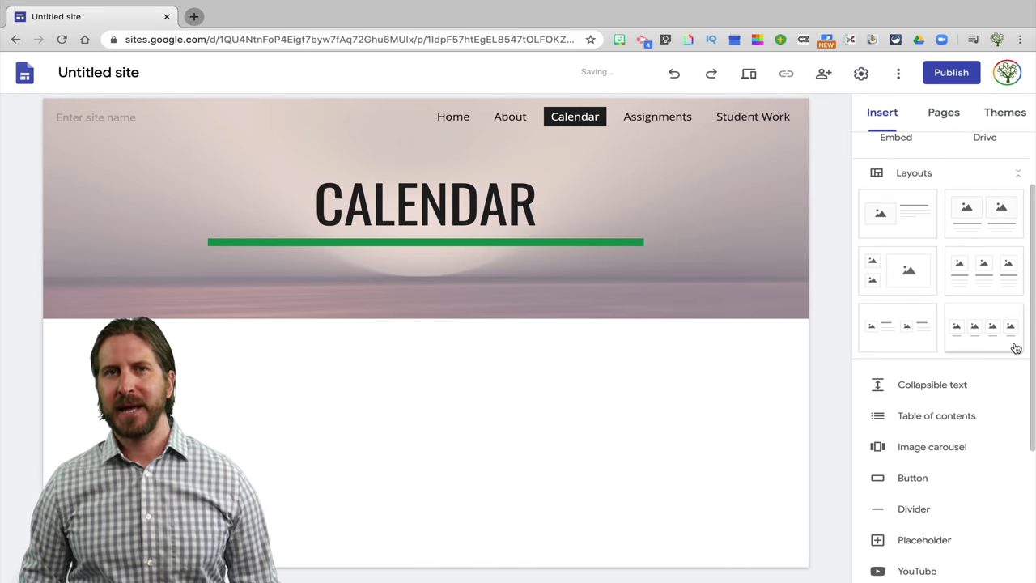
scroll(1016, 348, down, 2)
scroll(1016, 348, down, 3)
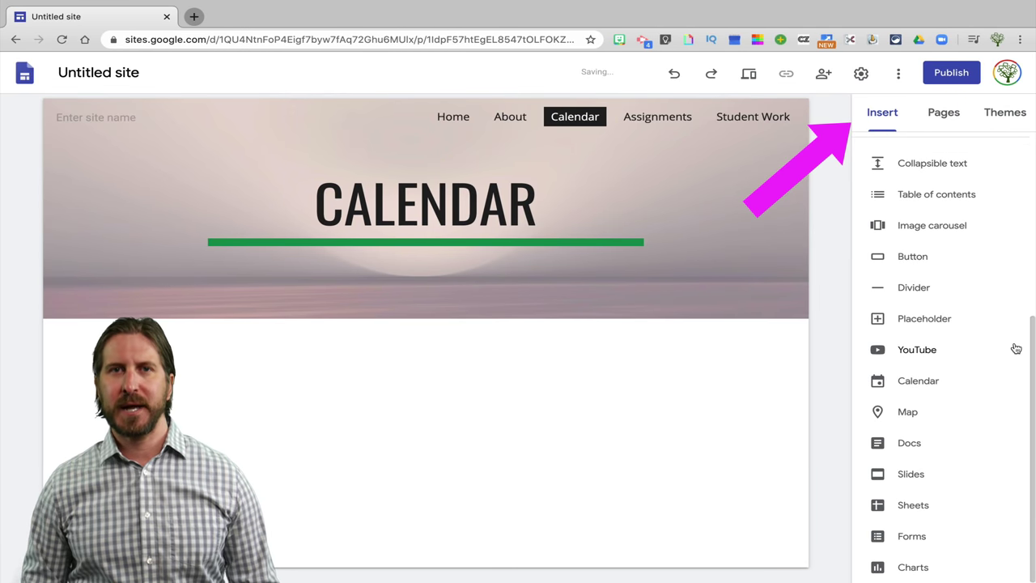
- Embed The New EdTech Class Tutorial calendar and enlarge it across the page body
click(918, 380)
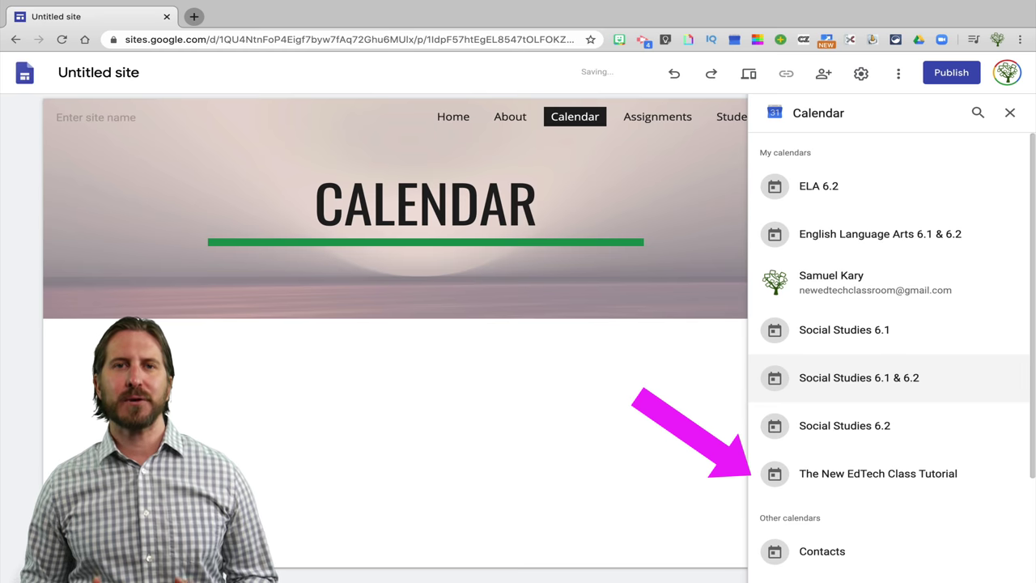
click(942, 471)
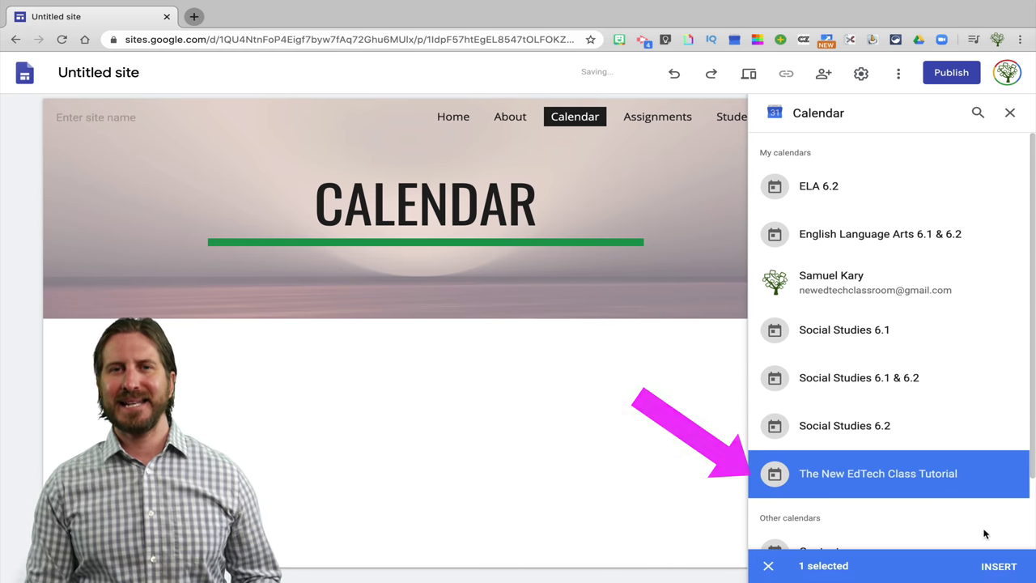
click(1001, 565)
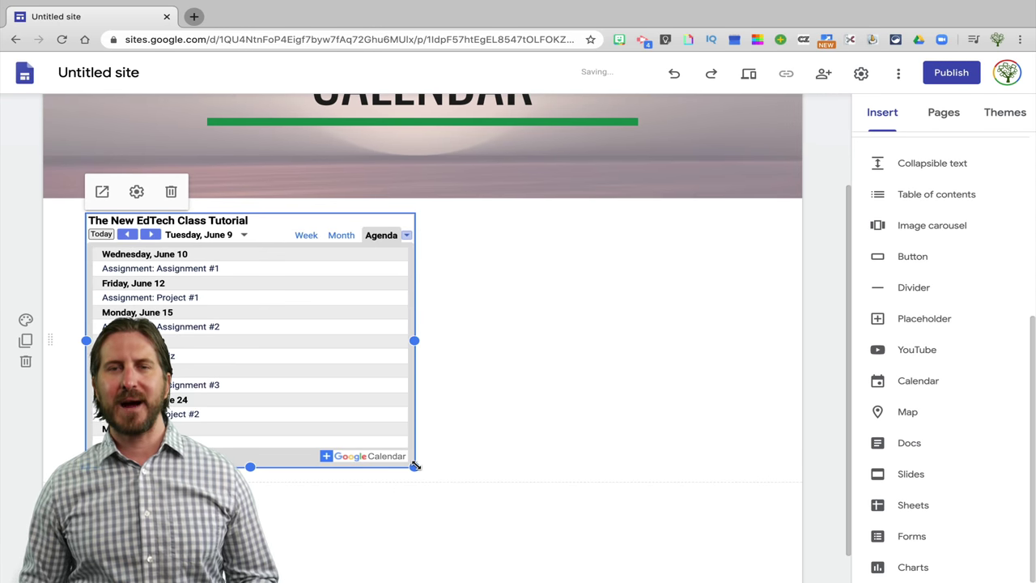
drag(415, 467, 793, 566)
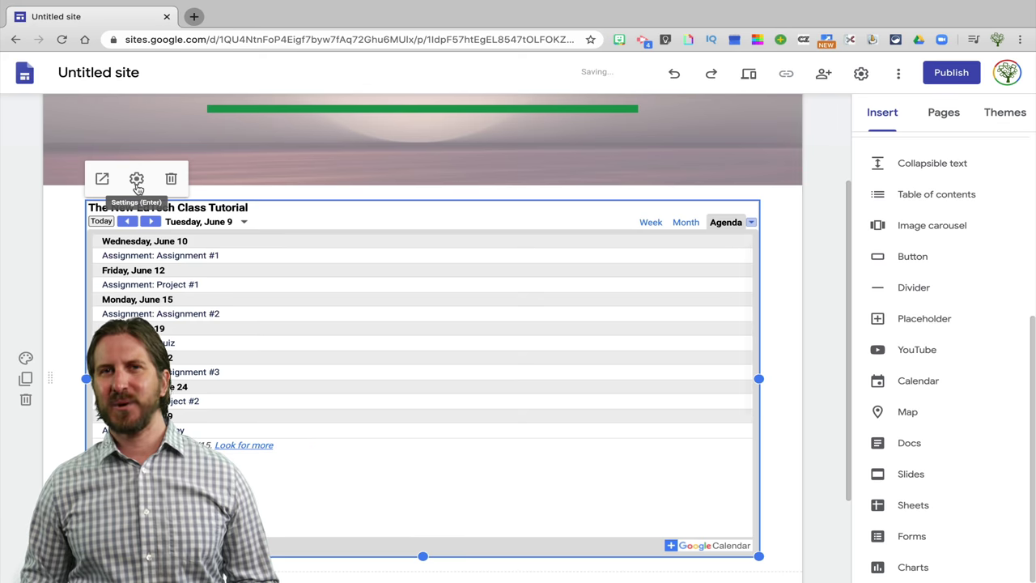
click(136, 186)
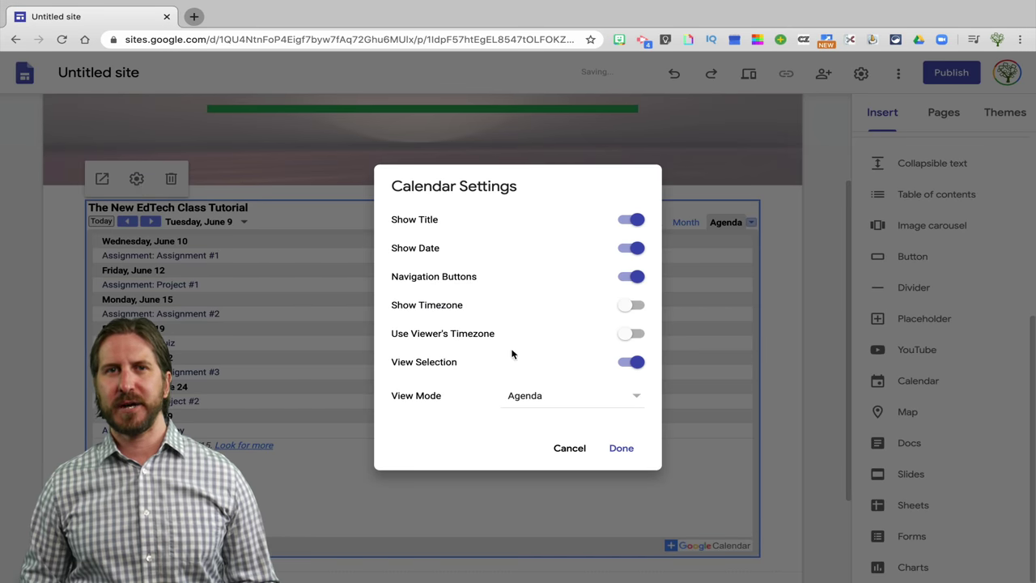
- Switch the embedded calendar's view mode from Agenda to Month
click(637, 397)
click(618, 351)
click(631, 447)
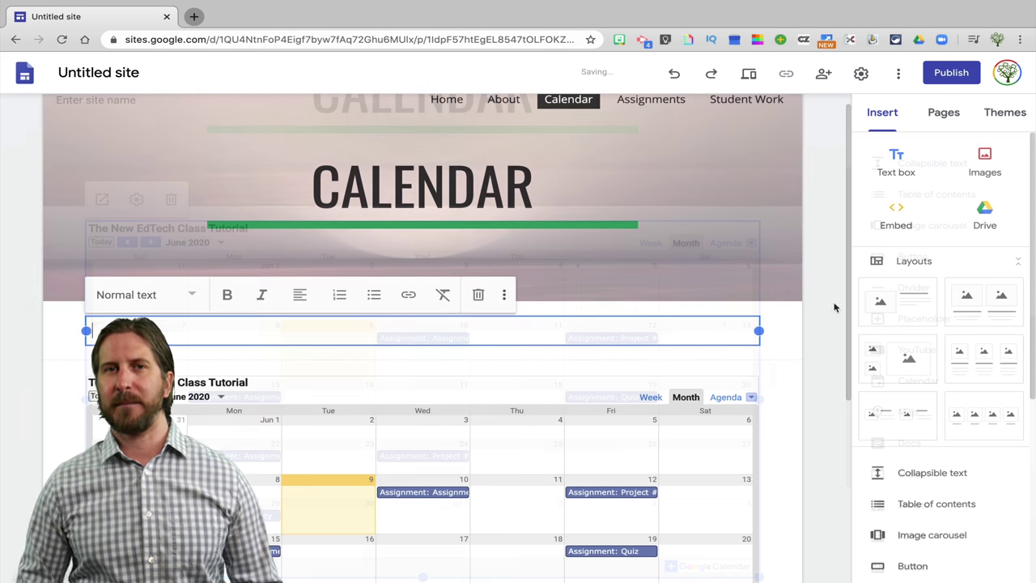
- Add a centred heading above the calendar: 'Check out our calendar with important events and assignments…'
text(Check out)
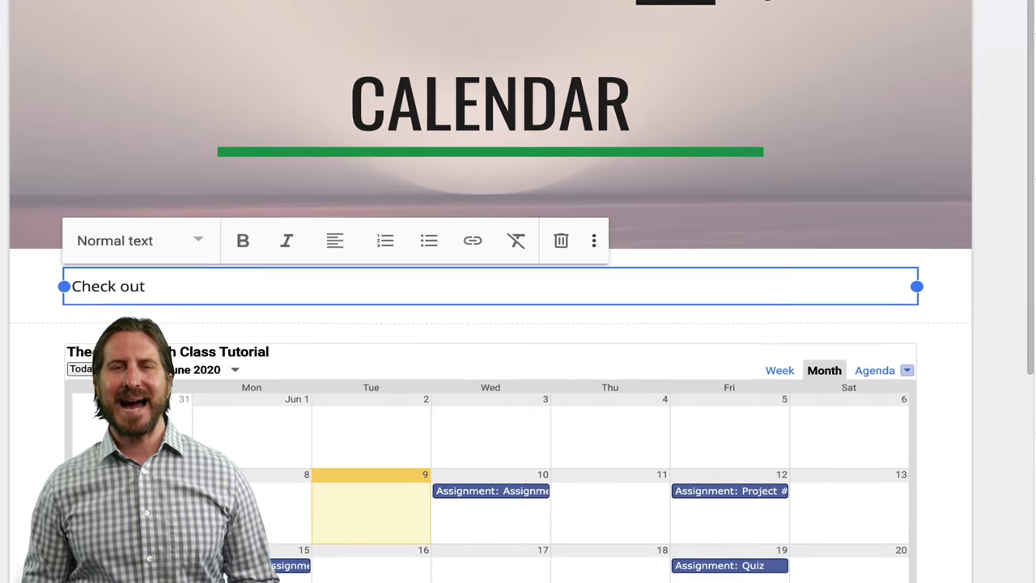
text( our calendar with important )
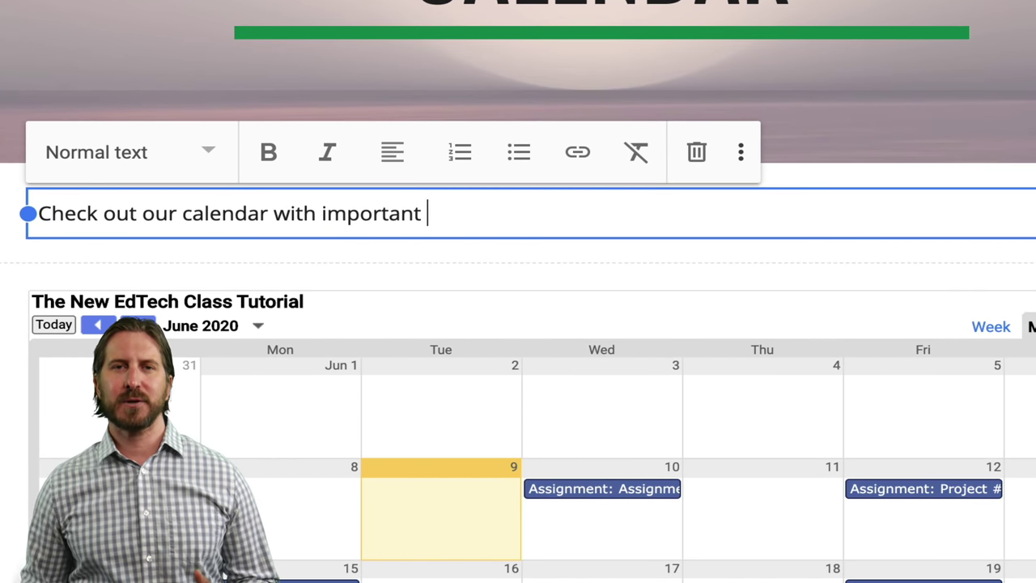
text(events and )
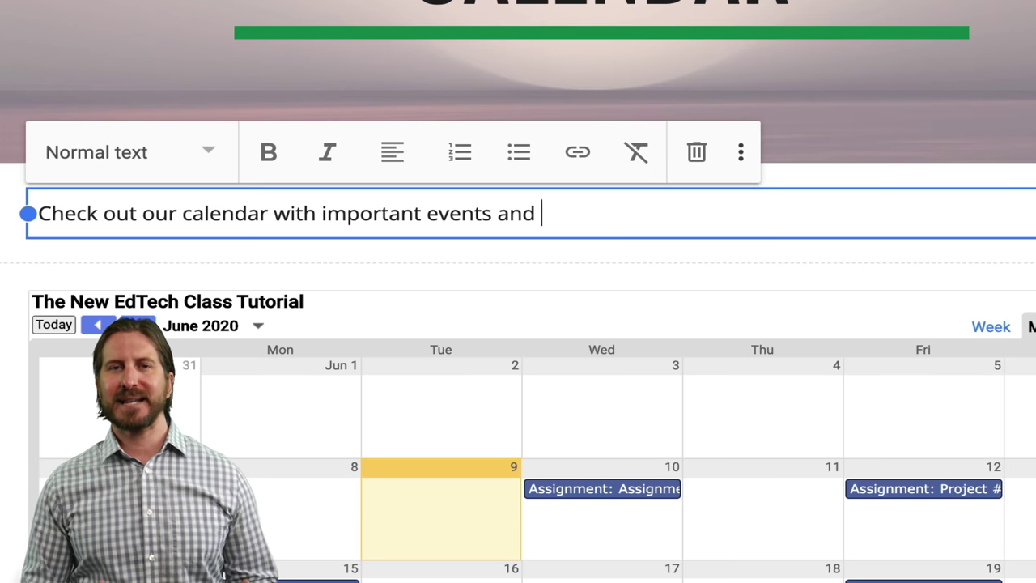
text(assignments. Click on an)
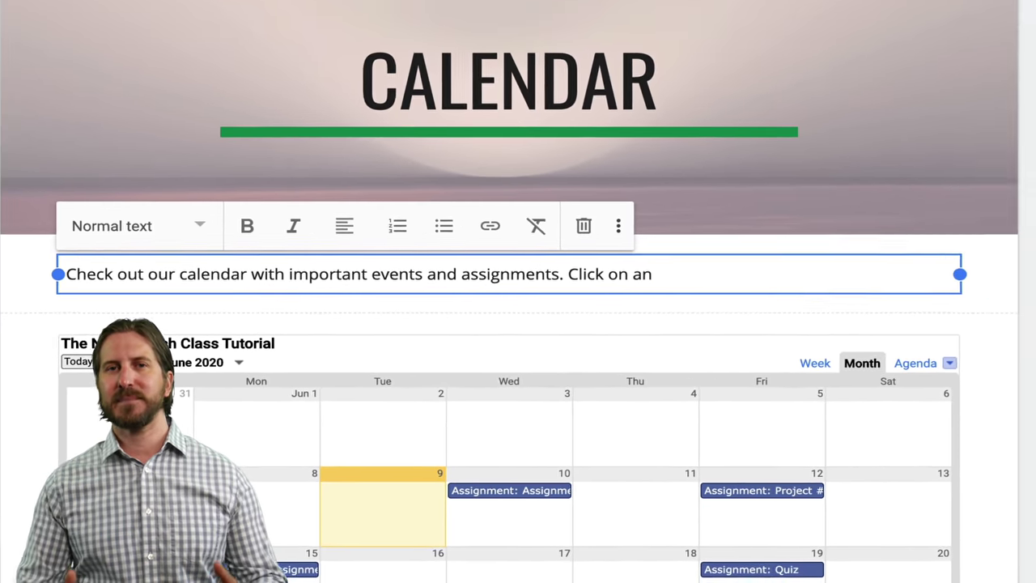
text( event to get more information.)
click(200, 223)
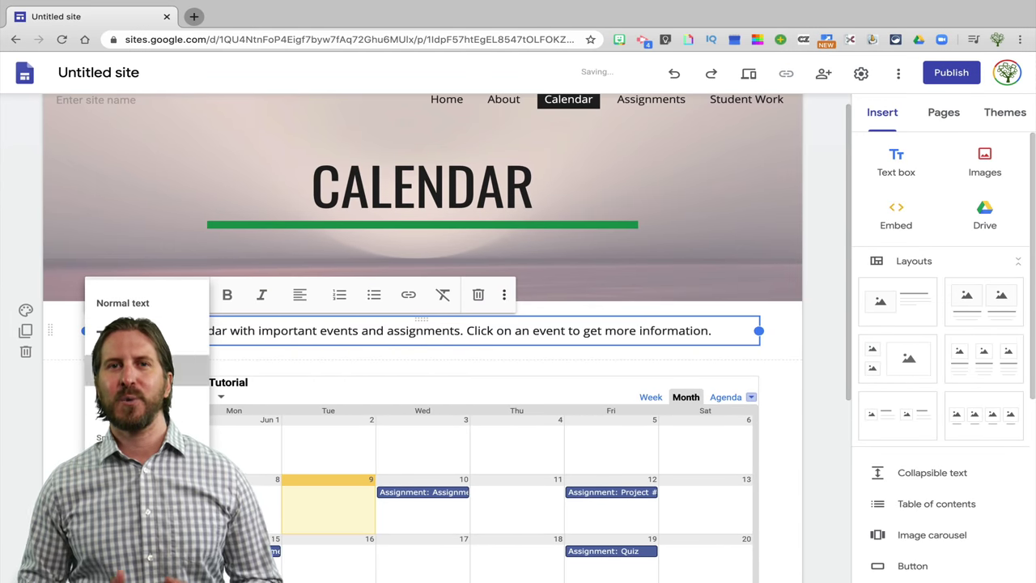
click(122, 370)
click(297, 294)
click(297, 332)
- Go to the Assignments page
scroll(660, 115, up, 1)
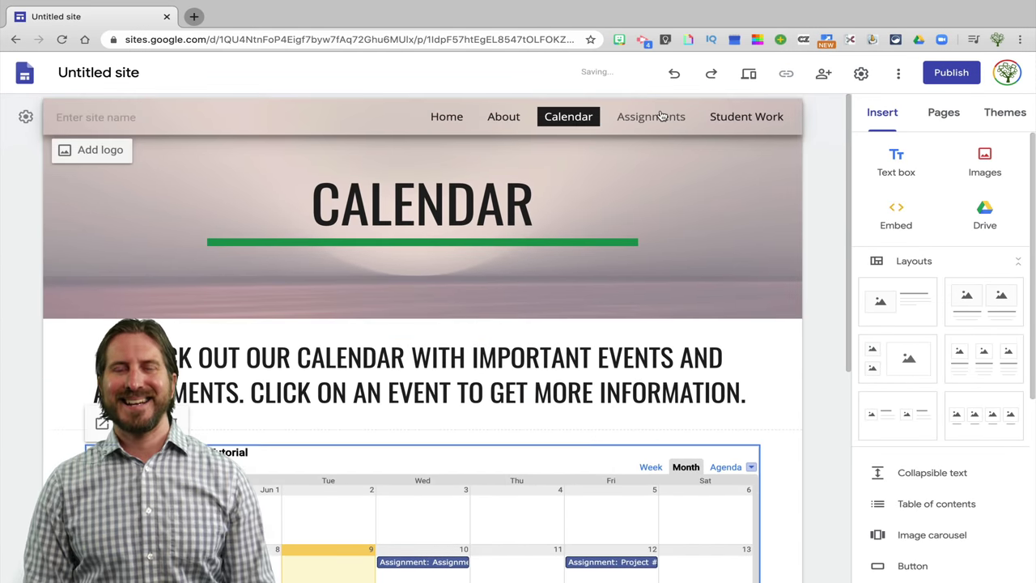
click(660, 116)
scroll(969, 454, down, 4)
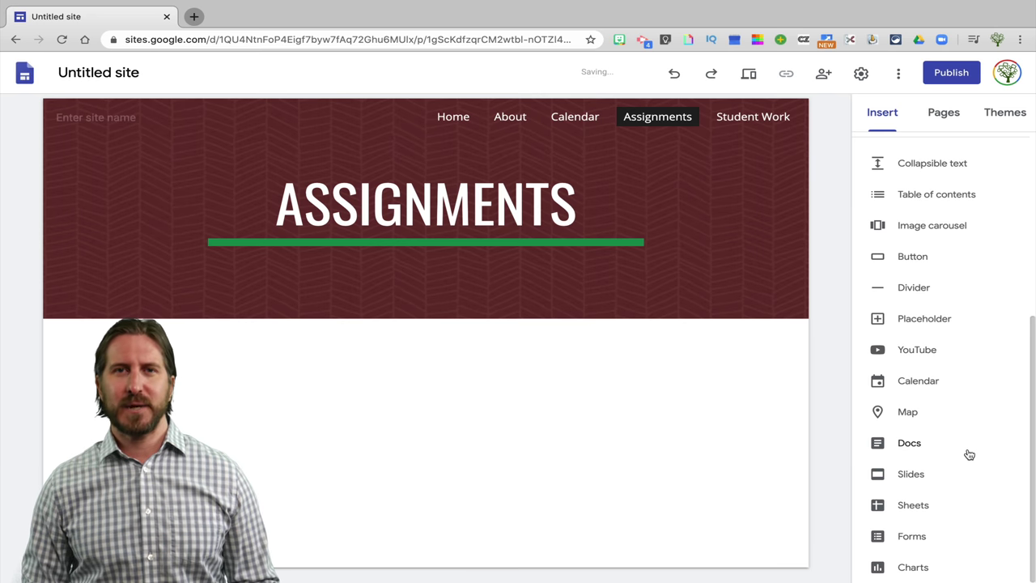
- Add an 'August 17-21' subpage under the Assignments page
scroll(969, 454, up, 4)
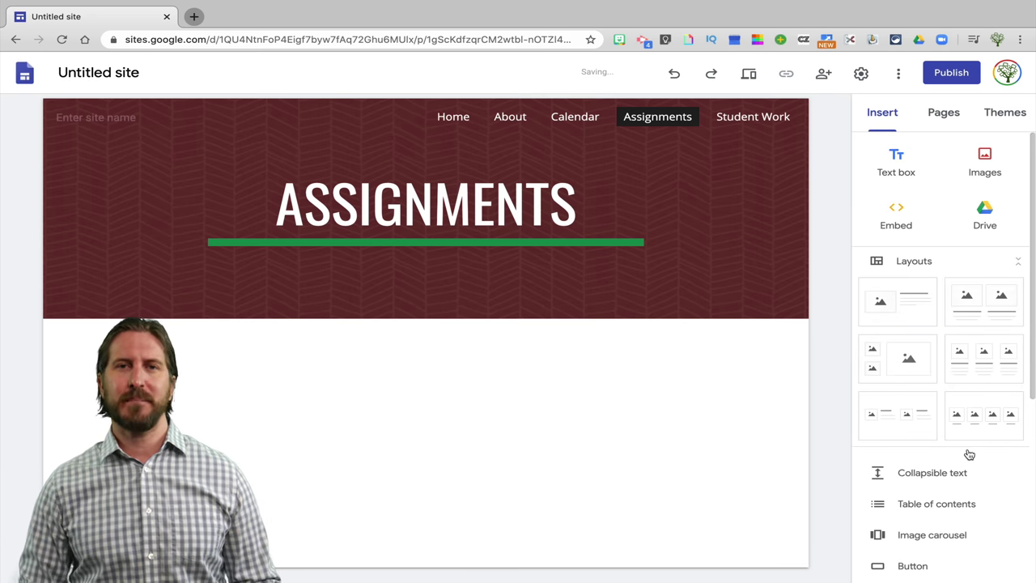
click(946, 117)
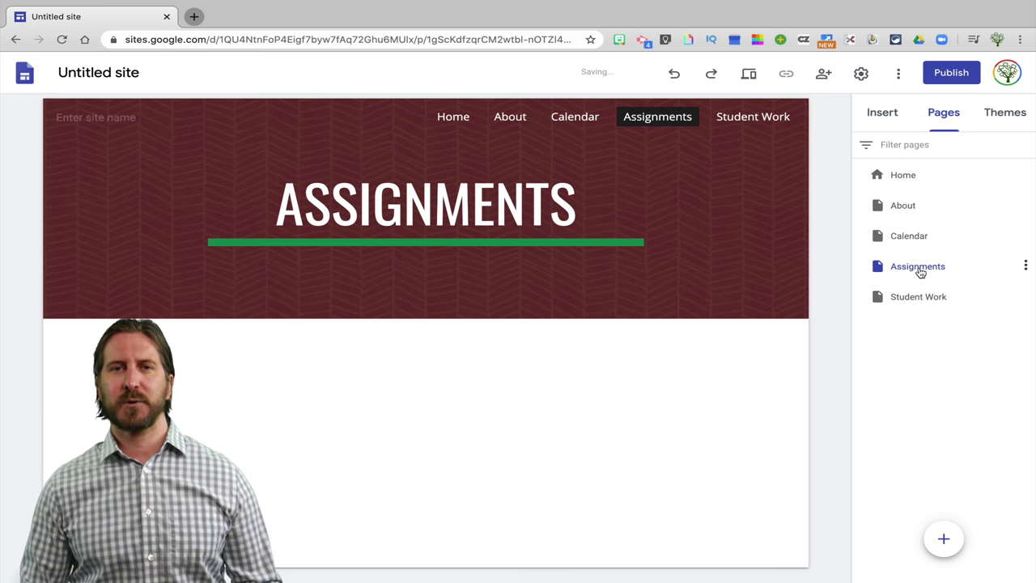
click(1025, 267)
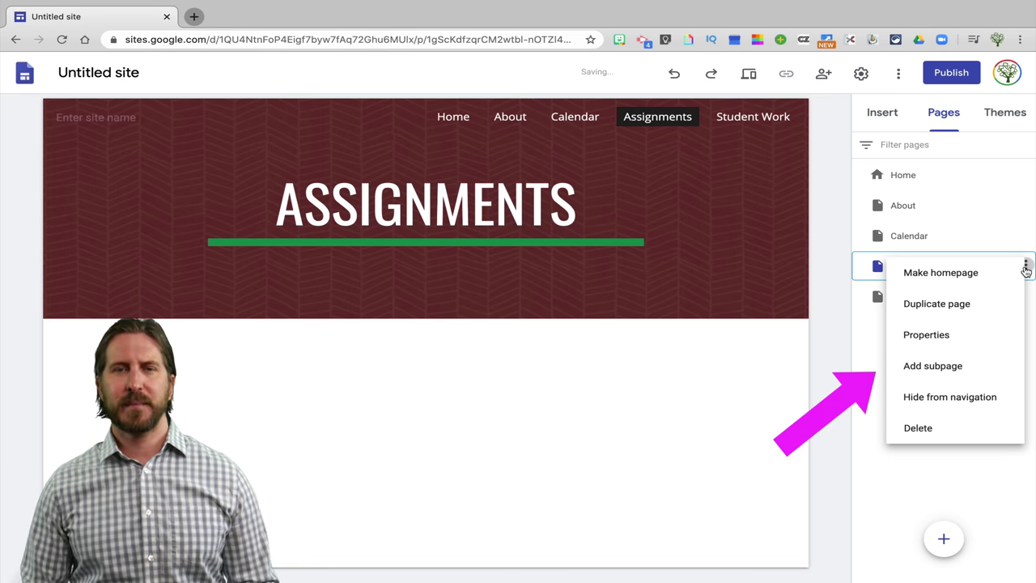
click(970, 366)
text(August 17-21)
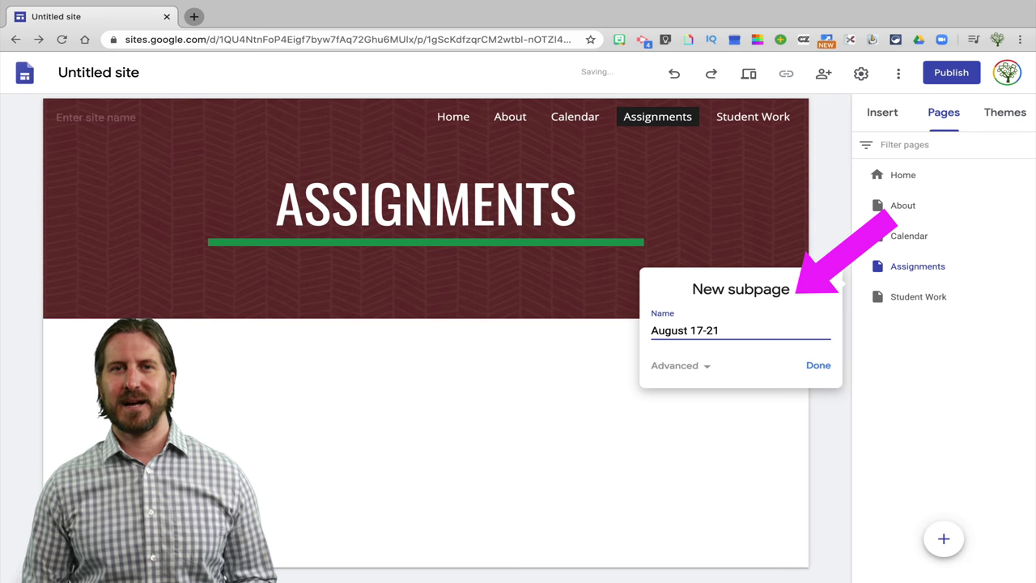
click(824, 365)
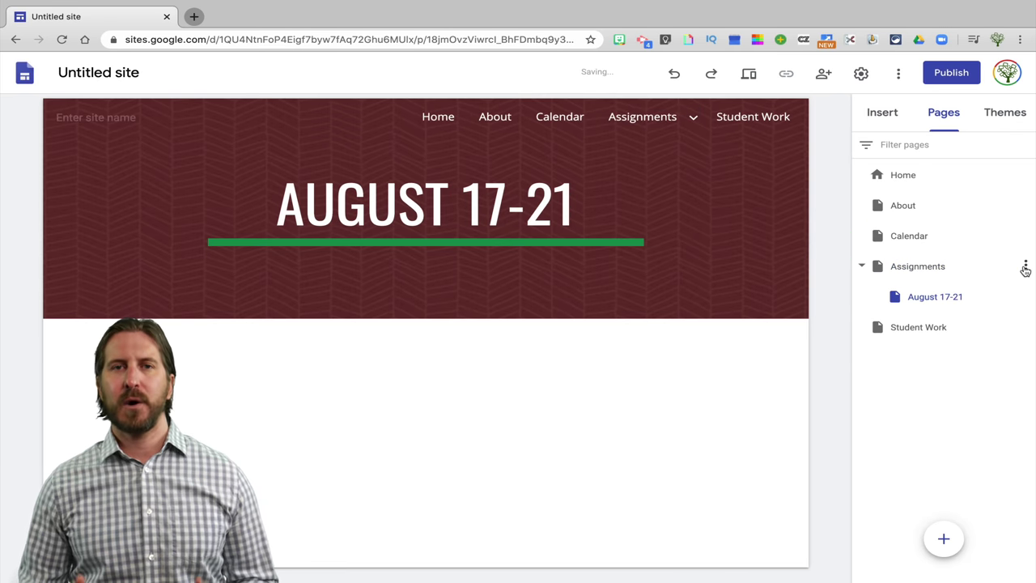
- Add an 'August 24-28' subpage under the Assignments page
click(1026, 267)
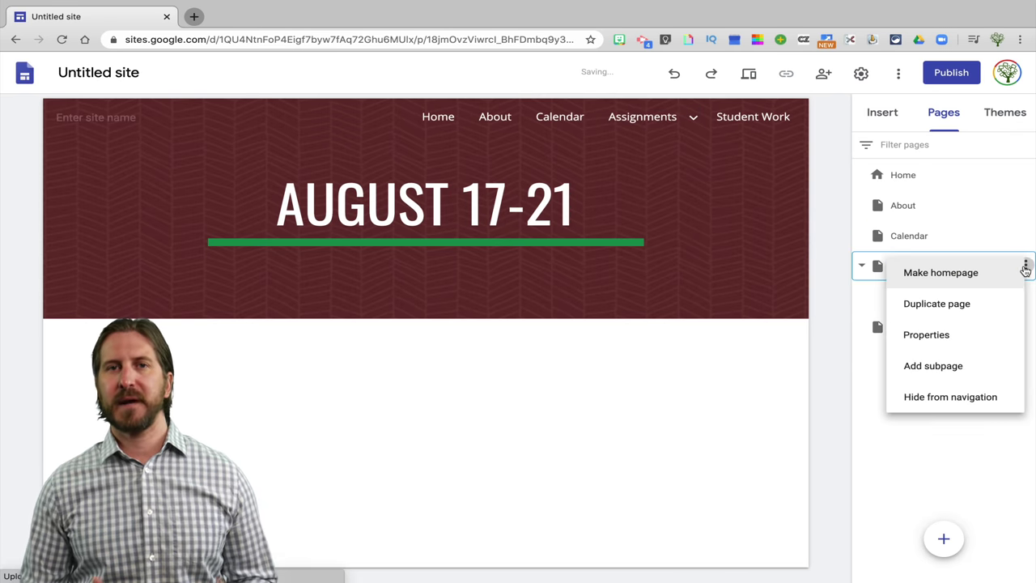
click(951, 365)
text(August 24-28)
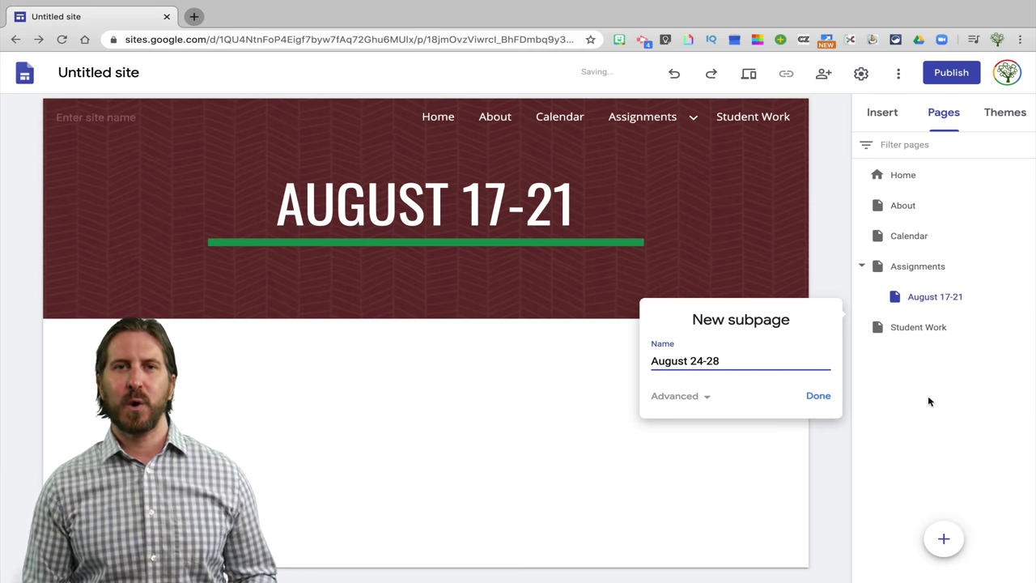
click(818, 395)
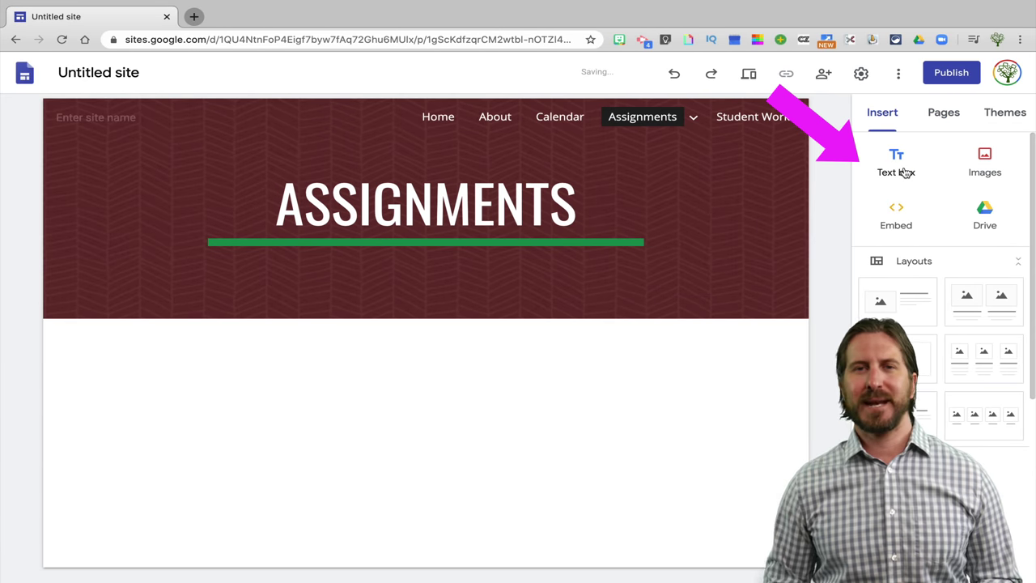
- Add a centred heading reading 'Click on the links below to access all class materials for each week.'
click(905, 172)
text(C)
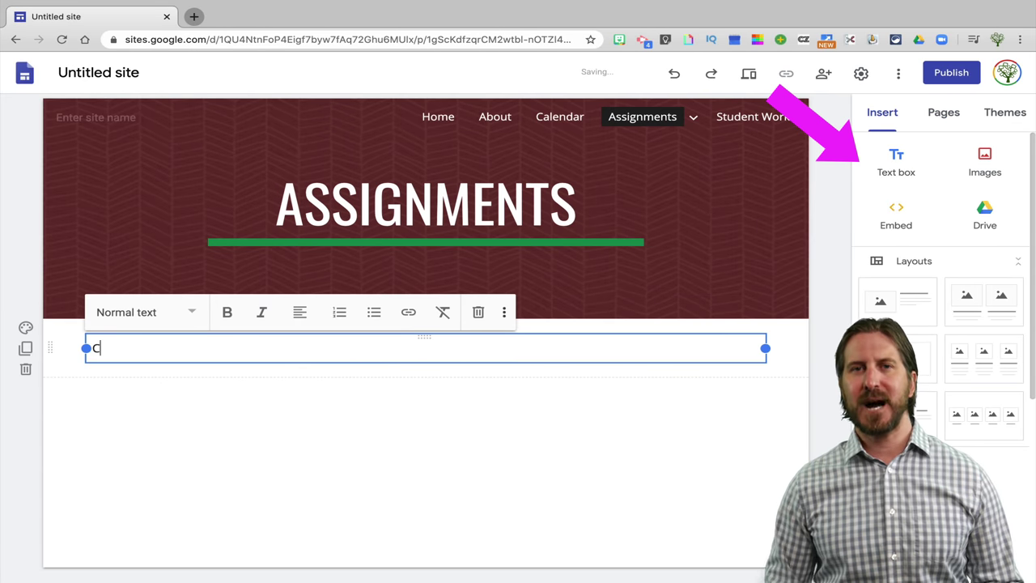
text(lick on the l)
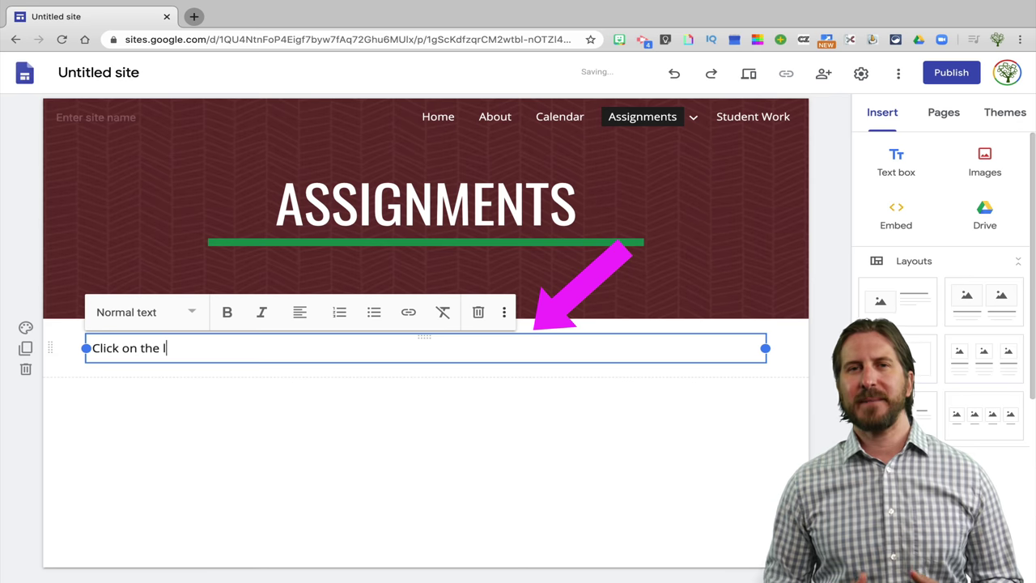
text(inks belo)
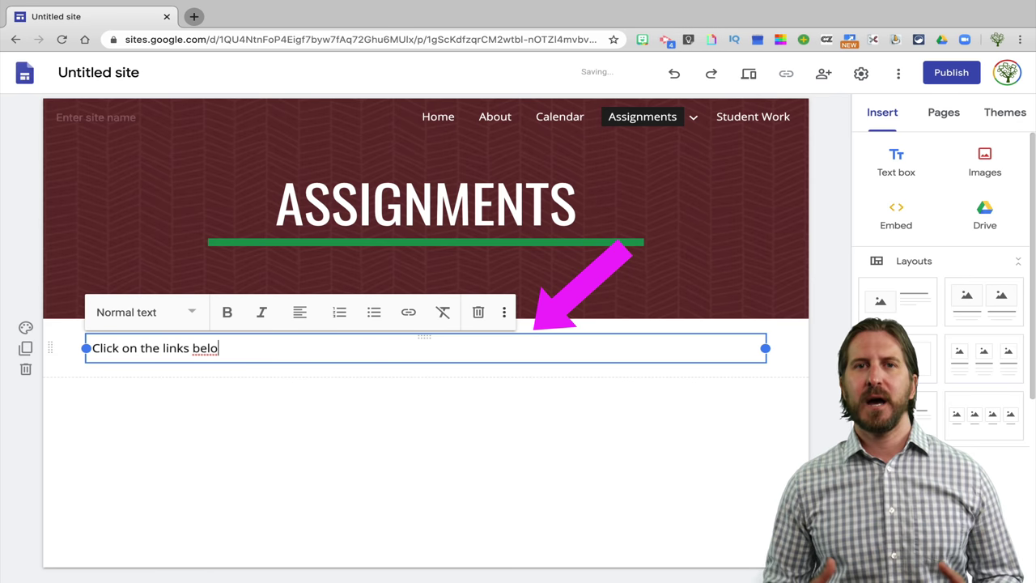
text(w to access)
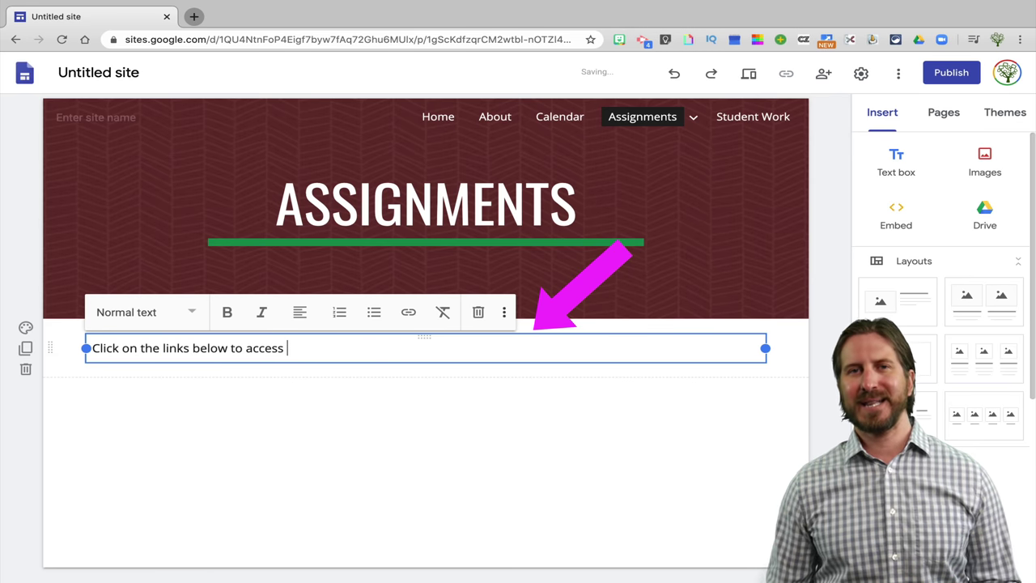
text( all )
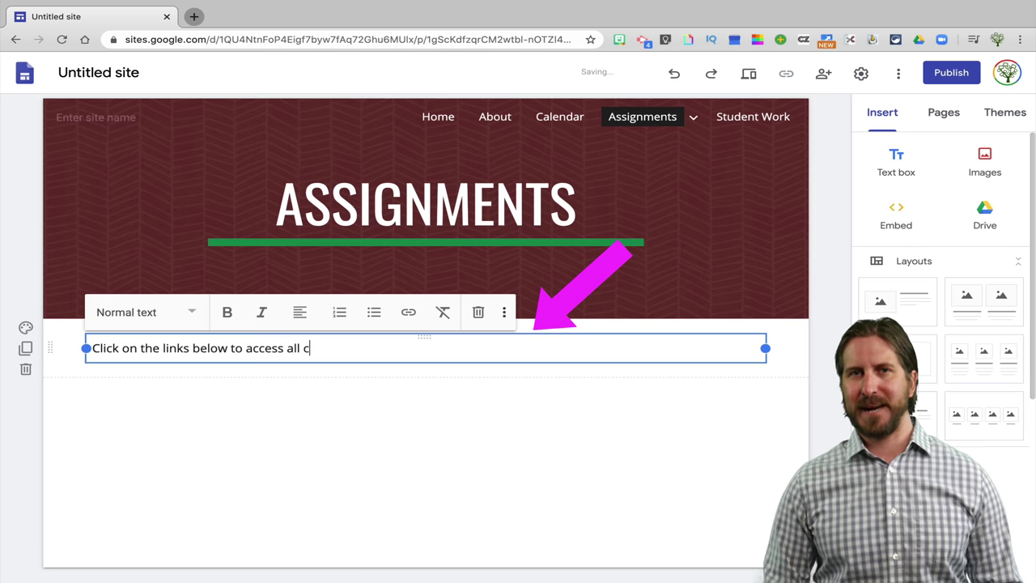
text(class materials for each week)
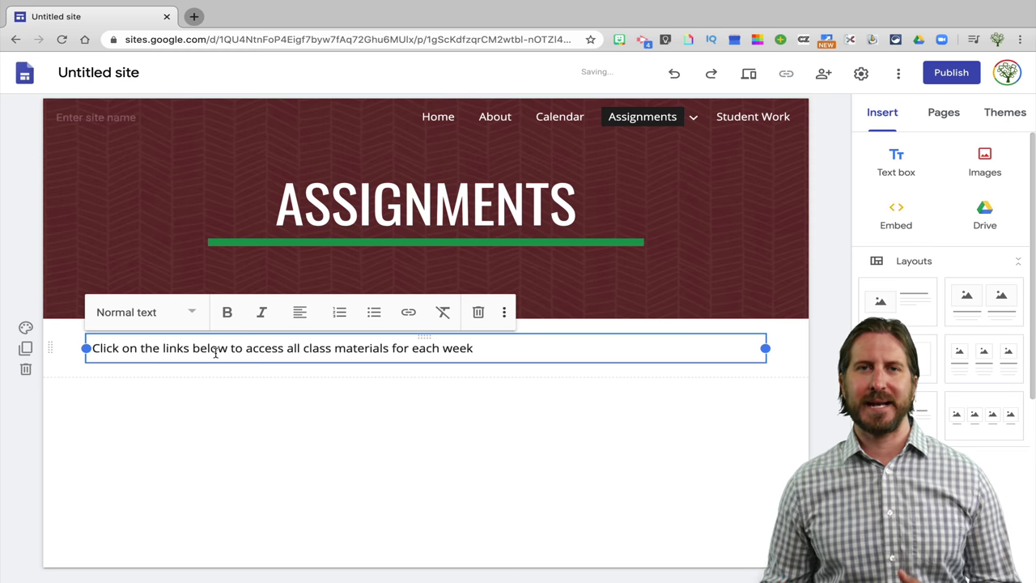
click(299, 314)
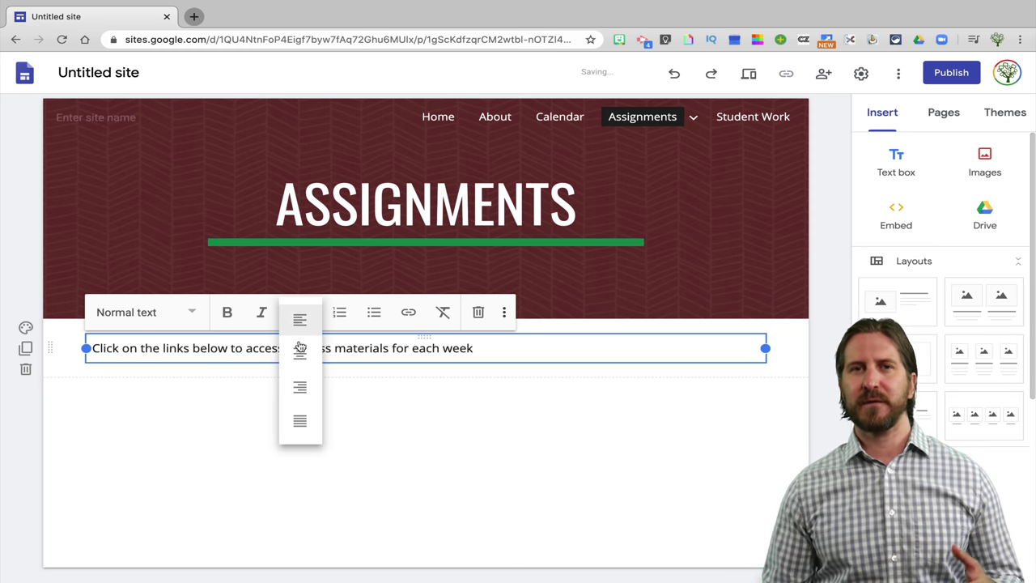
click(300, 347)
click(197, 314)
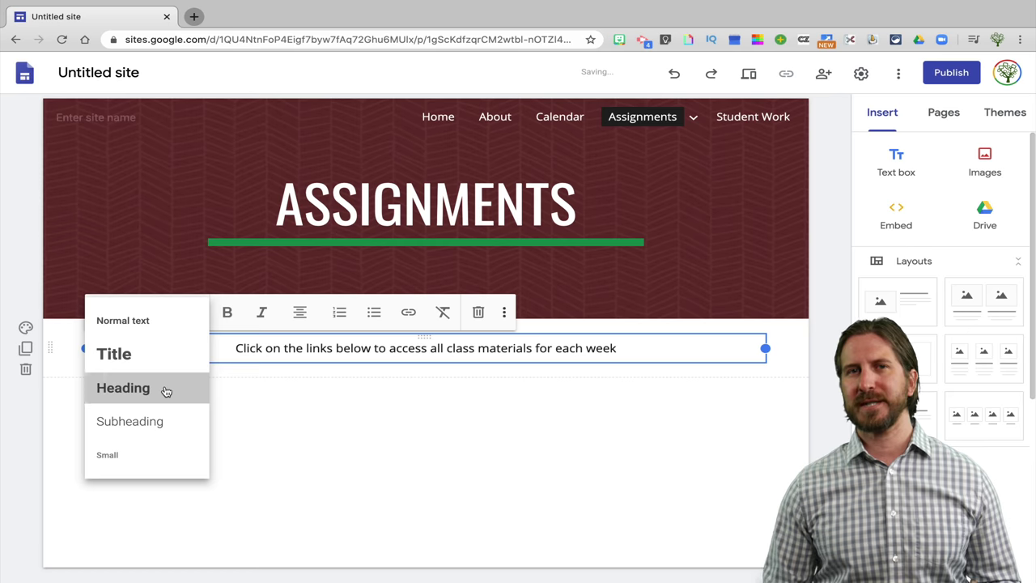
click(165, 391)
click(553, 452)
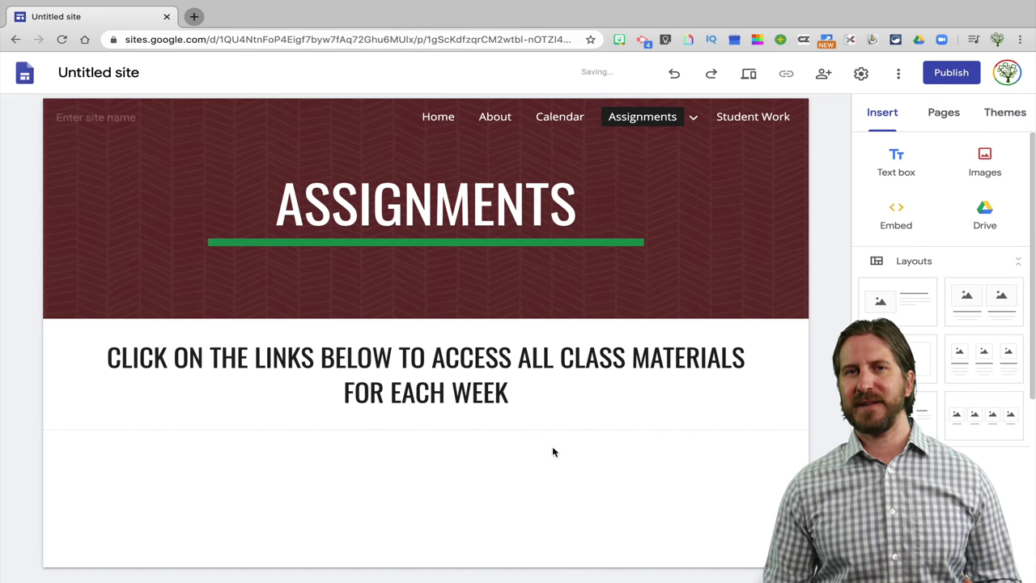
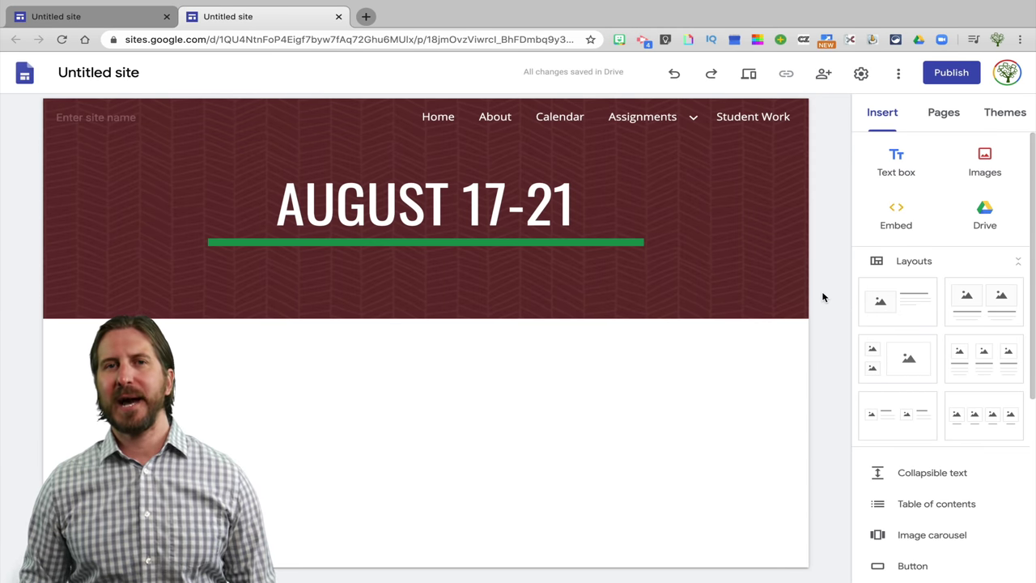
- Add an image-and-text layout titled MONDAY saying to review the slides, then use the Google Classroom assignment link
drag(918, 299, 434, 357)
click(523, 330)
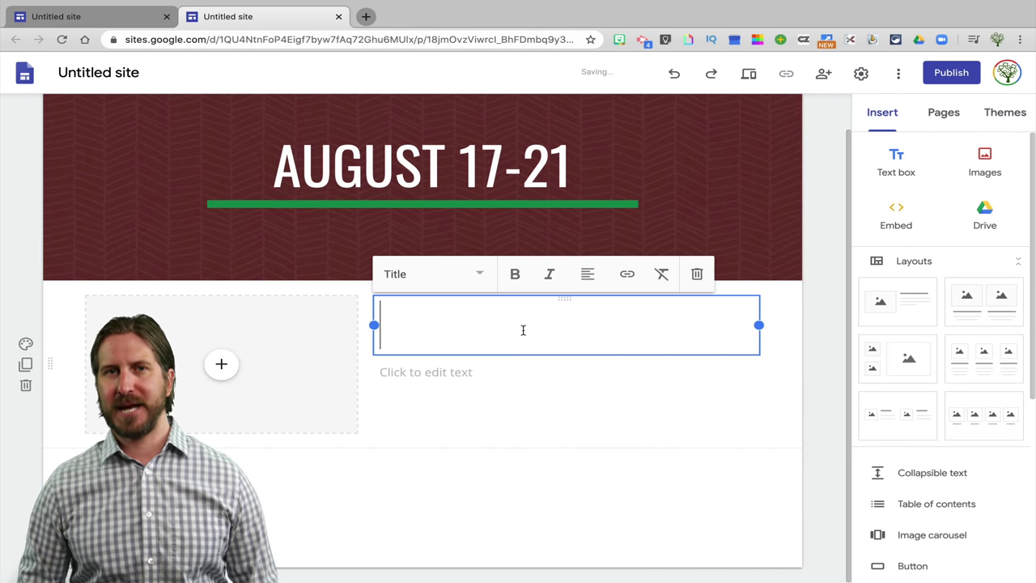
text(MONDAY)
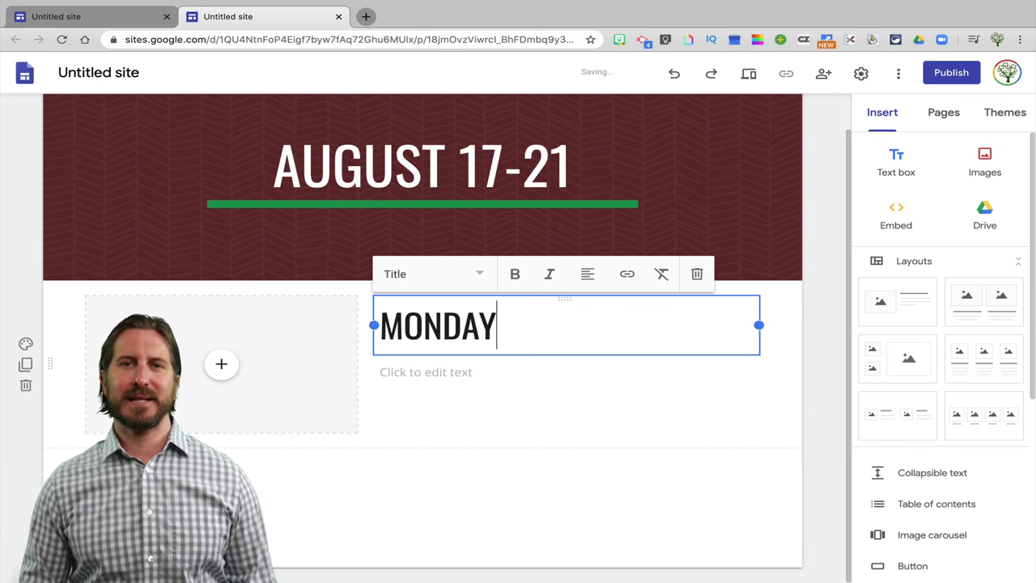
click(426, 372)
text(Rev)
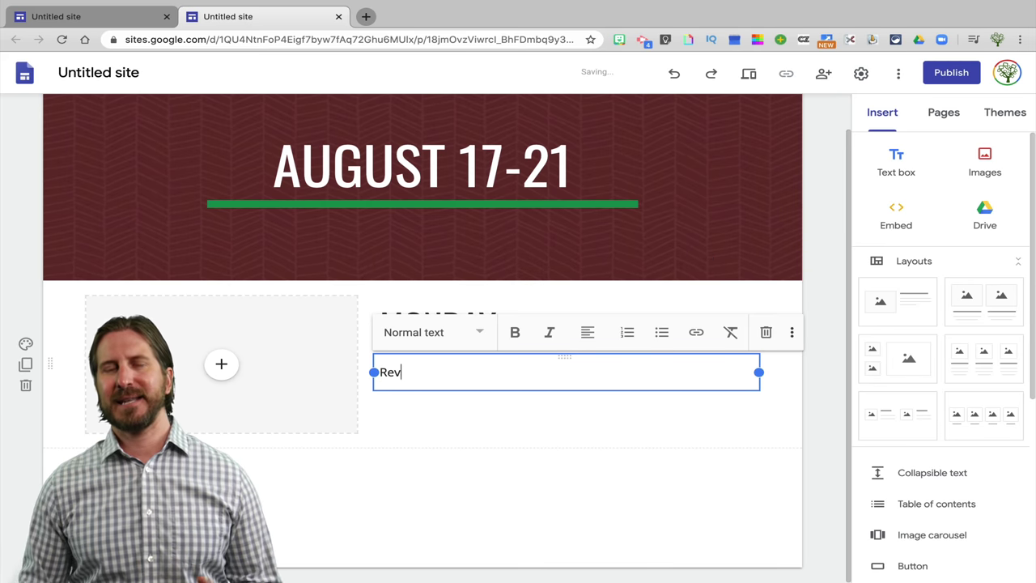
text(iew the sli)
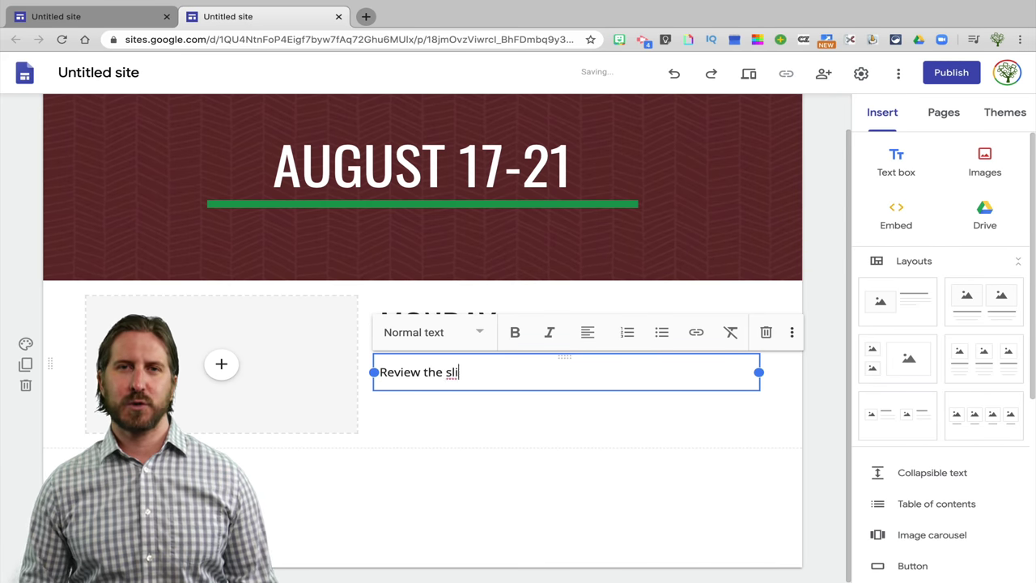
text(des)
text(and then click on the link below to access the assignment on Google Classroom)
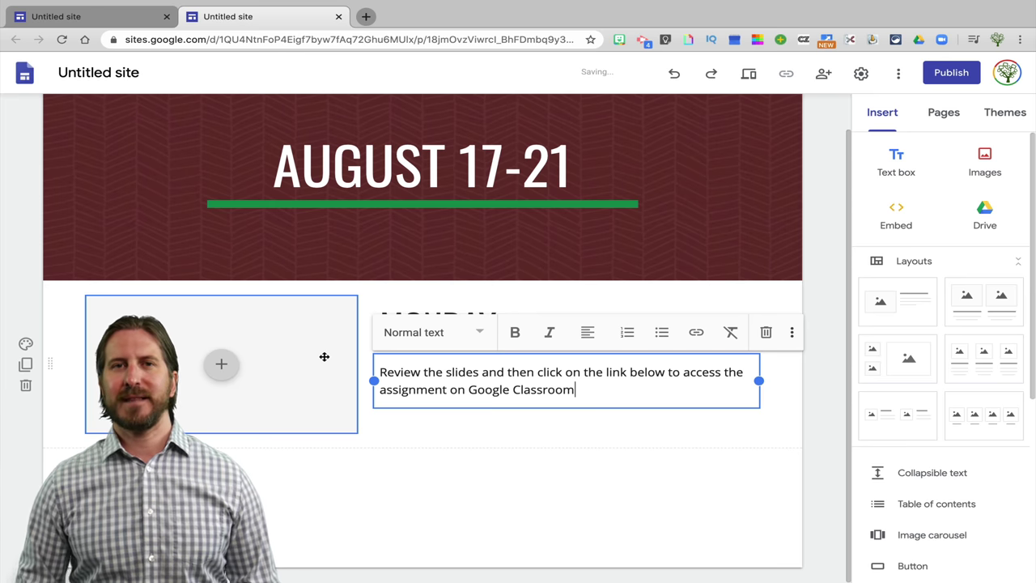
- Embed the 'Engineering Achievements of the Ancient Romans' slides from Drive in the Monday image placeholder
click(221, 363)
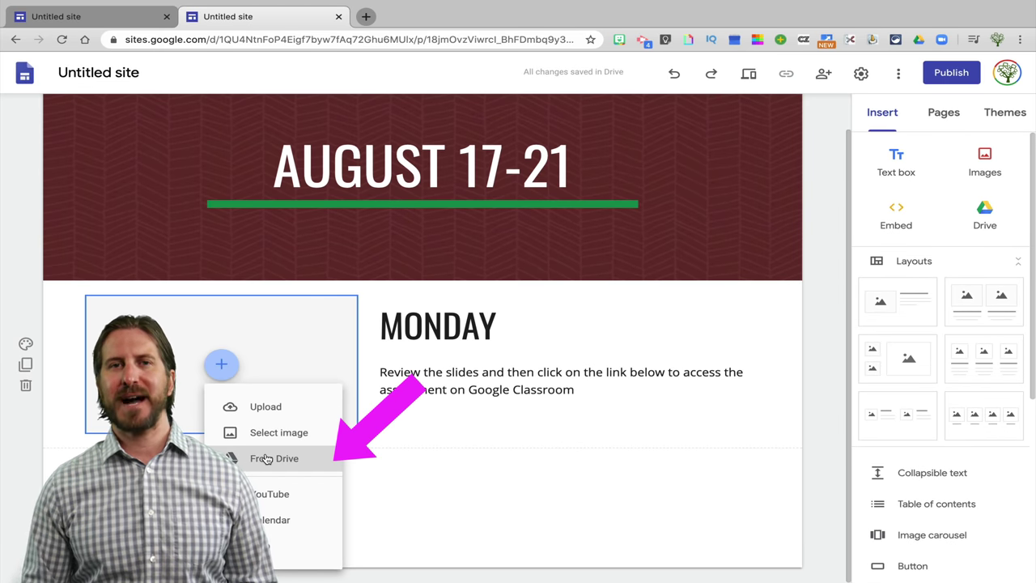
click(267, 459)
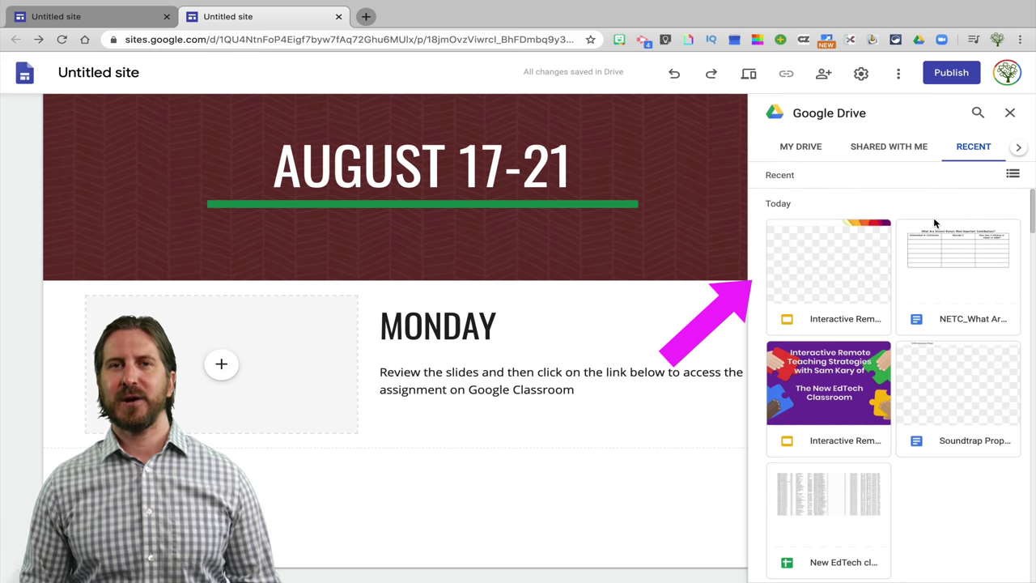
click(830, 259)
click(999, 566)
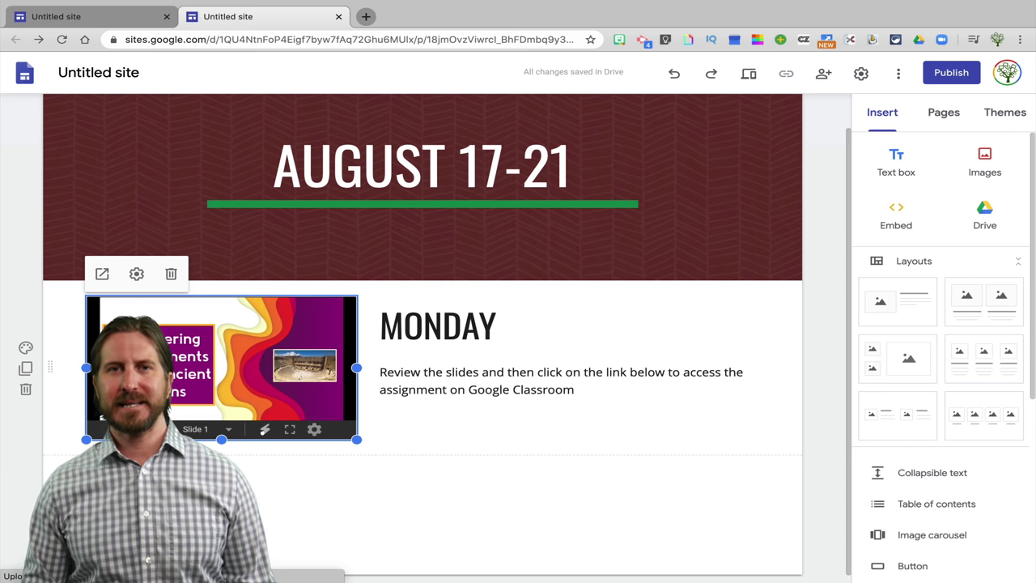
- Name a new button 'Google Classroom Assignment' and copy the Assignment #1 post's link from Classroom
key(Escape)
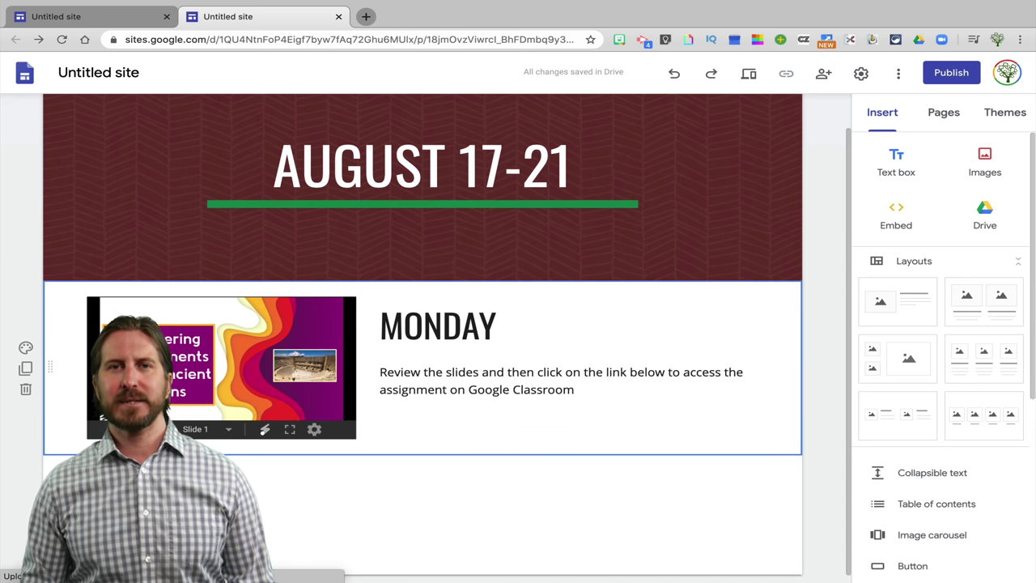
scroll(939, 365, down, 1)
scroll(939, 365, down, 3)
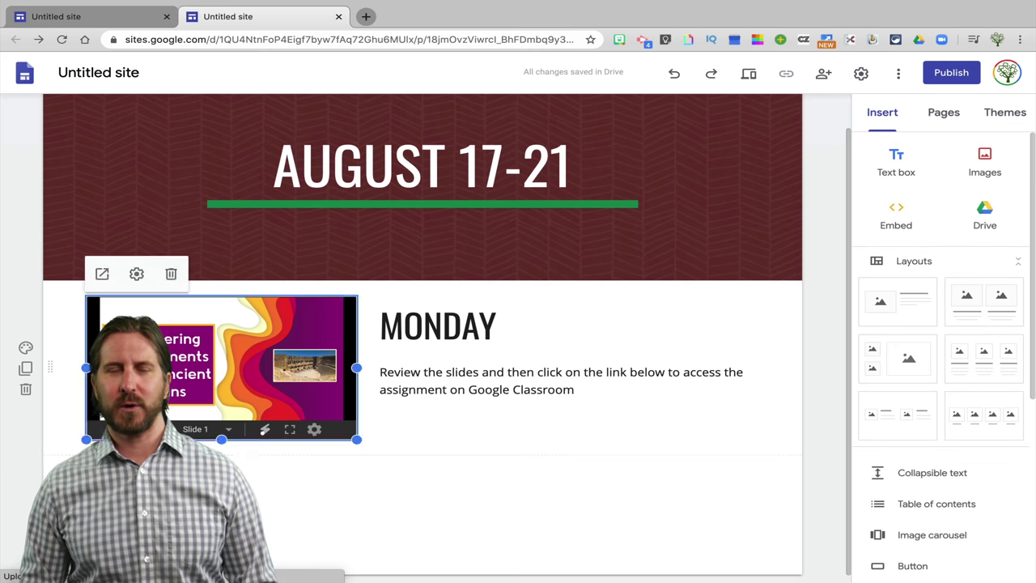
key(Escape)
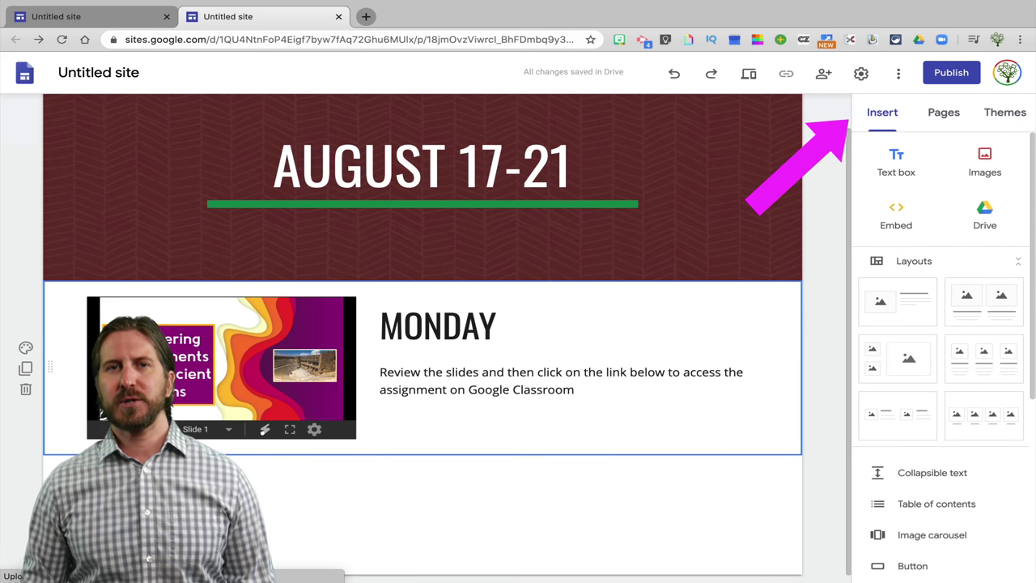
scroll(938, 364, down, 2)
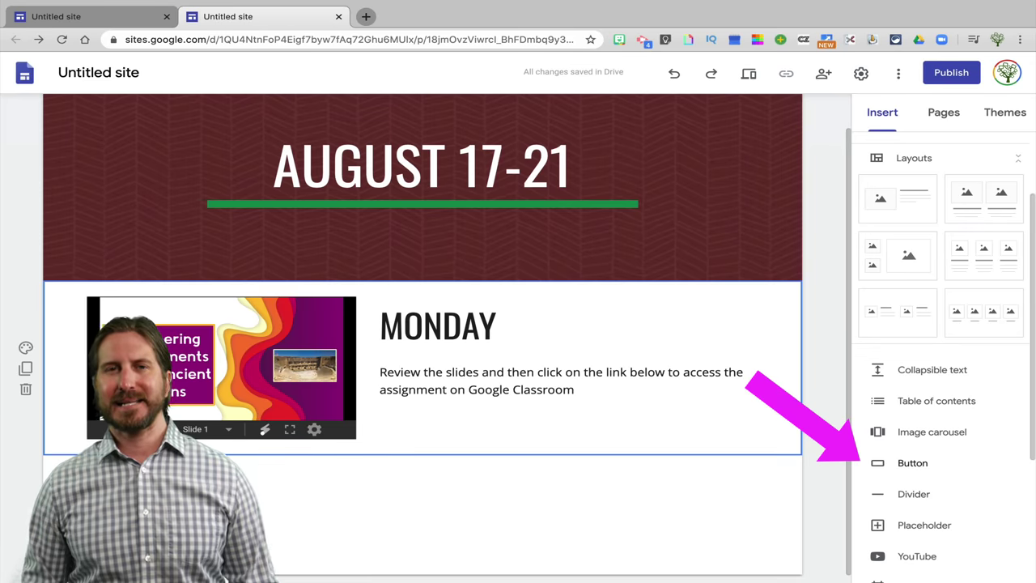
text(Google Cla)
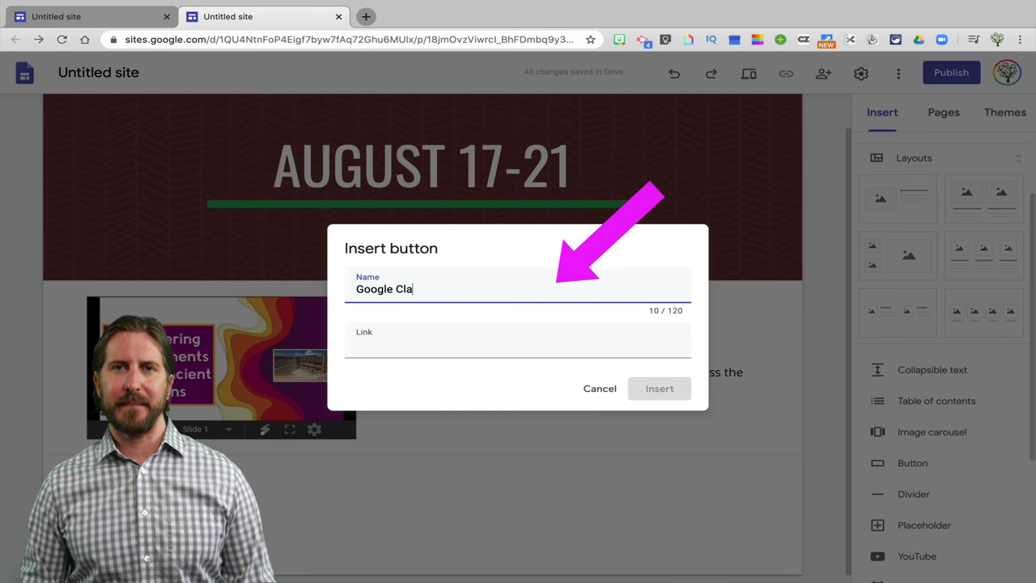
text(ssroom Assignment)
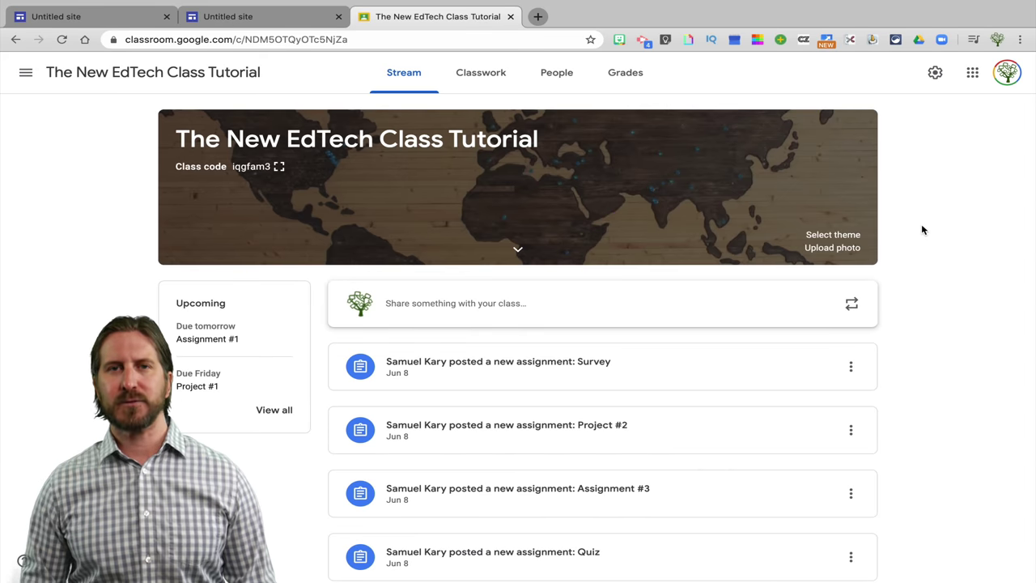
scroll(921, 230, down, 4)
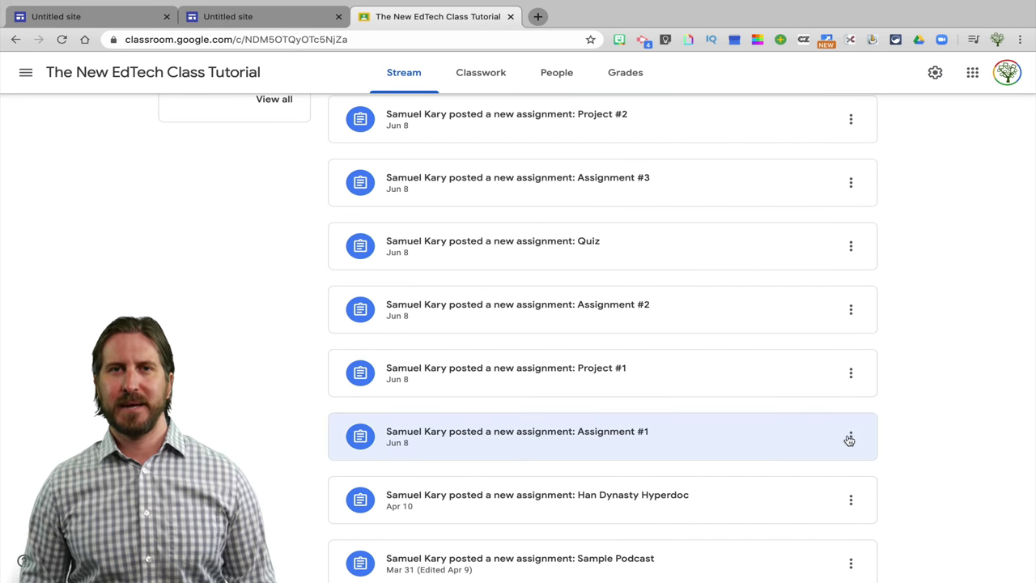
click(850, 438)
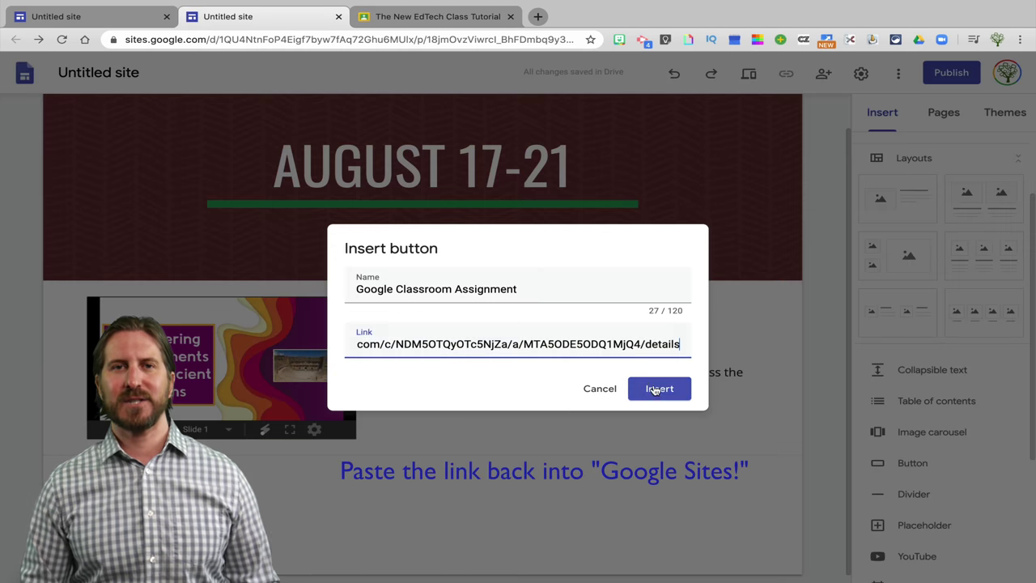
- Insert the Google Classroom Assignment button and widen it across the Monday text column
click(659, 387)
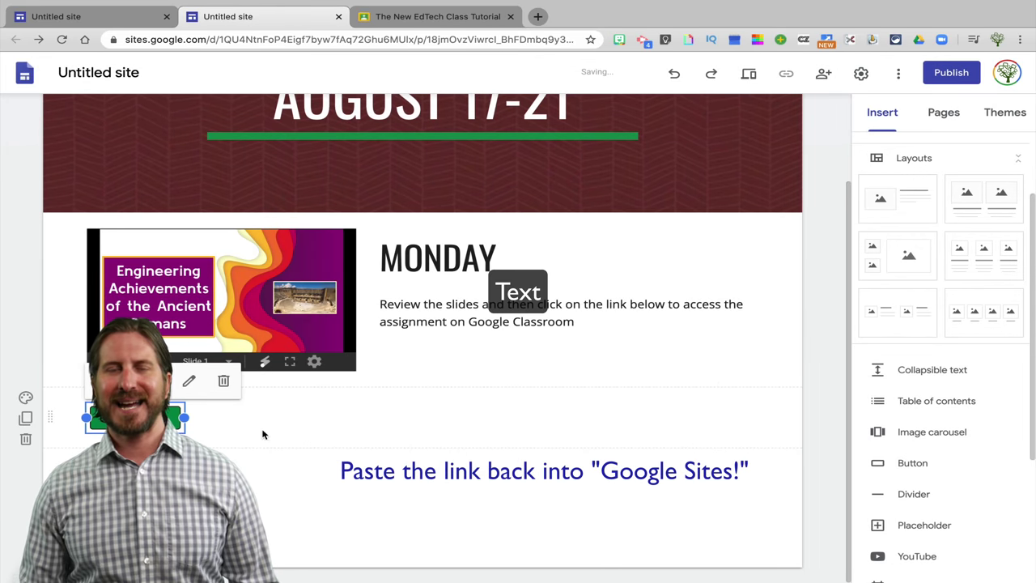
drag(185, 418, 466, 346)
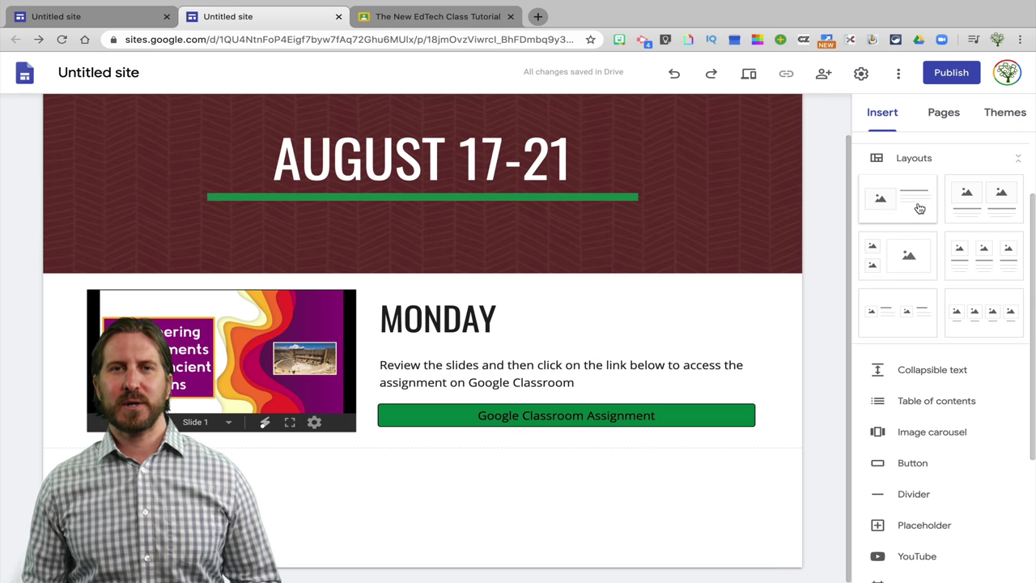
- Add another image-and-text section below Monday, with the image on the right, titled TUESDAY
drag(918, 208, 469, 474)
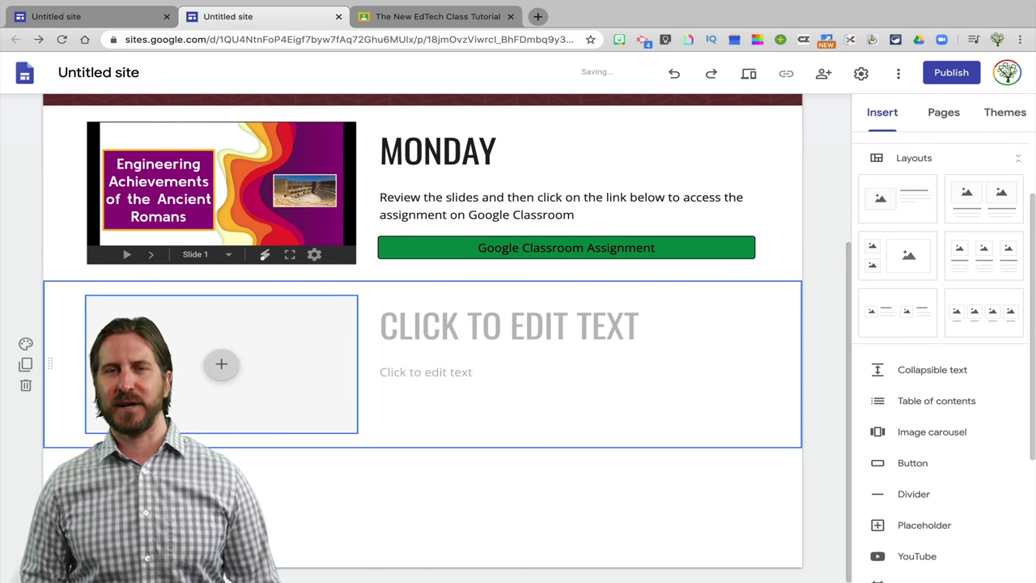
drag(187, 348, 772, 315)
click(176, 331)
text(TUES)
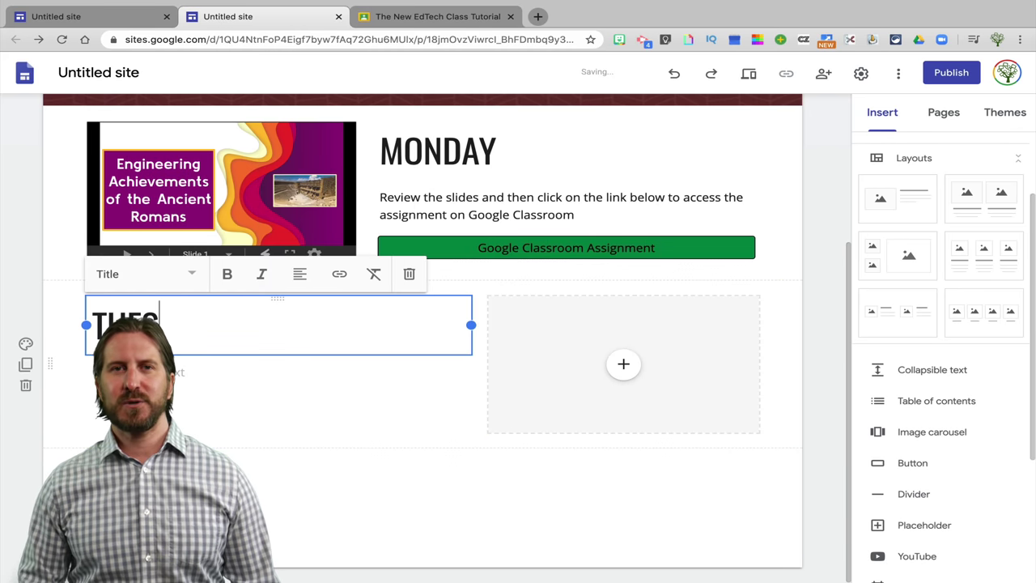
text(DAY)
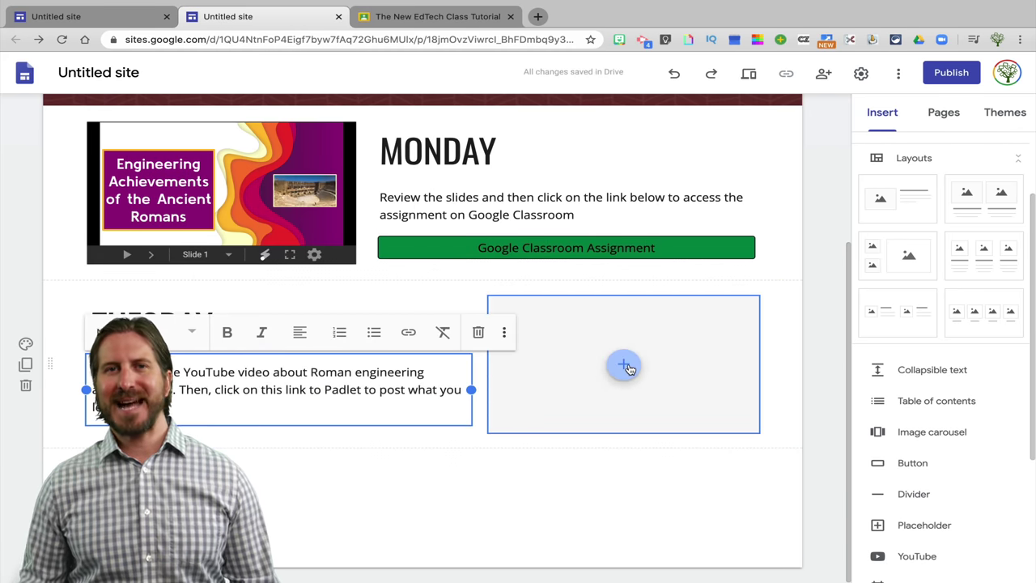
- Insert the 'Roman Engineering: Crash Course' YouTube video and copy the Padlet board's share link
click(623, 364)
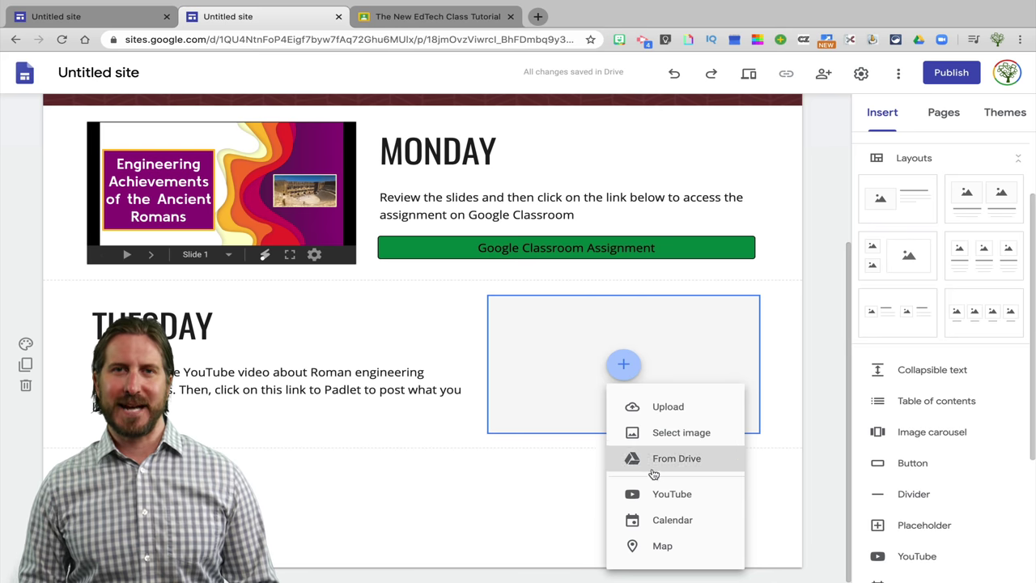
click(671, 494)
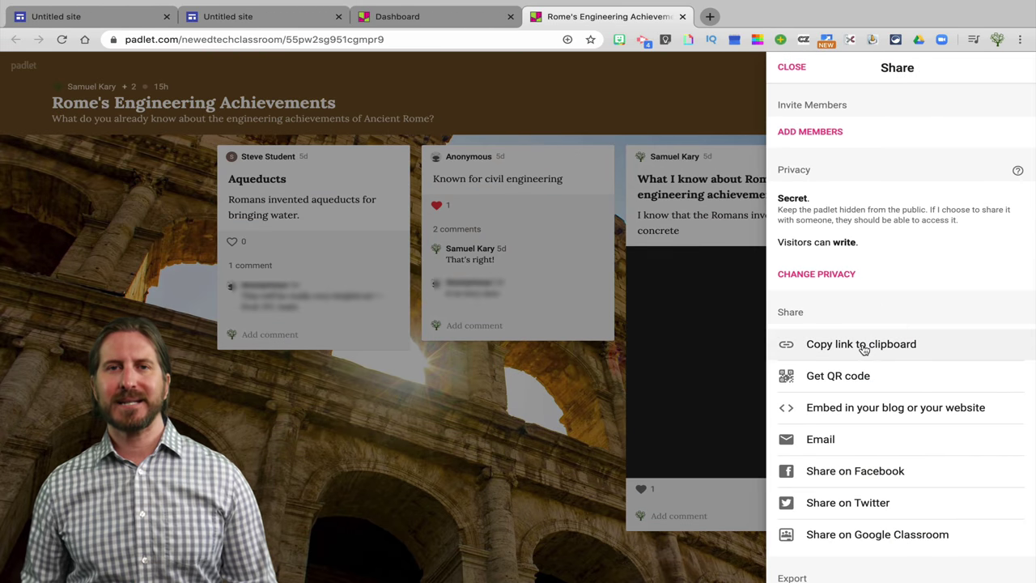
click(863, 346)
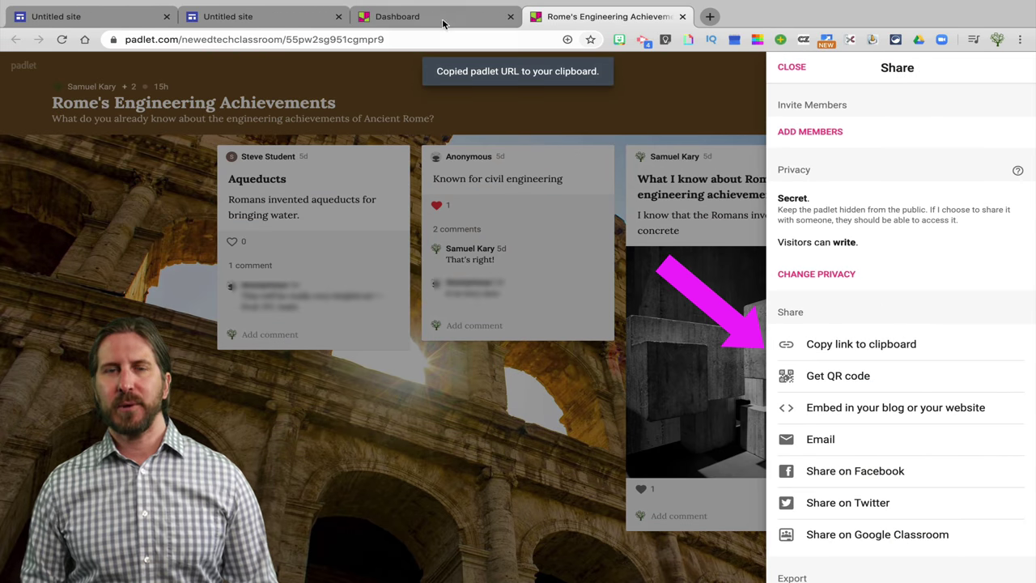
click(290, 22)
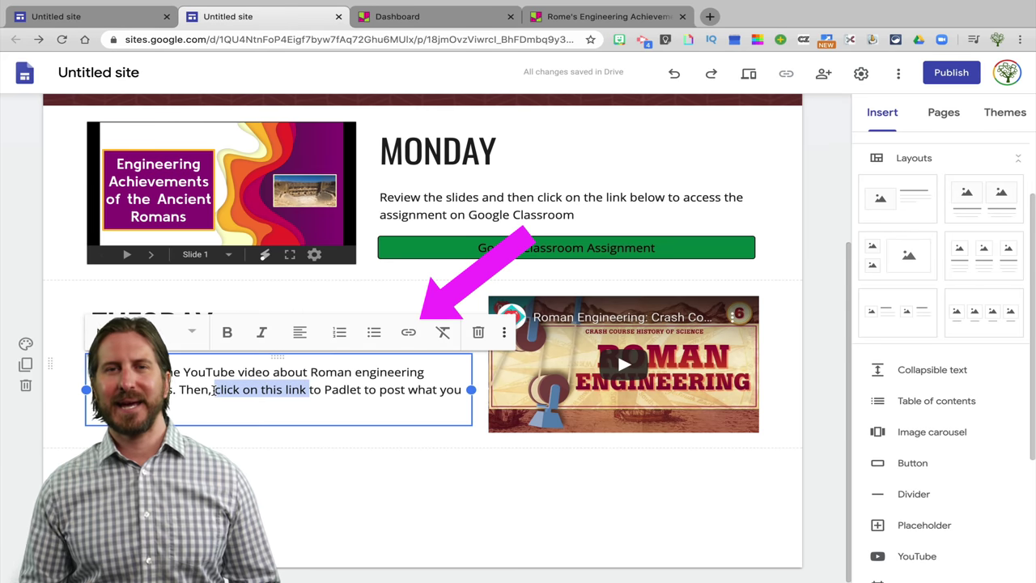
- Link the Tuesday phrase 'click on this link' to the Padlet board's URL
click(407, 340)
click(408, 332)
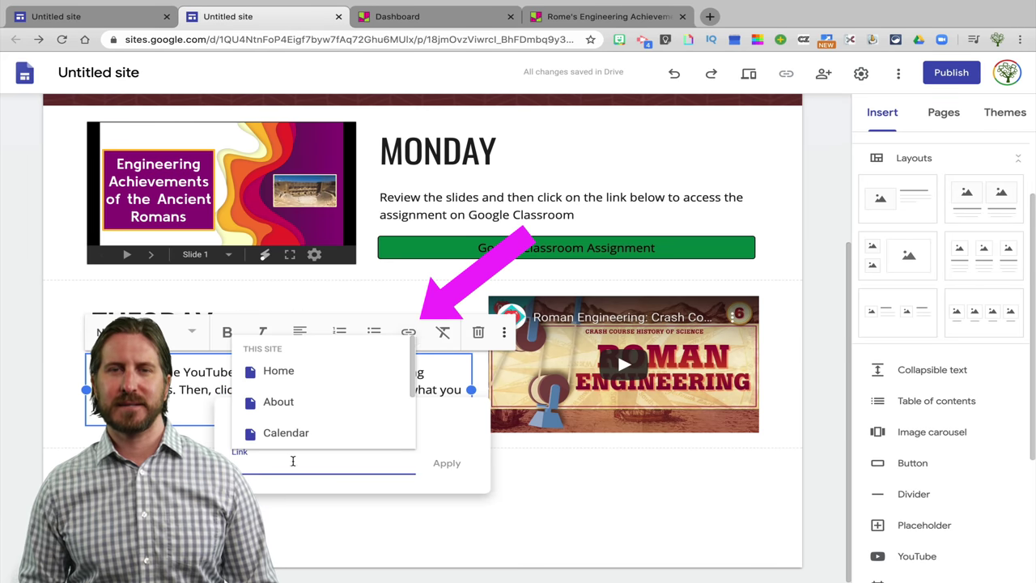
key(super+v)
click(448, 464)
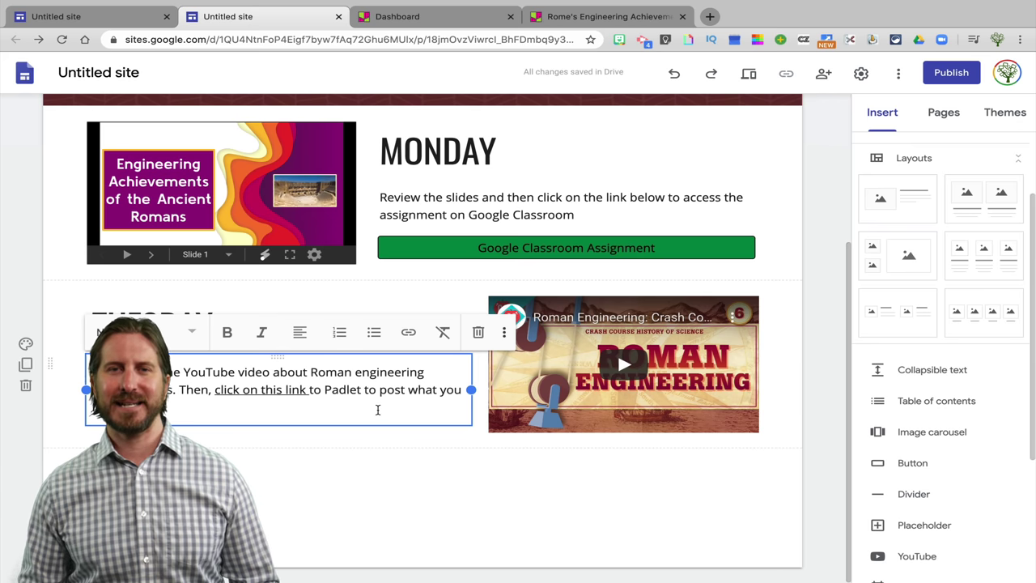
click(341, 478)
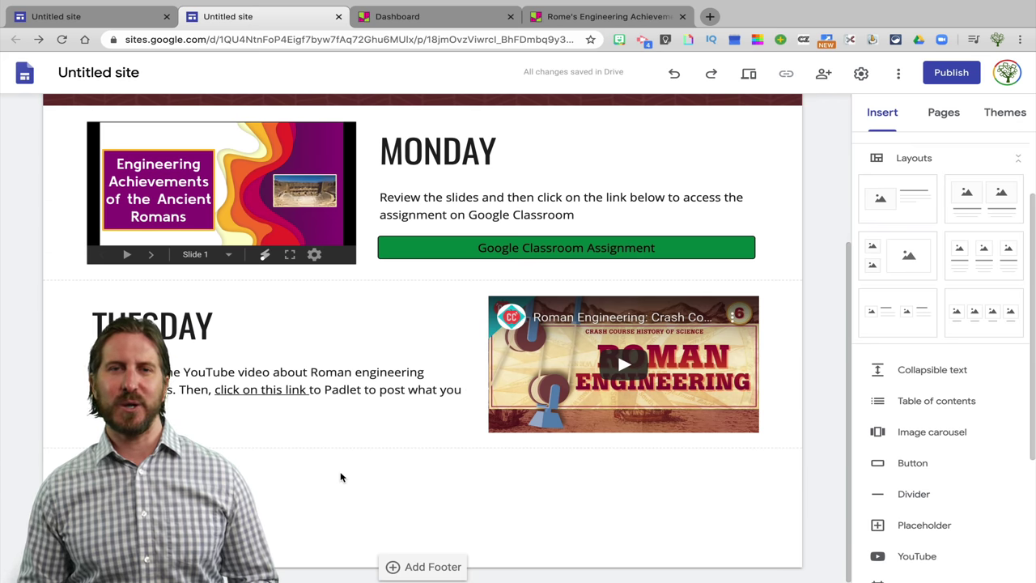
- Add a third image-and-text section below Tuesday and start editing its title's style
drag(909, 208, 389, 471)
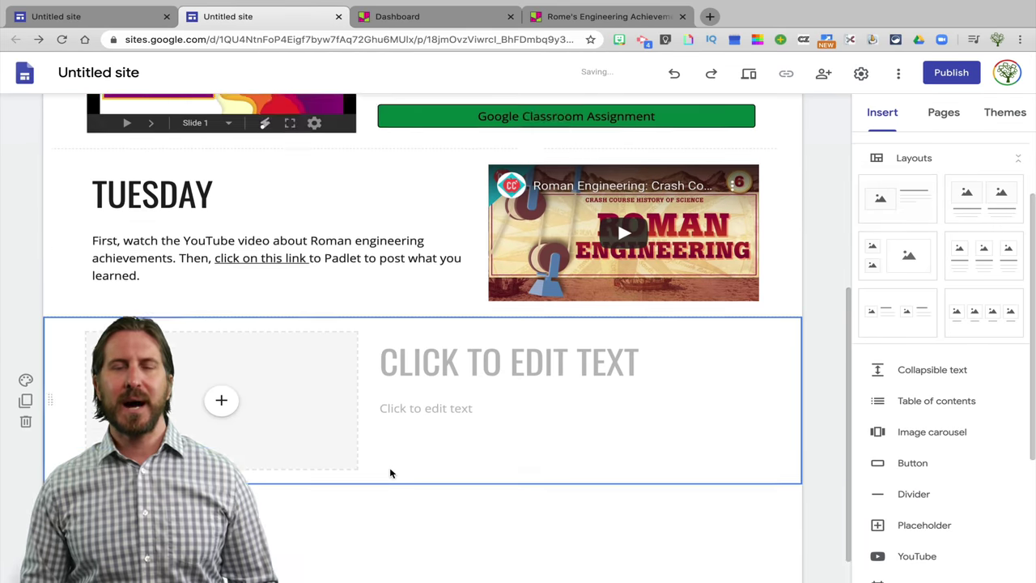
click(474, 340)
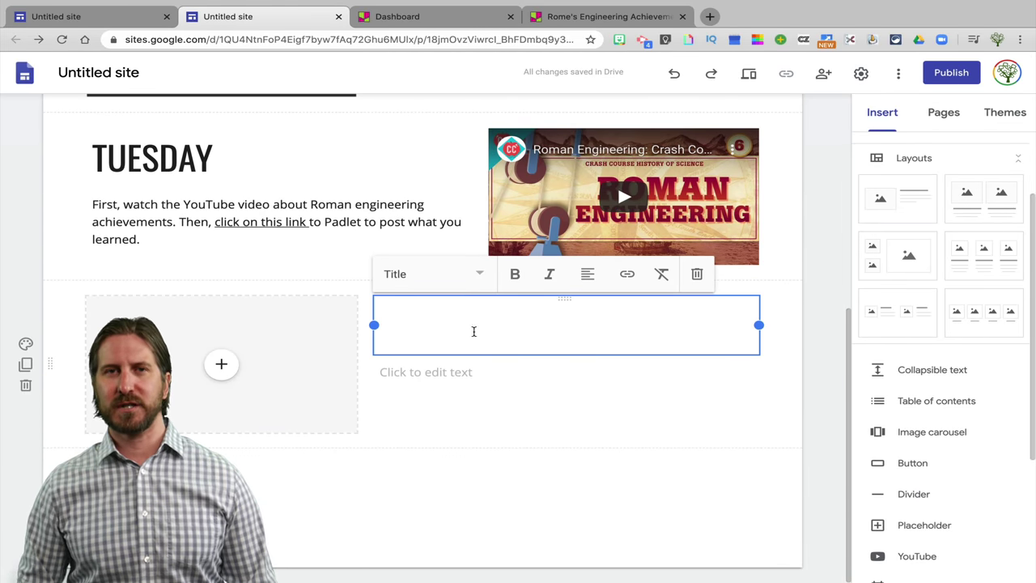
click(478, 275)
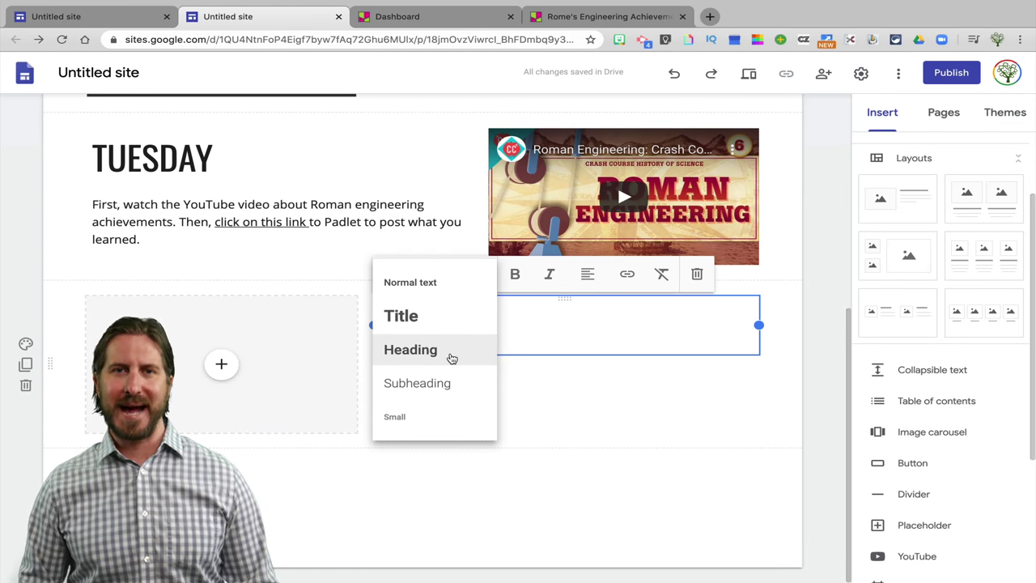
- Paste the instruction as a Subheading and link 'visit this website' to the Roman Engineering article
click(417, 382)
key(ctrl+v)
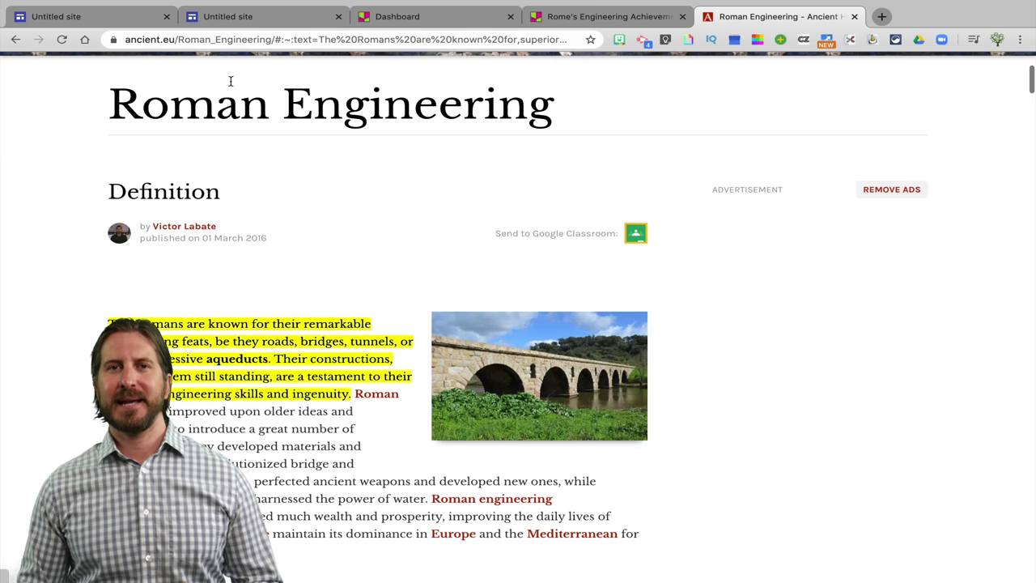
click(282, 40)
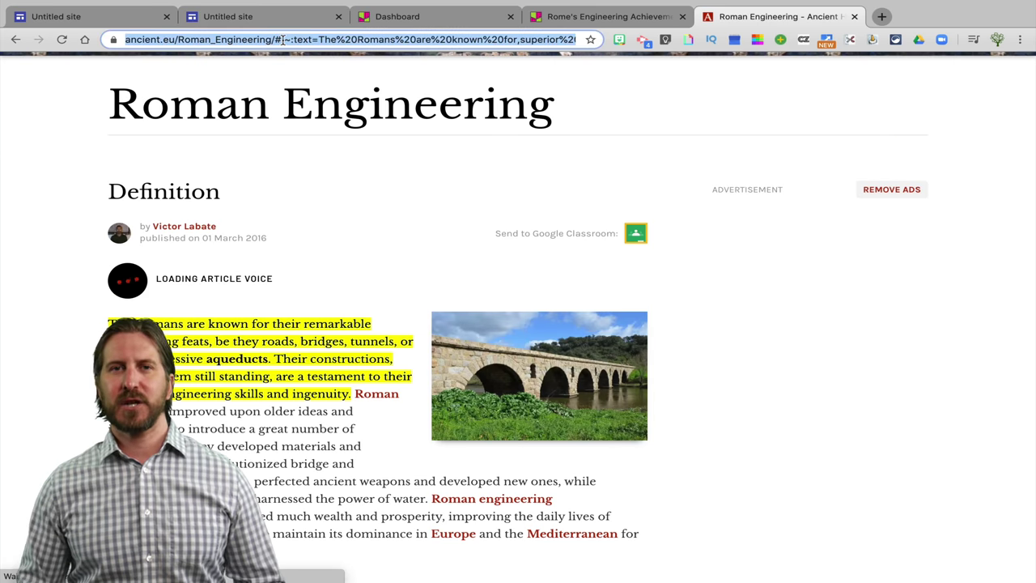
click(251, 18)
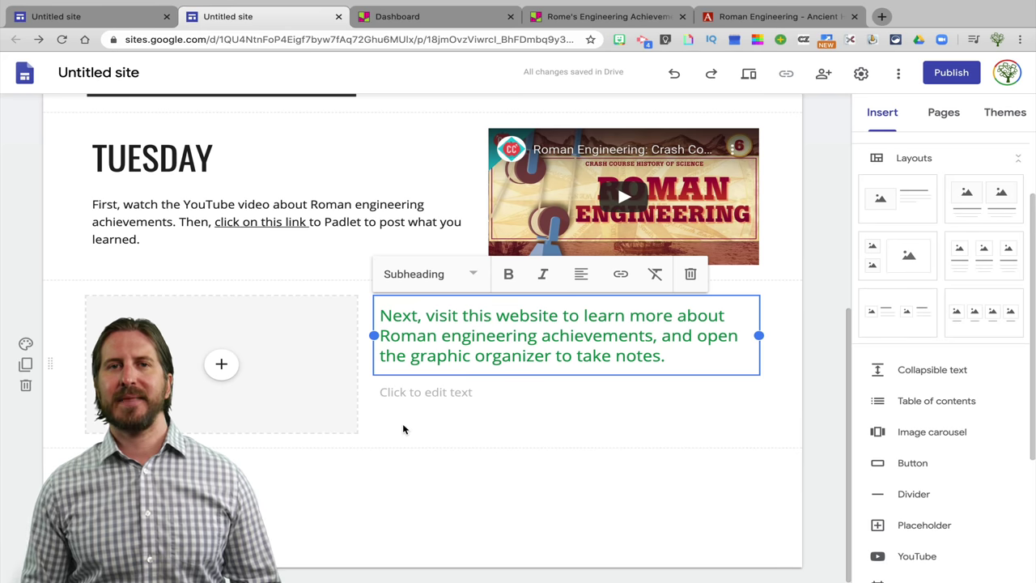
drag(565, 318, 426, 316)
click(620, 274)
key(ctrl+v)
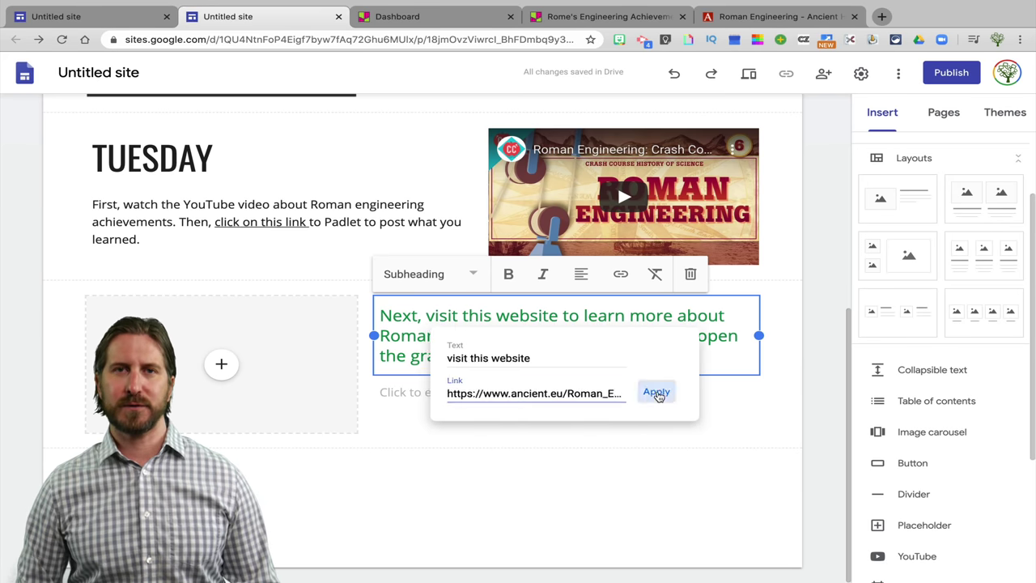
click(655, 388)
- Insert the NETC graphic organizer document from Drive's recent files into the image slot
click(275, 421)
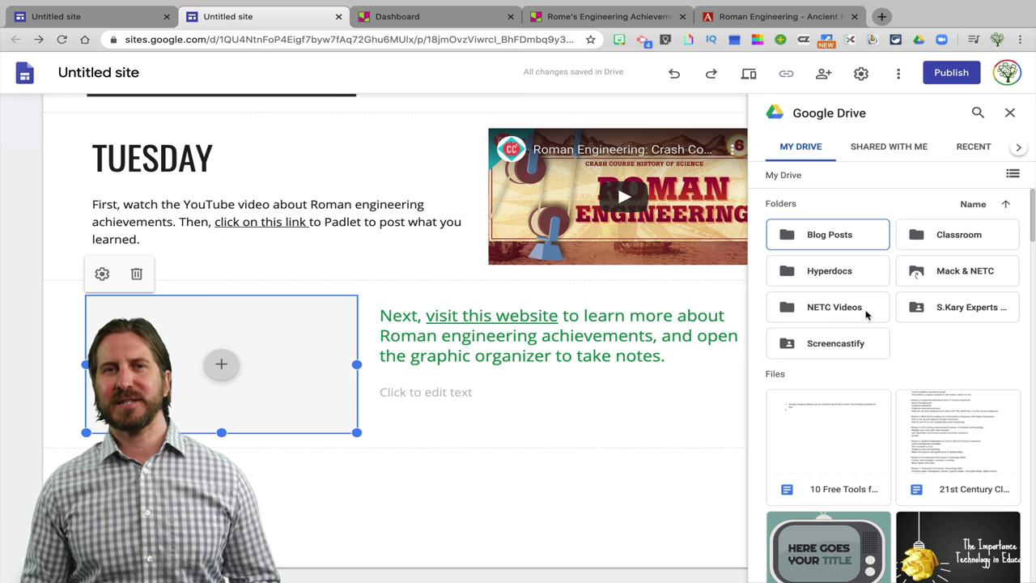
click(974, 147)
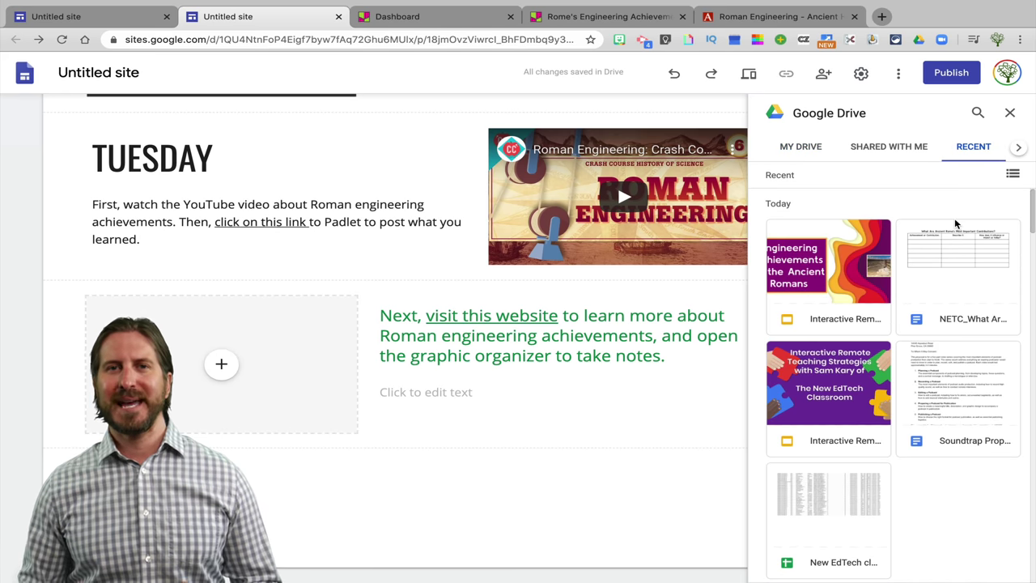
click(952, 268)
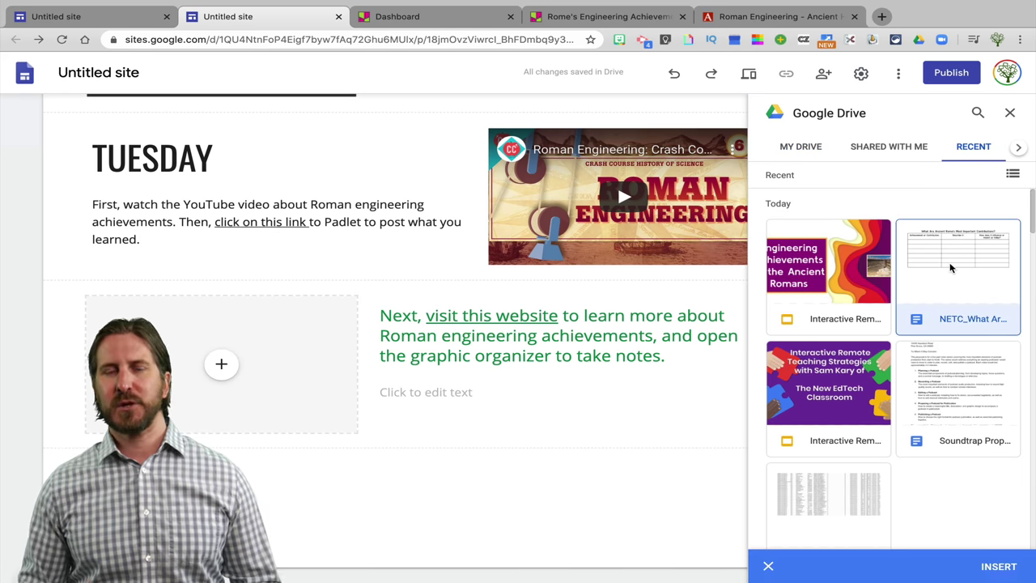
click(997, 566)
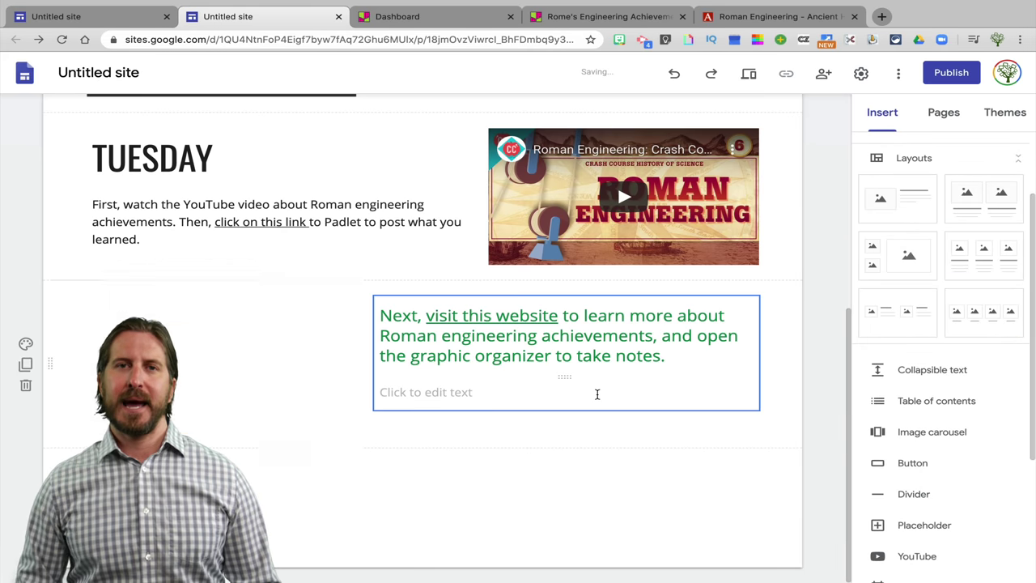
click(425, 391)
scroll(939, 388, down, 2)
- Add a 'Roman Achievements Note Taker' button linked to the organizer Doc and test it live
click(912, 357)
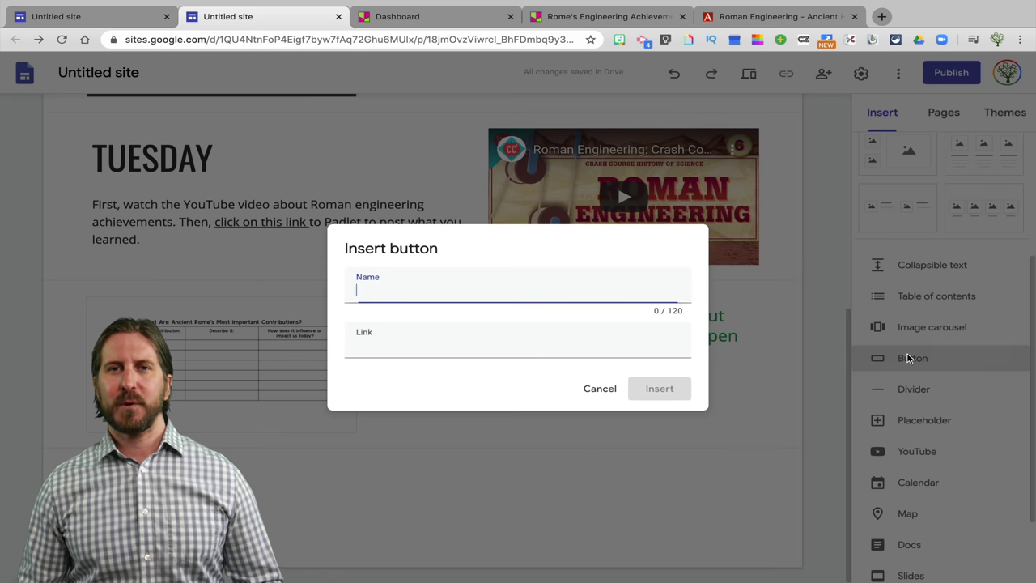
text(Roman Achievements Note Taker)
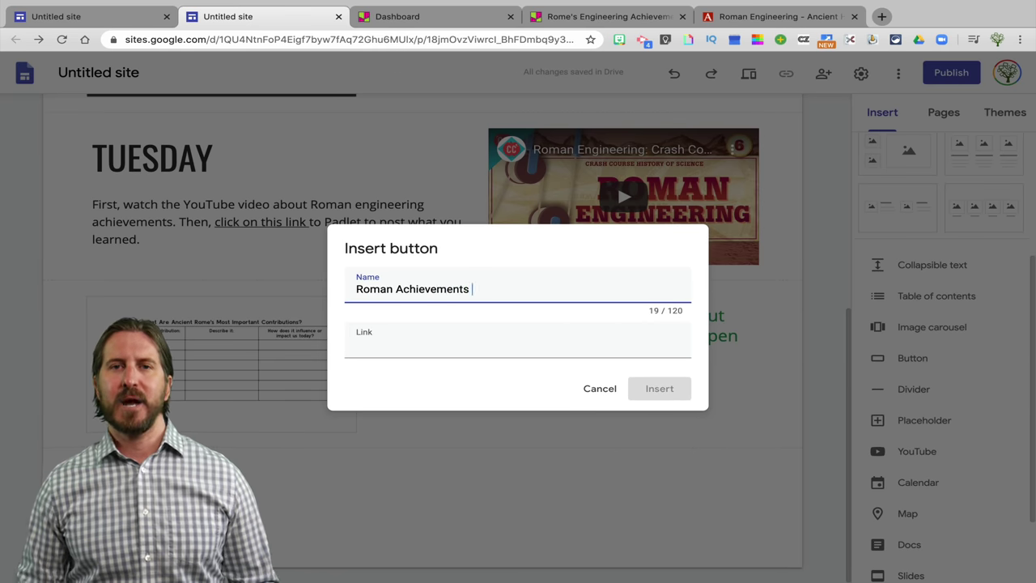
click(373, 349)
key(ctrl+v)
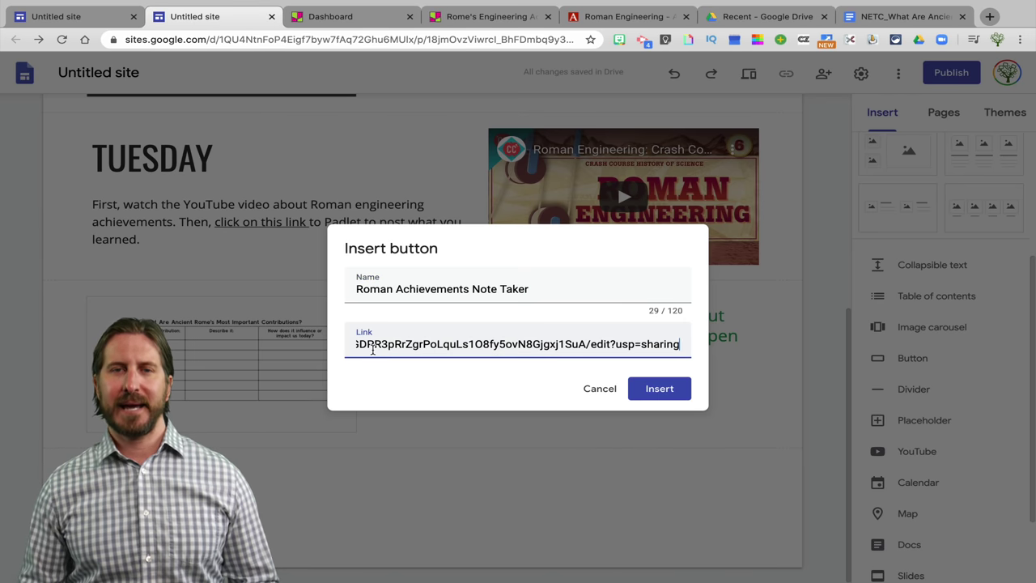
click(664, 388)
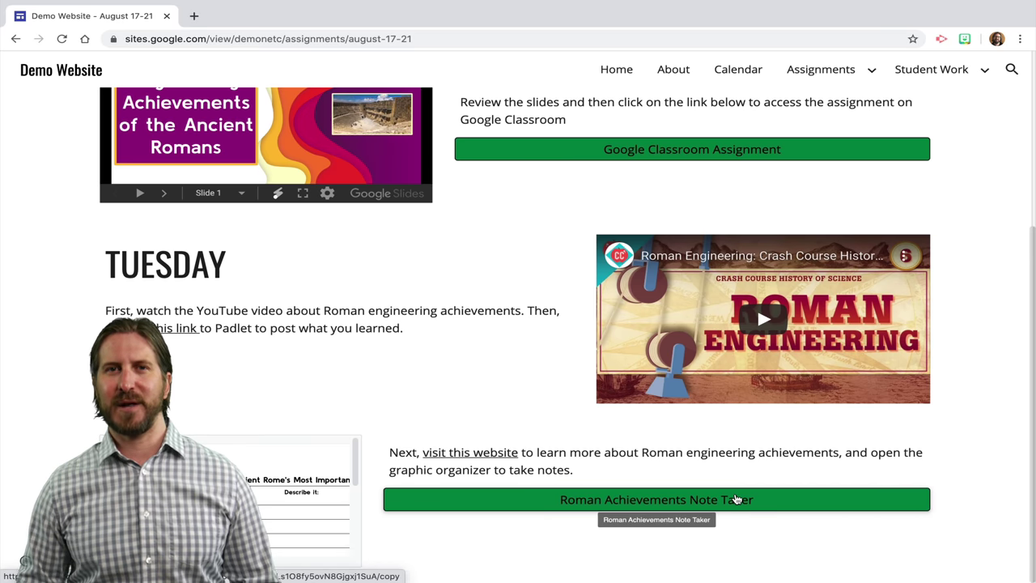
click(737, 499)
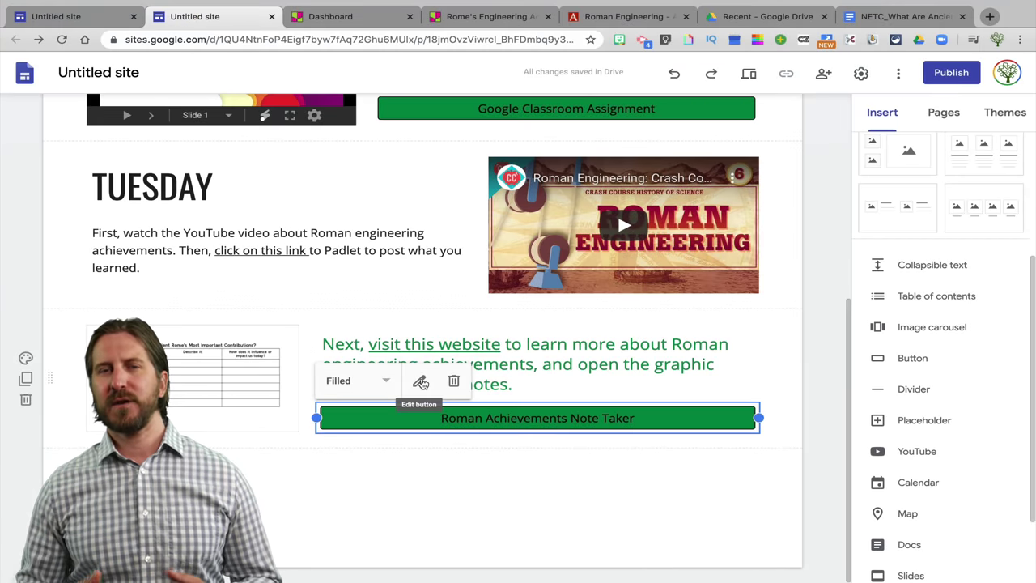
- Replace 'edit?usp=sharing' with 'copy' at the end of the Note Taker button's link
click(419, 379)
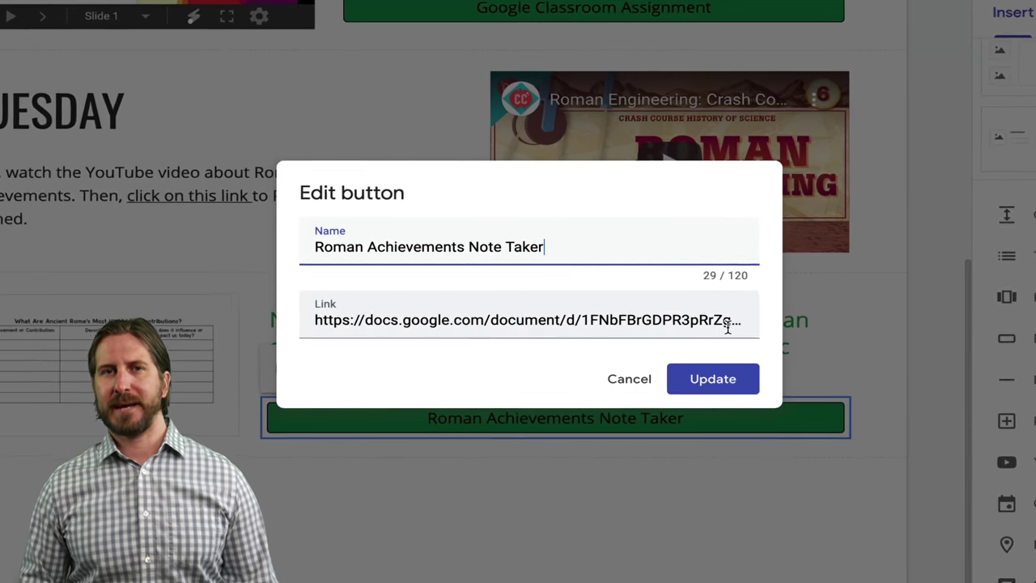
click(693, 334)
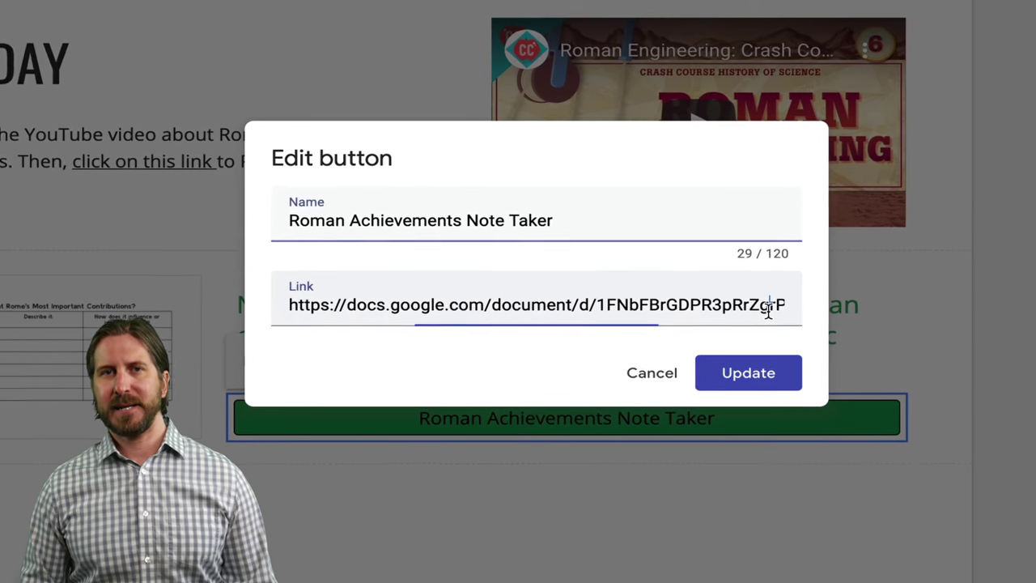
key(Right)
key(Right)
key(Right)
key(Right)
key(Right)
key(Right)
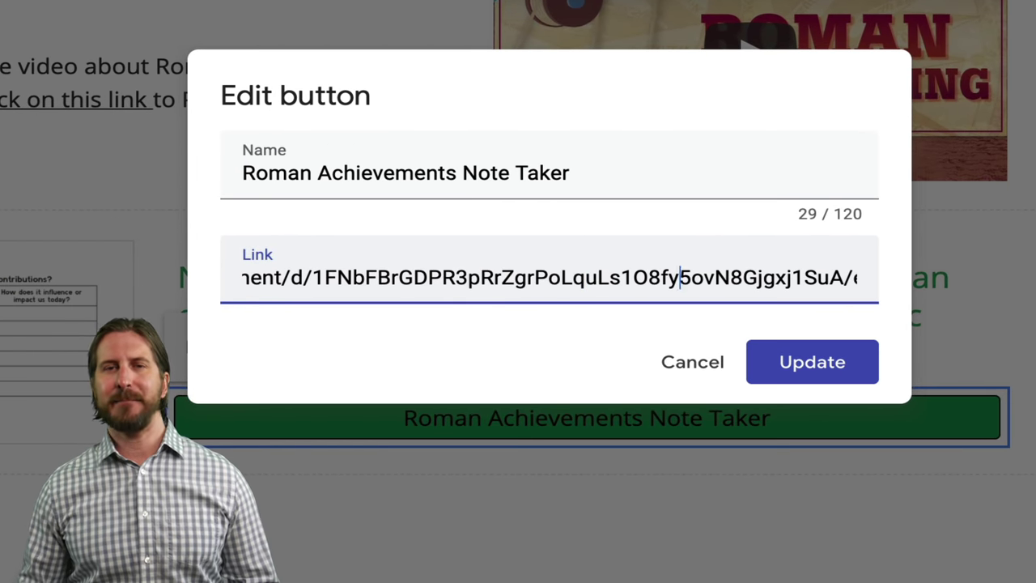
key(Right)
key(Right)
key(Right)
key(Right)
key(Right)
key(Right)
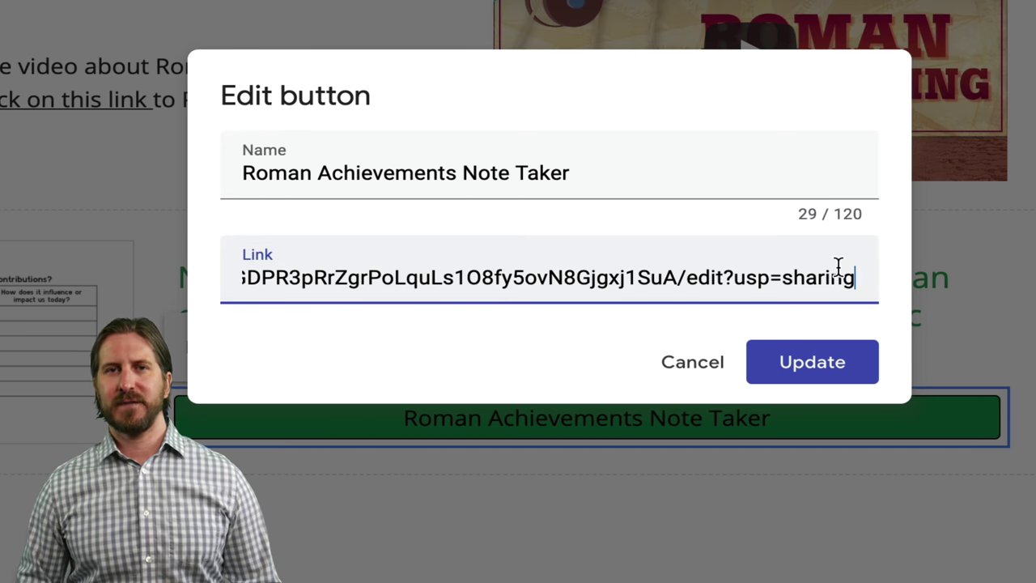
drag(854, 276, 685, 277)
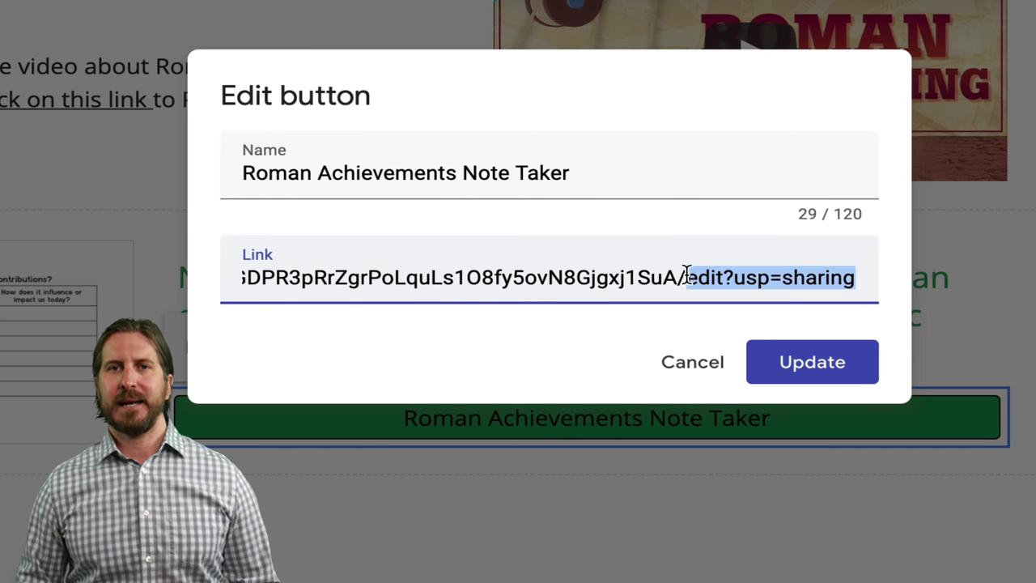
text(copy)
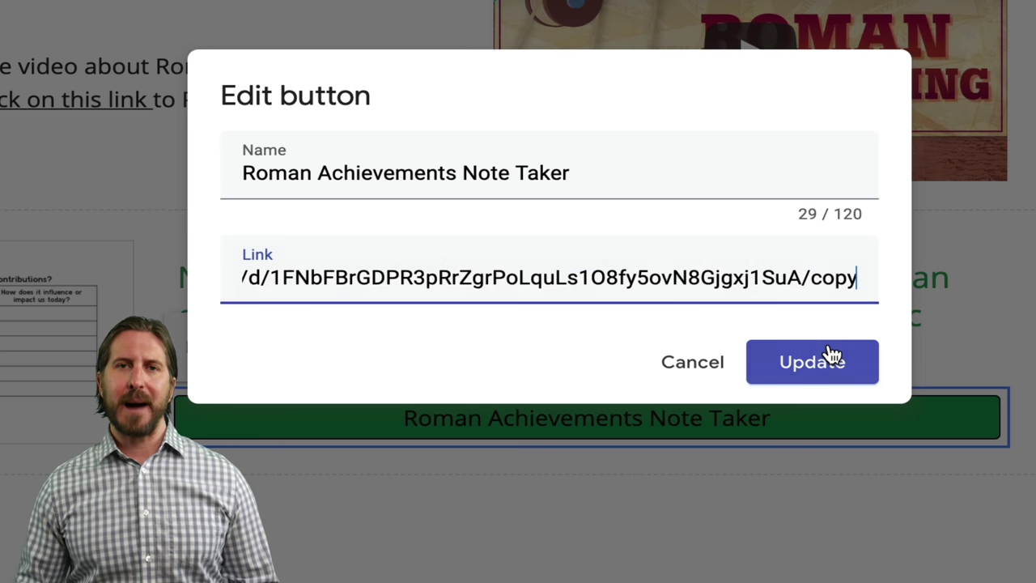
click(832, 358)
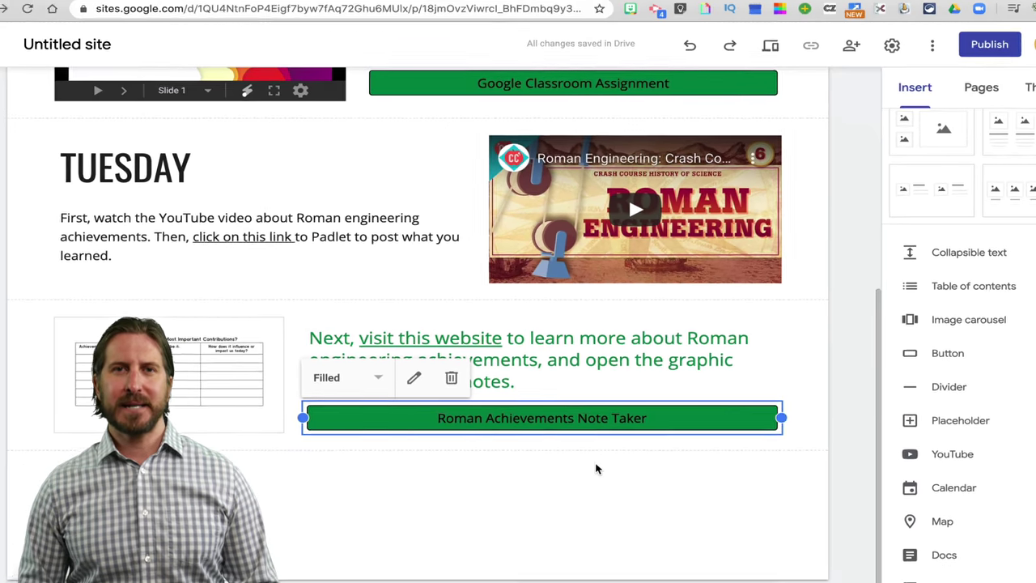
click(639, 486)
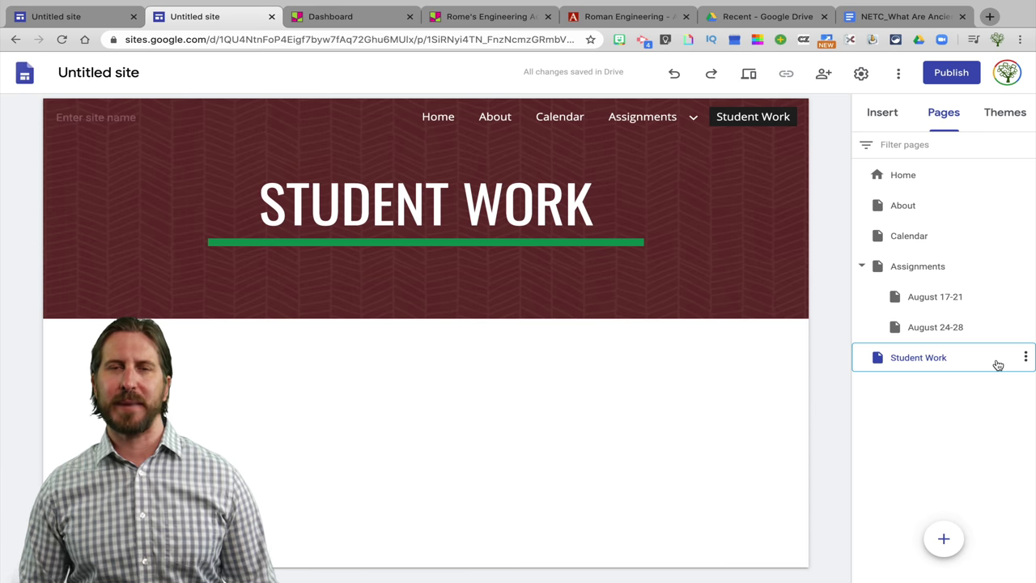
- Create a Podcasts subpage under Student Work
click(1025, 359)
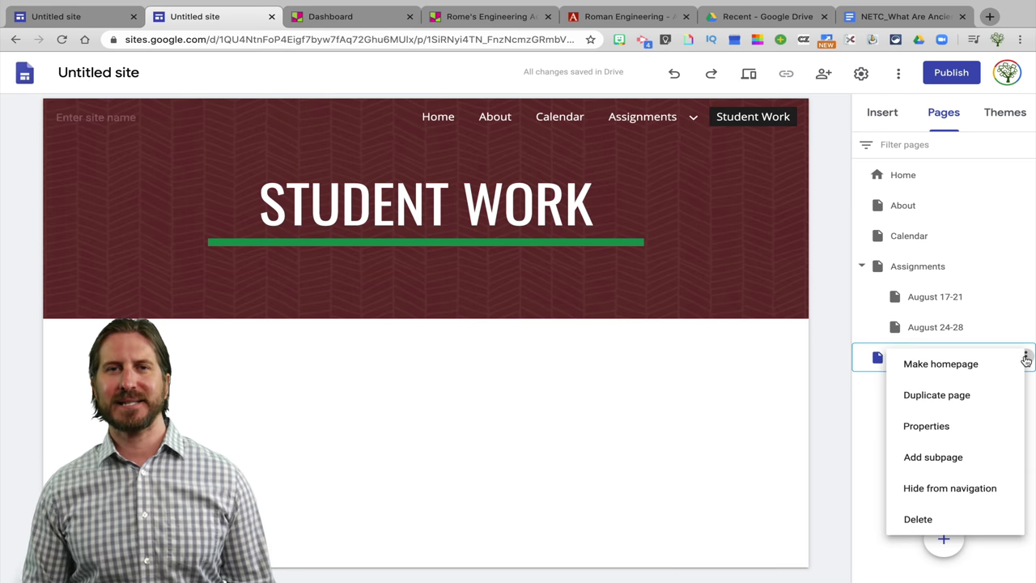
click(919, 460)
text(Podcasts)
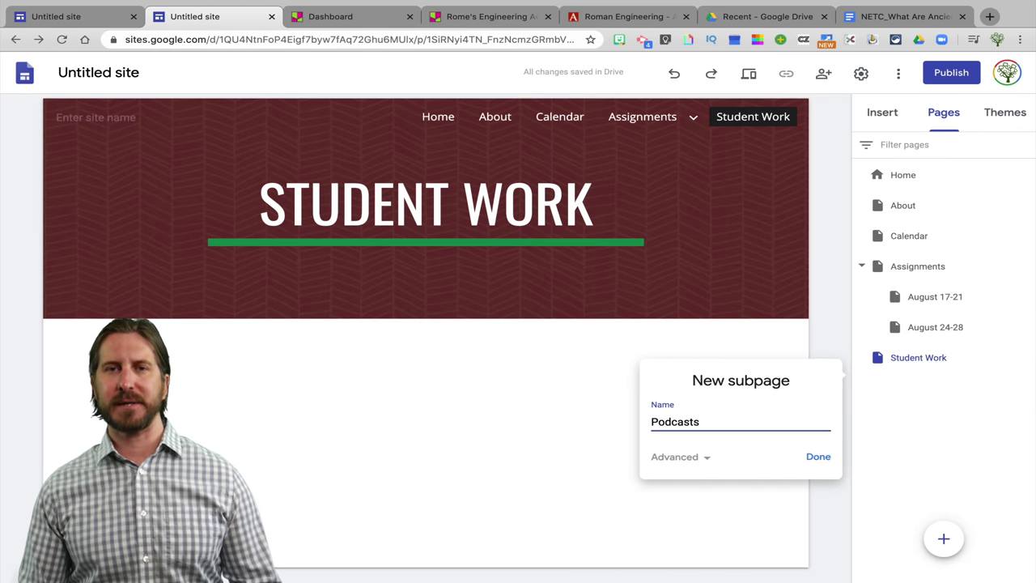
click(818, 455)
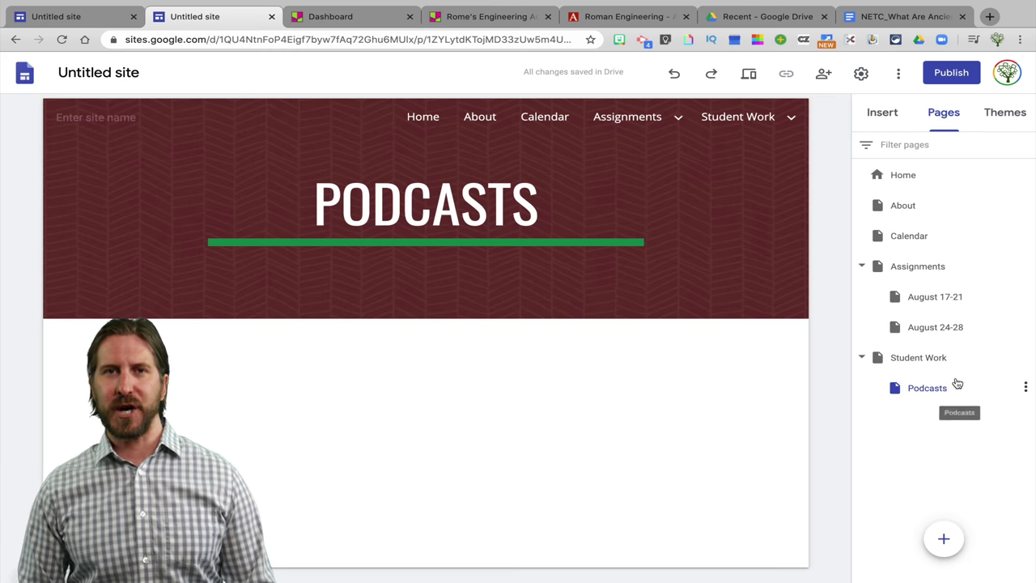
- Create a Graphic Design subpage under Student Work
click(1025, 356)
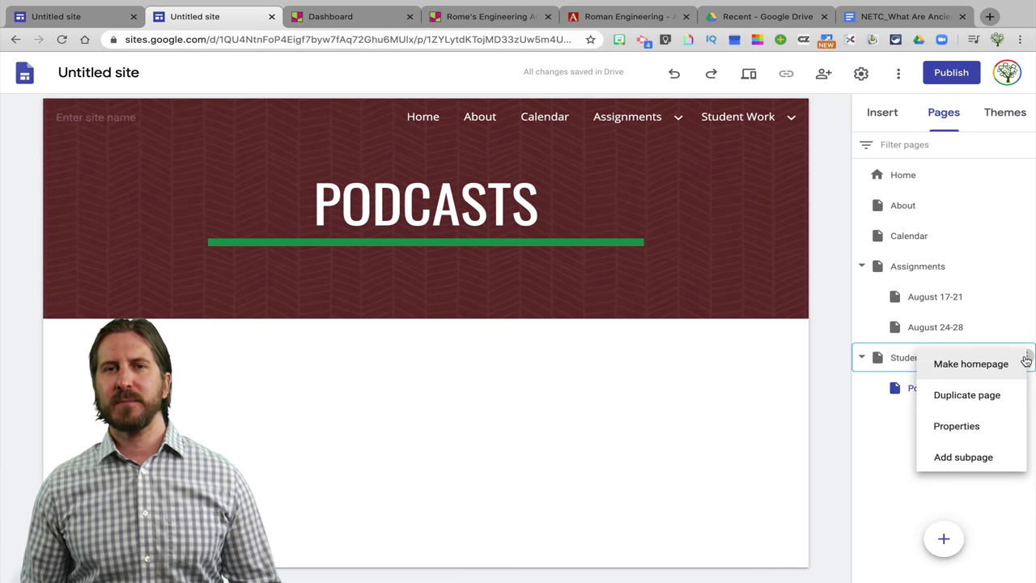
click(960, 457)
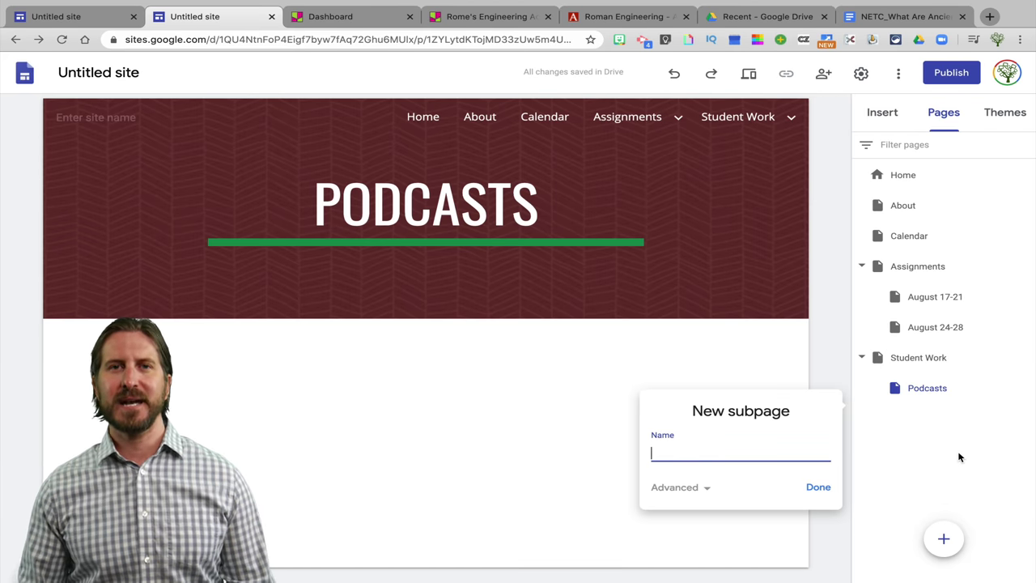
text(Graphic Design)
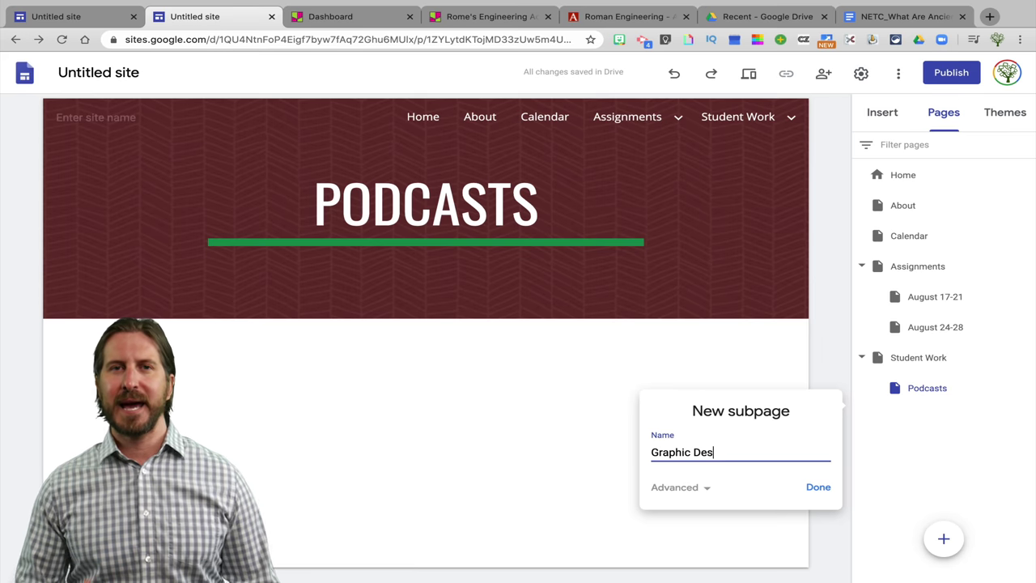
click(817, 486)
- Start a third Student Work subpage named 'Video'
click(1024, 357)
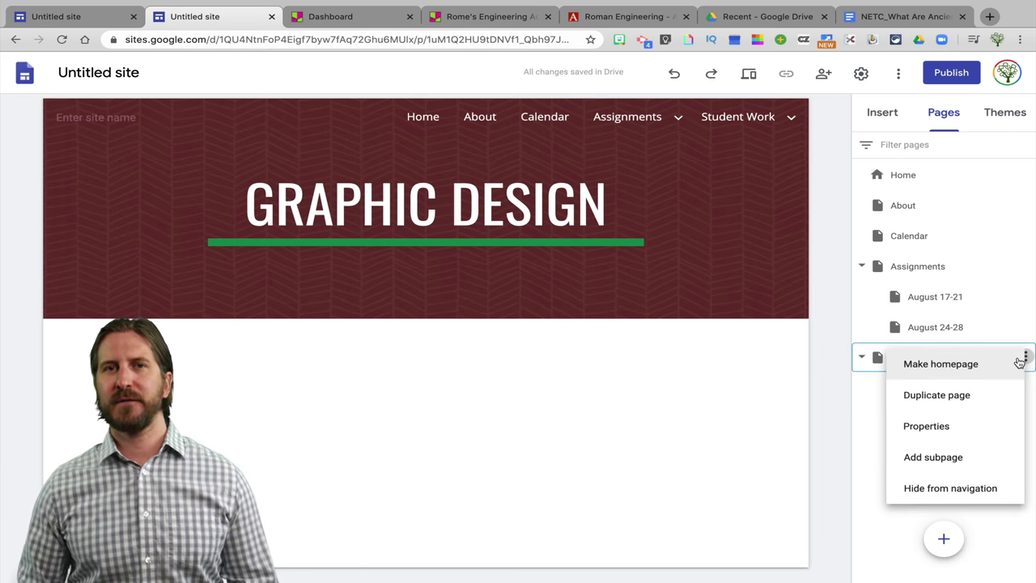
click(959, 458)
text(Video)
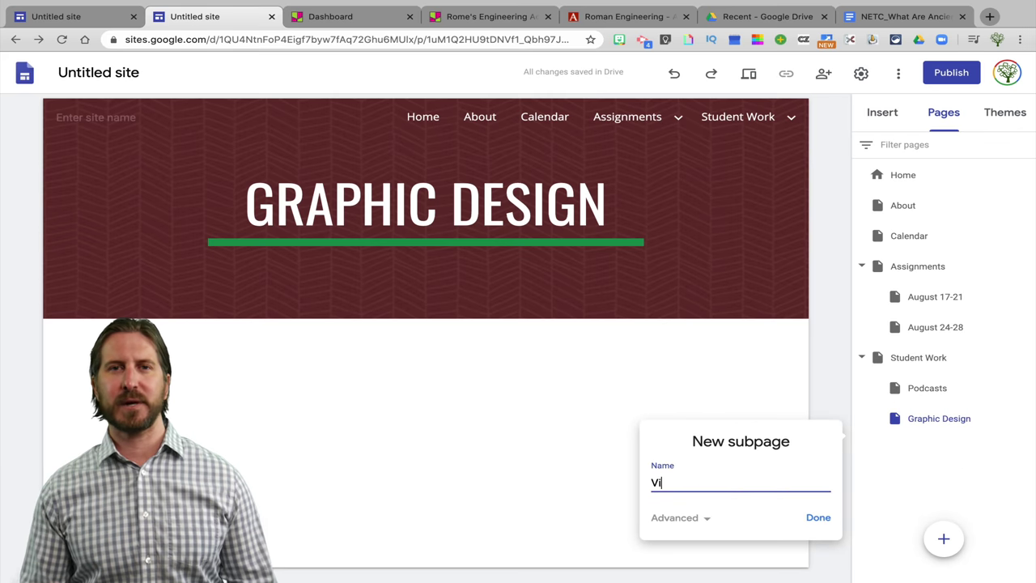
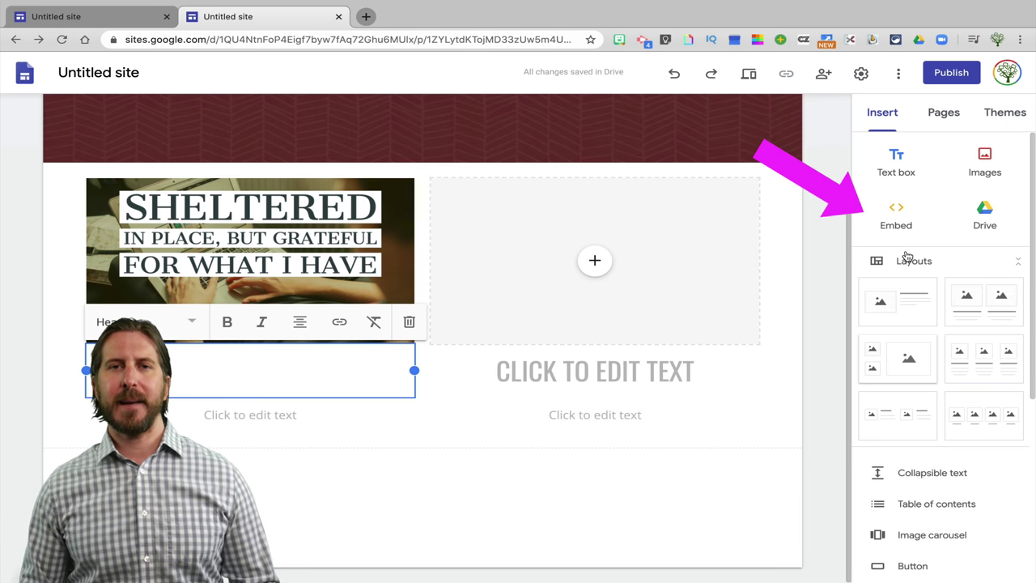
- Embed the Drive audio file on the page from its pasted link
click(896, 214)
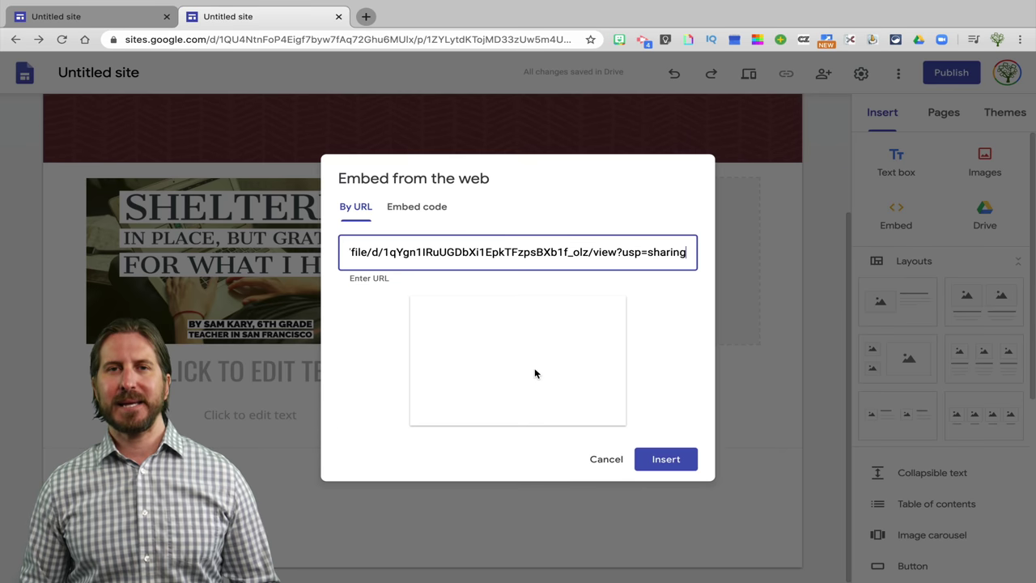
click(673, 460)
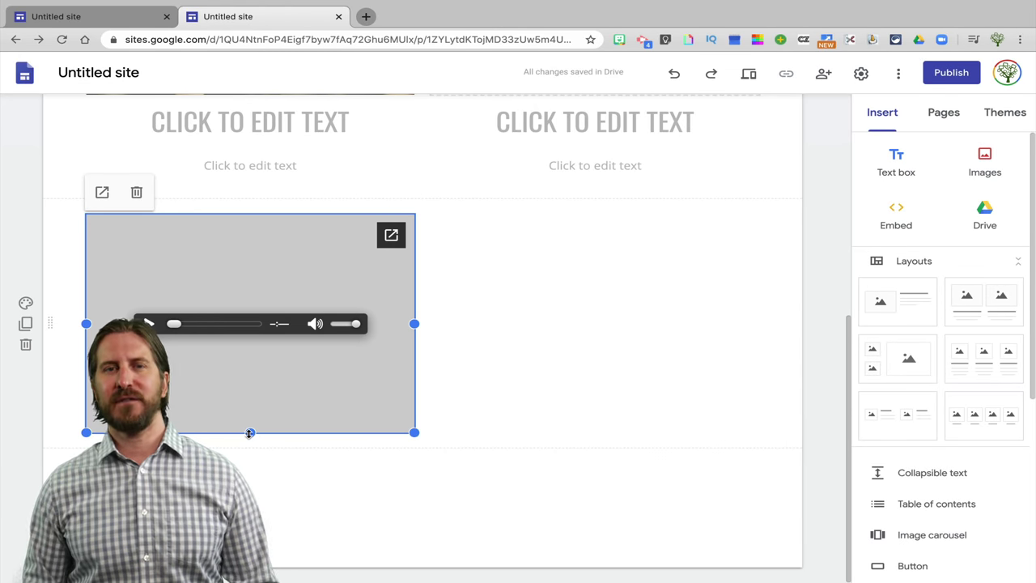
- Shrink the audio player, move it under the Sheltered image, and delete the empty heading
drag(249, 433, 227, 298)
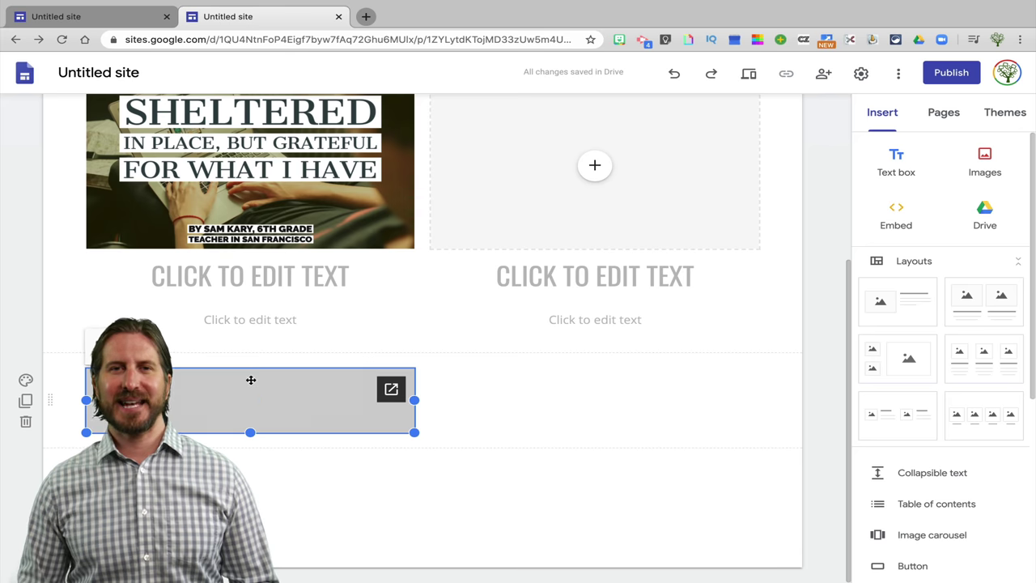
drag(251, 379, 197, 297)
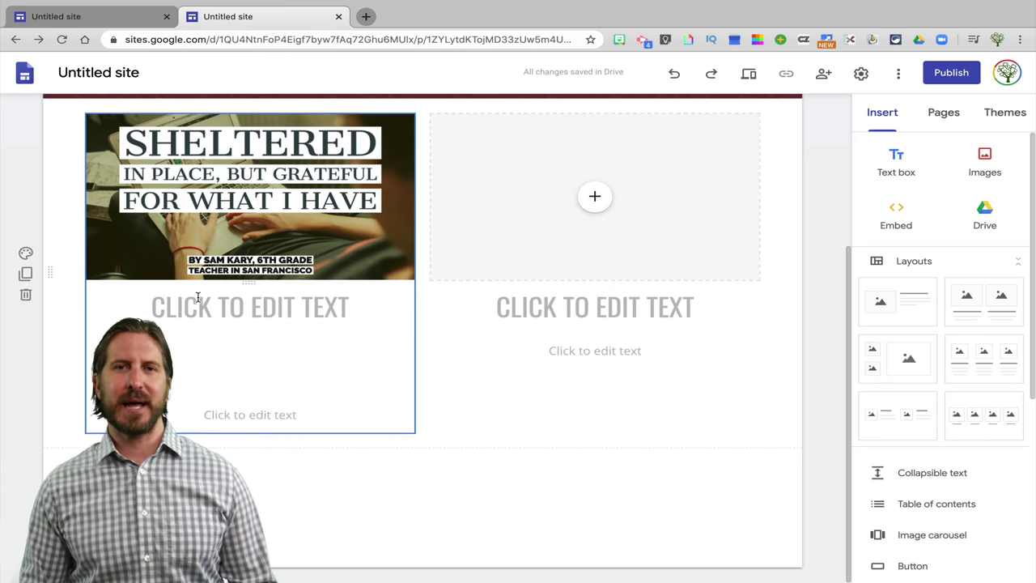
click(263, 304)
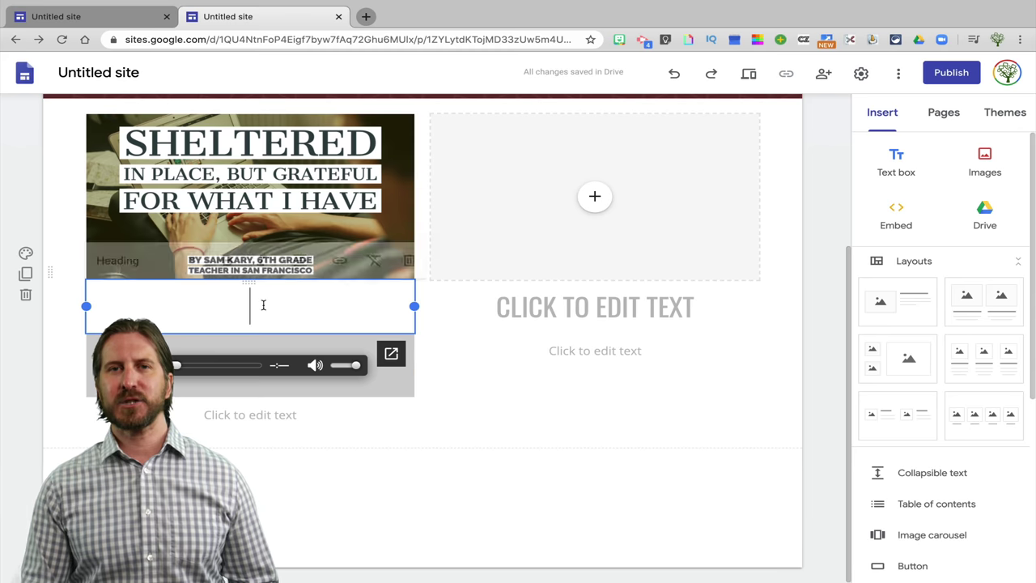
click(409, 257)
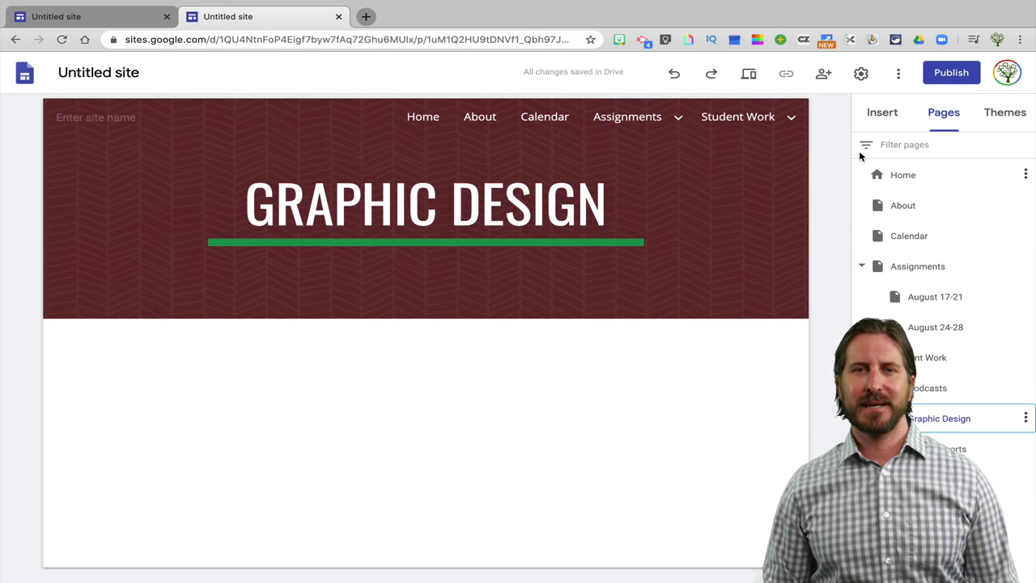
- Add a three-column image layout and upload the Maya Angelou screenshot into the first column
click(883, 116)
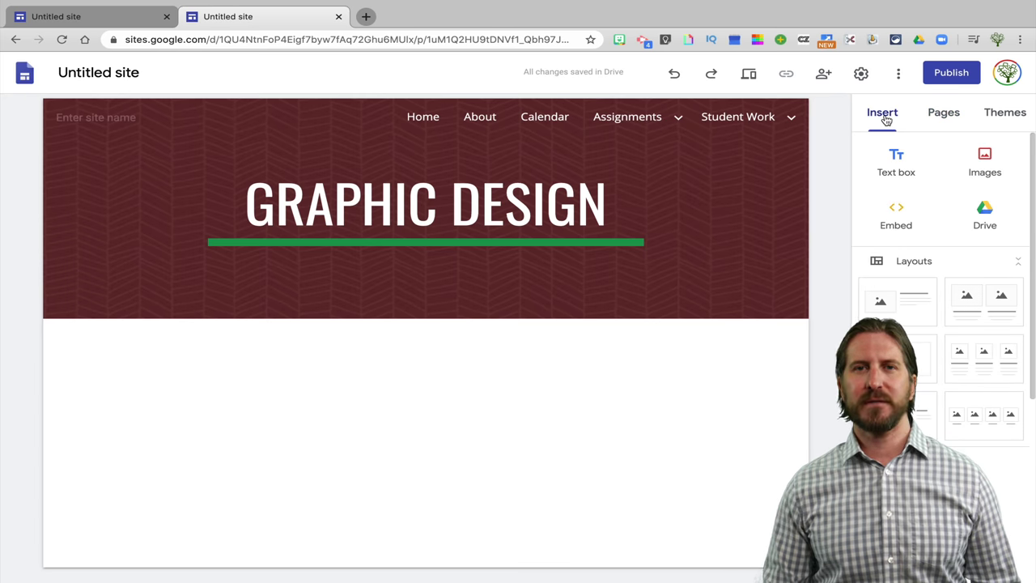
drag(990, 361, 499, 378)
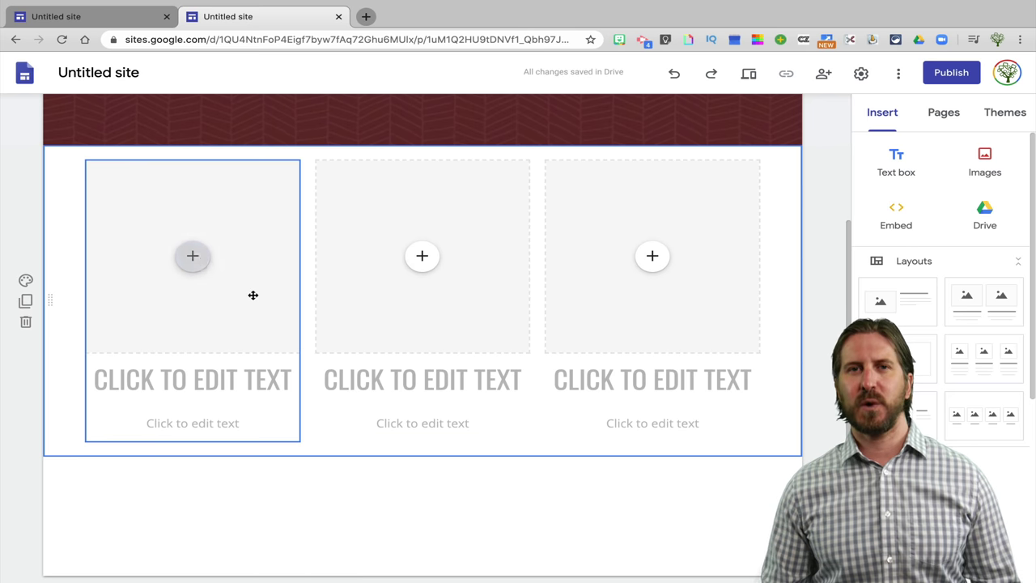
click(194, 258)
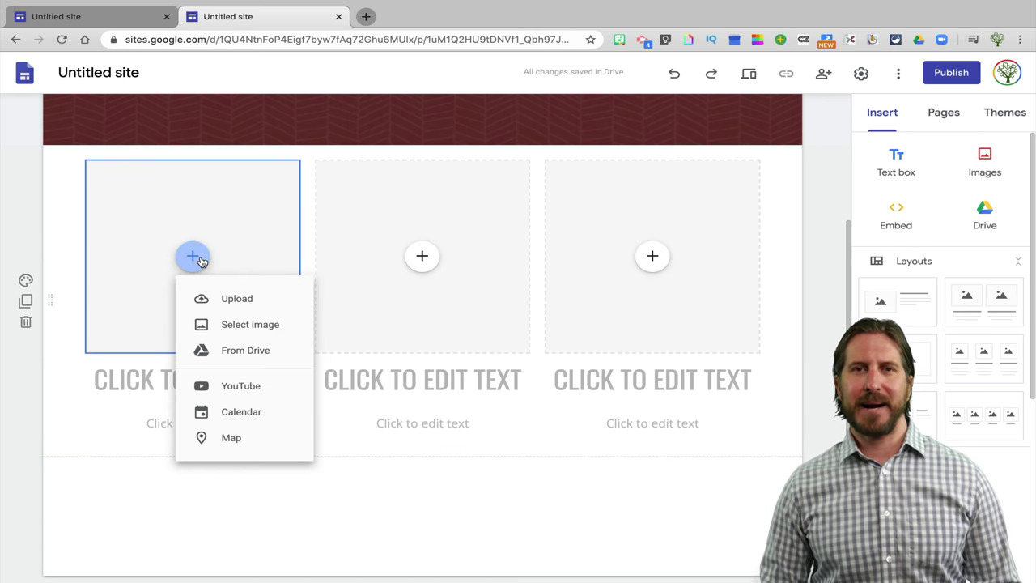
click(231, 298)
click(391, 114)
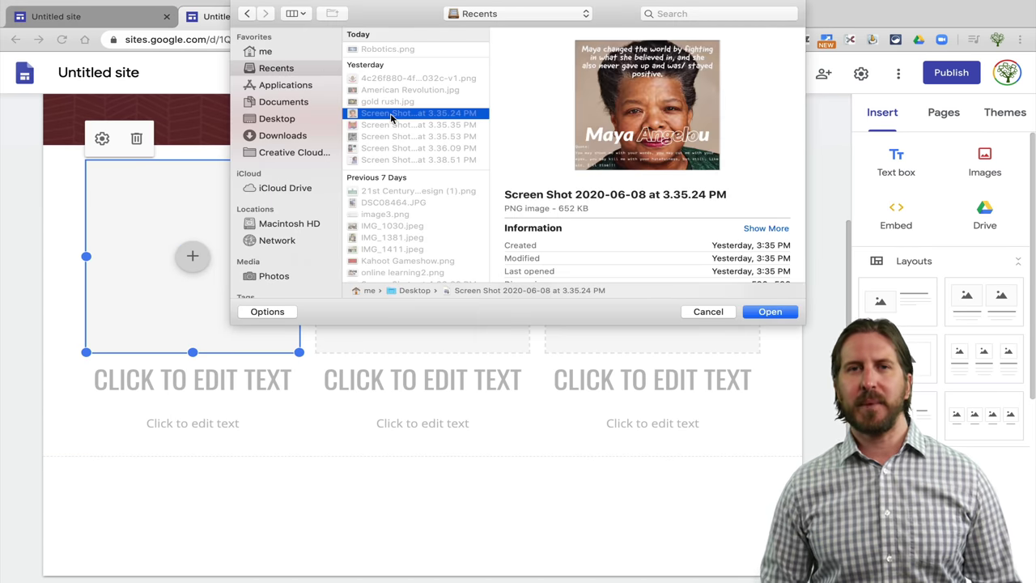
click(769, 313)
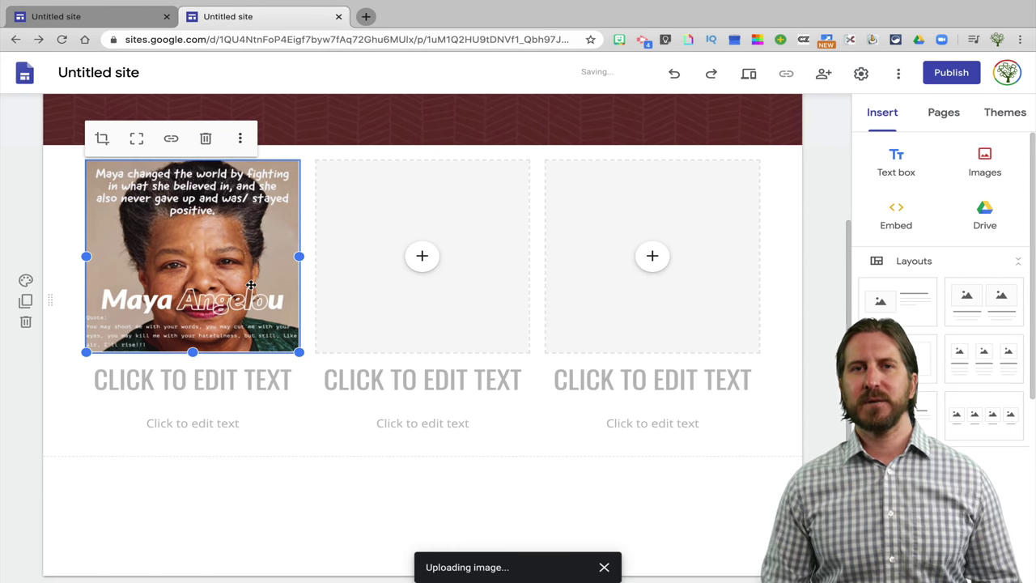
- Title the first column 'Maya Angelou' and paste her biography paragraph below it
click(202, 377)
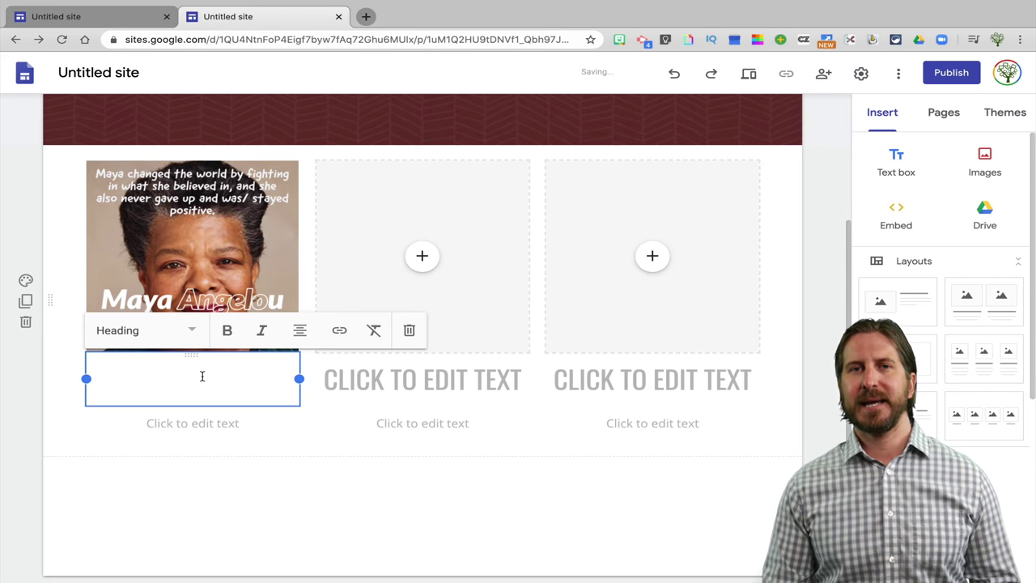
text(May)
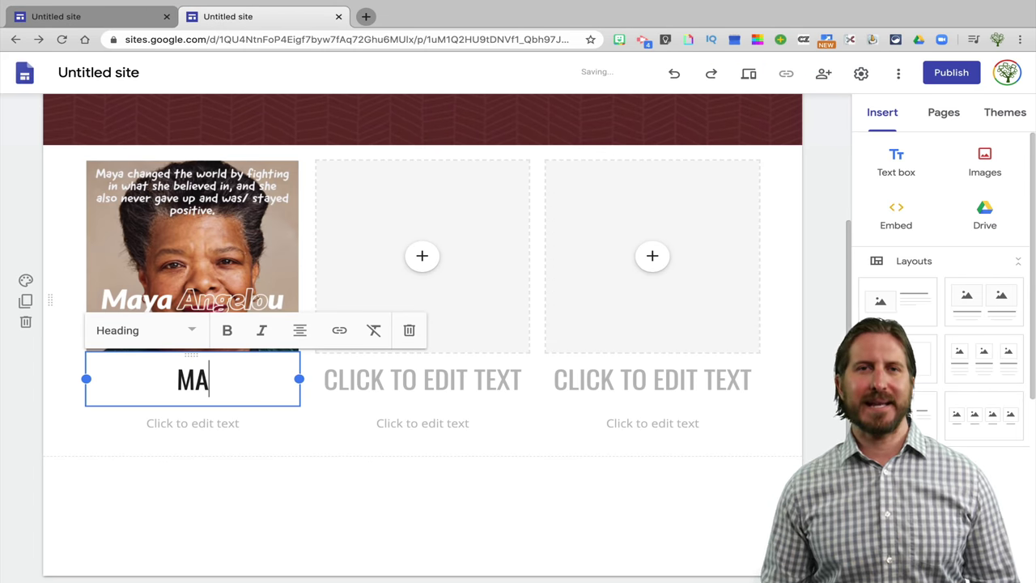
text(a Angel)
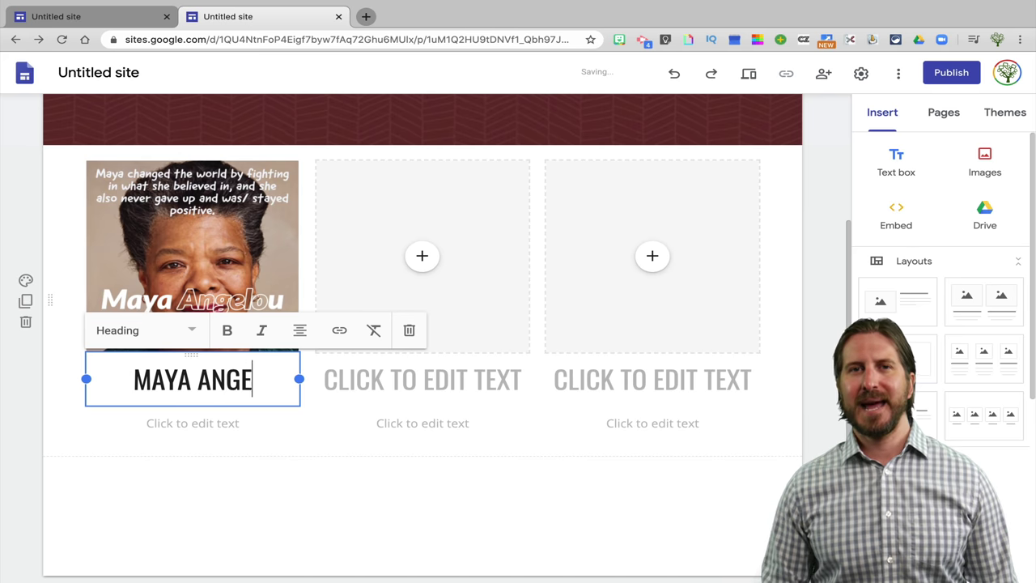
text(ou)
click(191, 420)
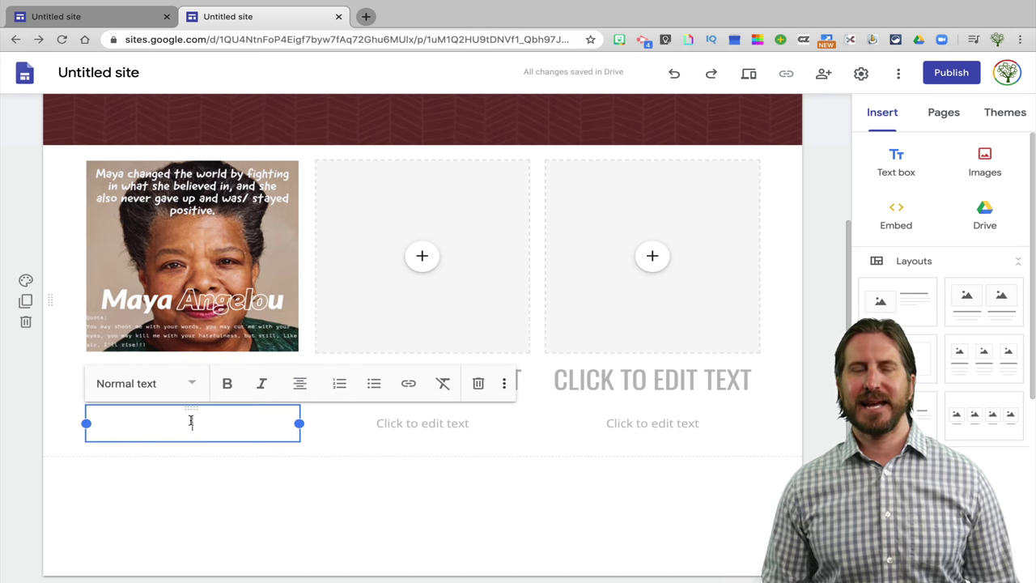
text(Maya Angelou was an American poet, singer, memoirist, and a civil rights activist. She published seven autobiographies, three books of essays, several books of poetry, and credited with a list of plays, movies, and television shows spanning over 50 years. She was born on April 4, 1928, and her place of birth was ST. Louis, MO. Maya changed the world by fighting for what she believed in. She never gave up and stayed positive. She started writing because it inspired her to fight for rights as a women.)
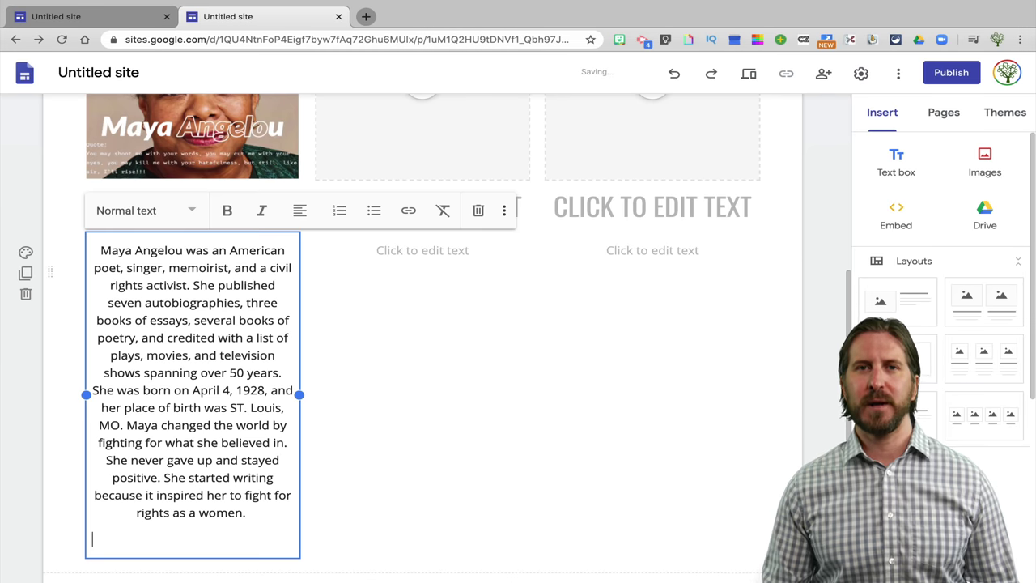
key(BackSpace)
click(833, 145)
scroll(833, 145, up, 3)
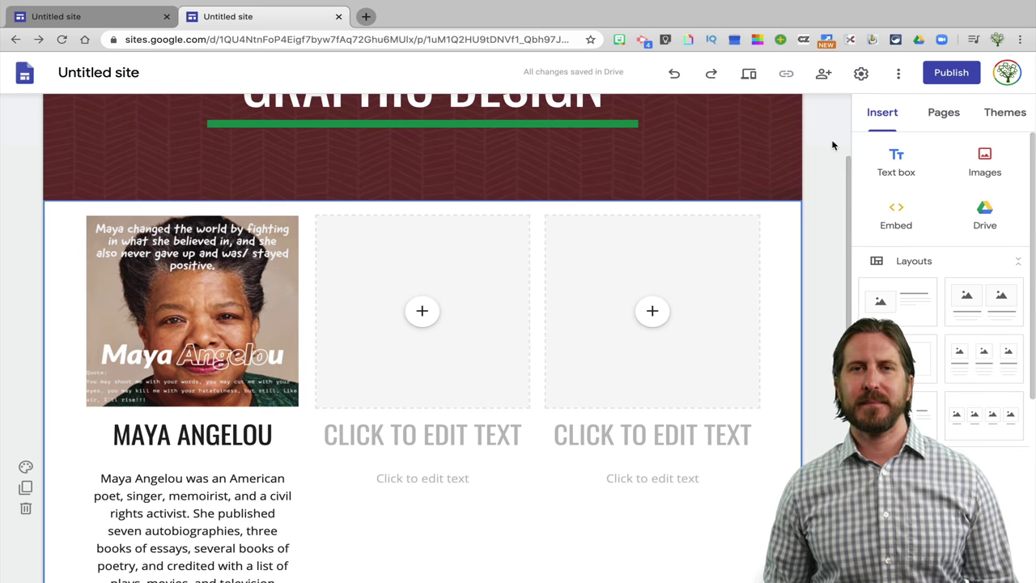
click(894, 162)
text(Black Hist)
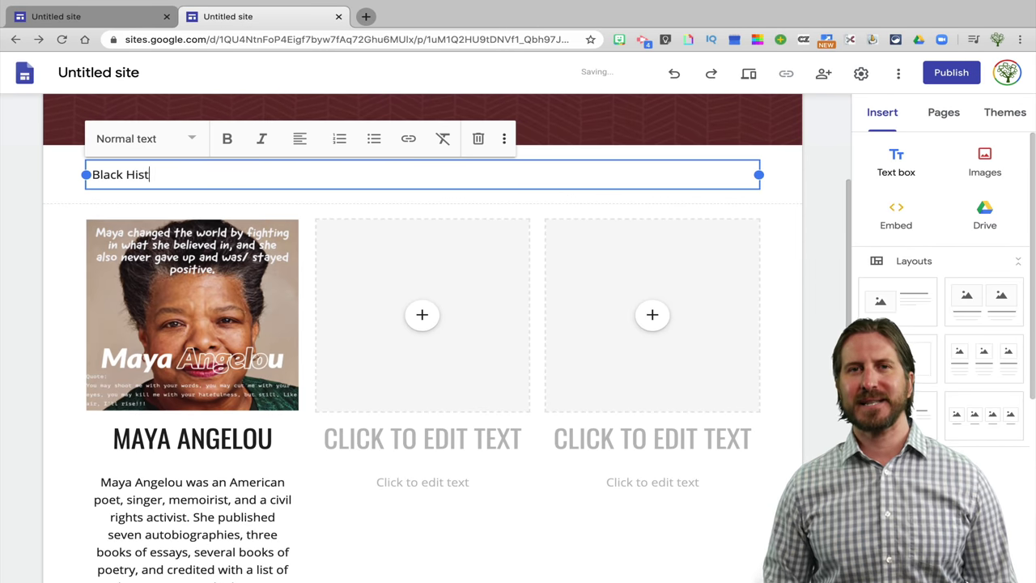
text(ory Month Projects)
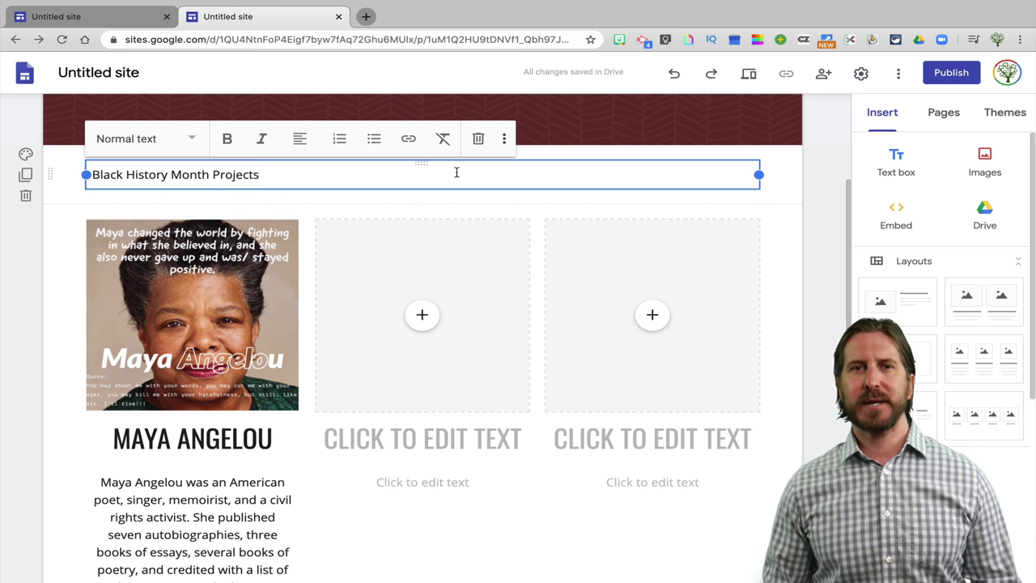
drag(268, 172, 92, 174)
click(299, 138)
click(300, 178)
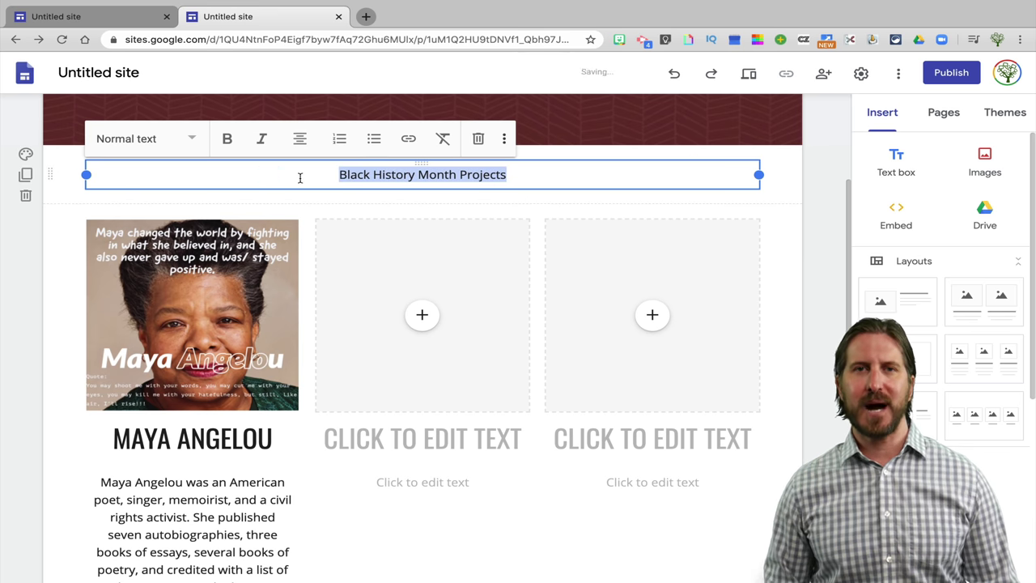
click(194, 139)
click(164, 213)
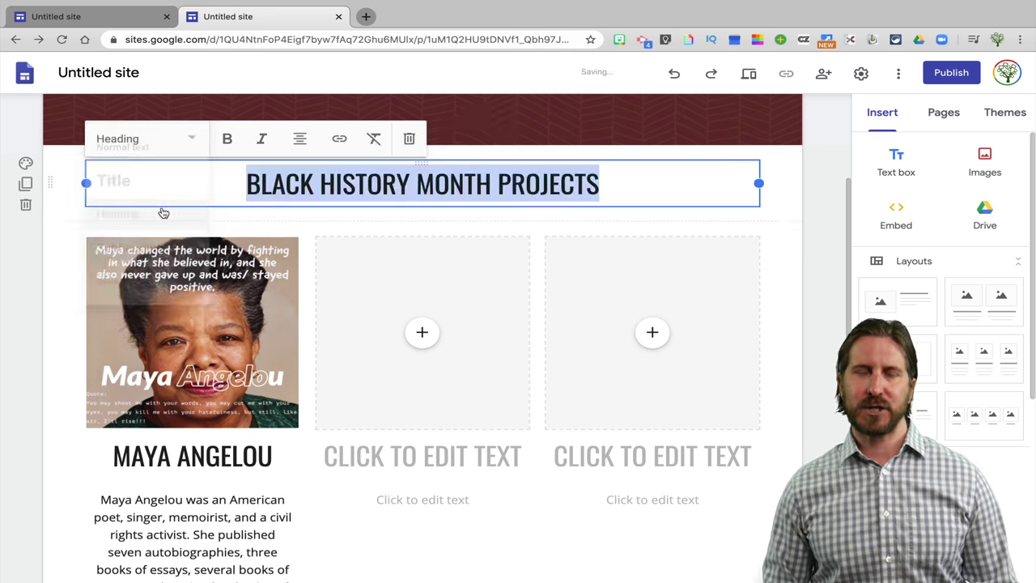
scroll(830, 224, down, 5)
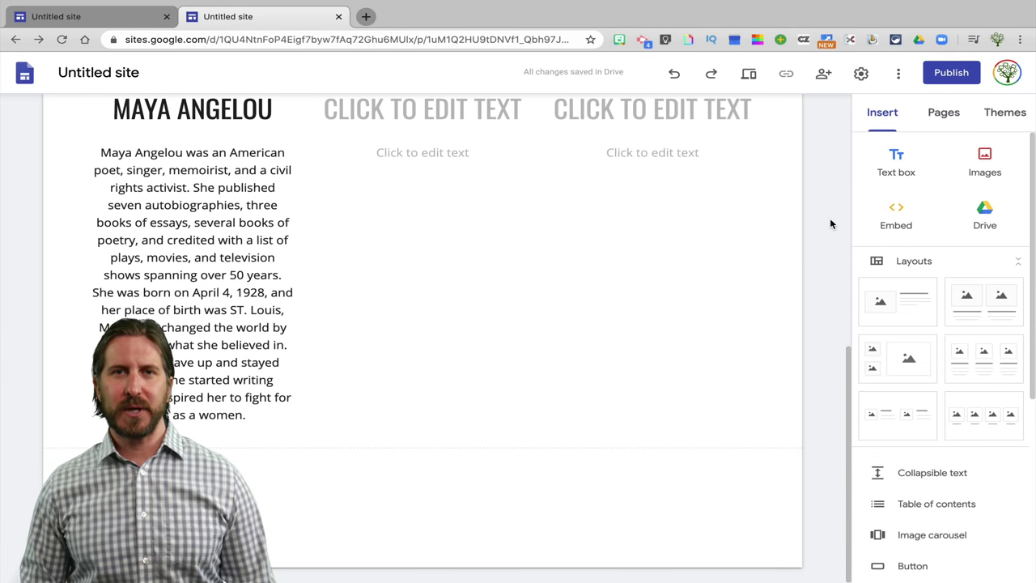
- Insert an image carousel of two project images below the Maya Angelou biography
scroll(934, 416, down, 3)
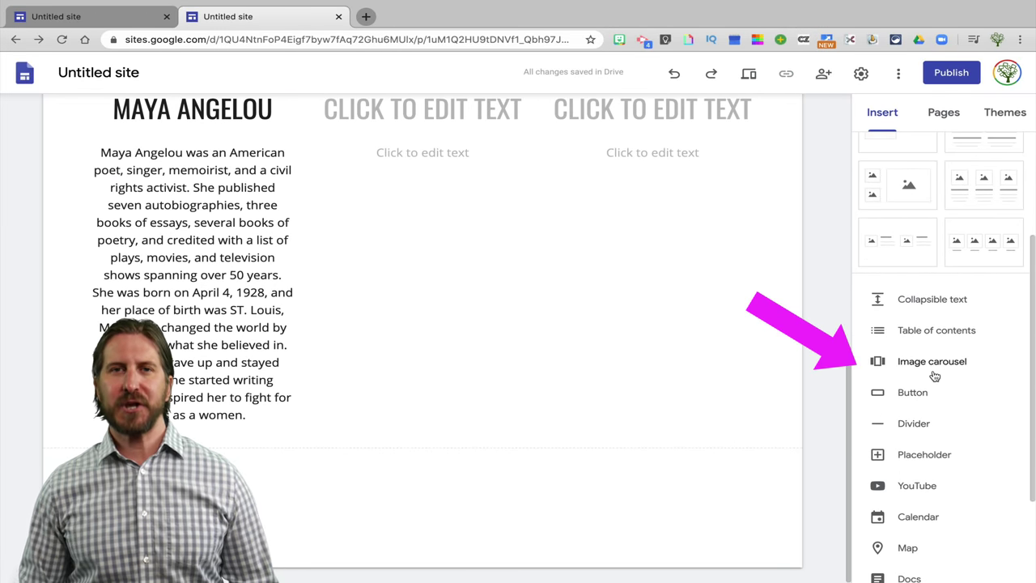
click(932, 363)
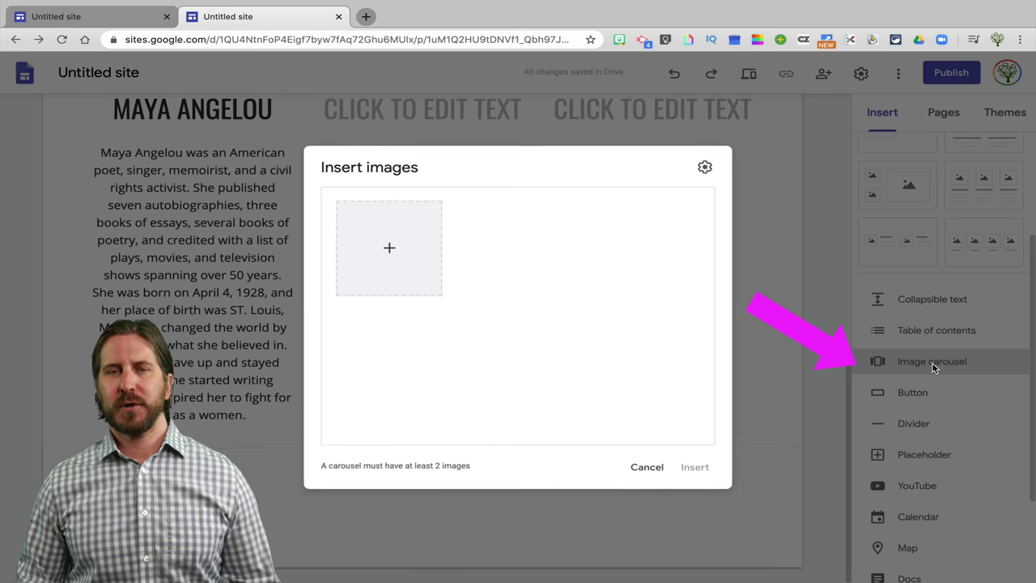
click(400, 258)
click(405, 286)
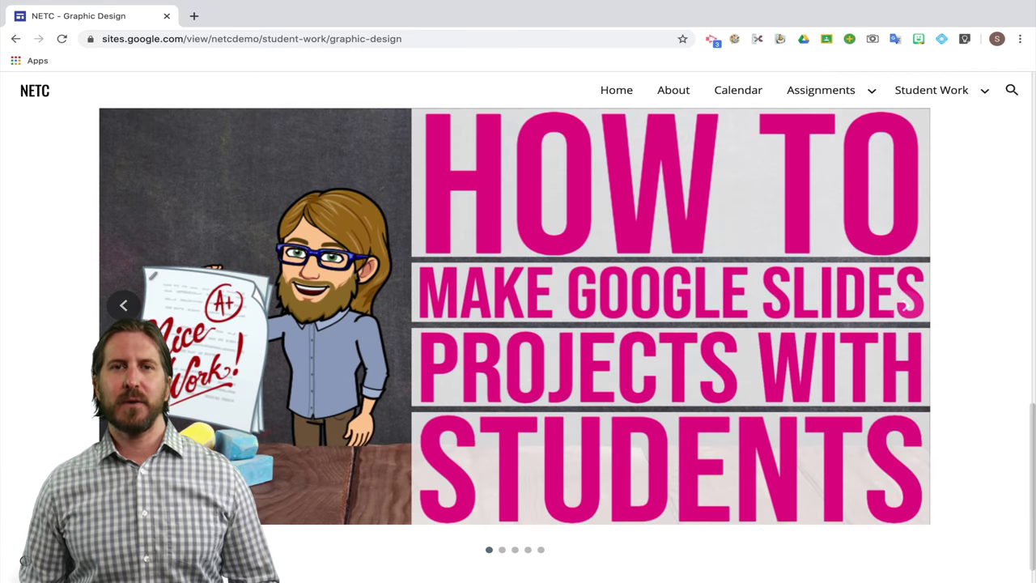
click(905, 305)
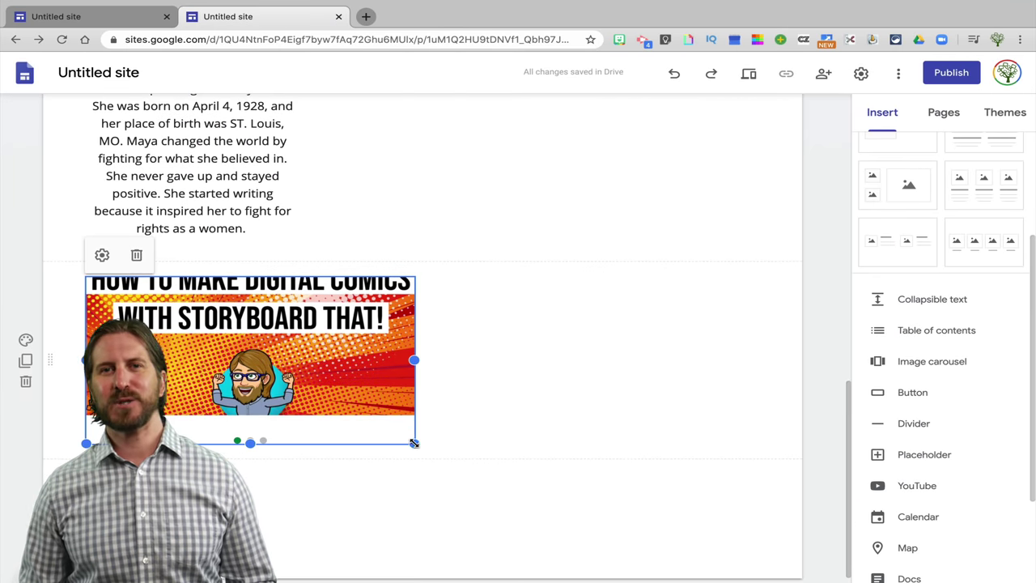
- Enlarge the carousel and widen it across the page
drag(415, 442, 701, 579)
scroll(699, 437, down, 4)
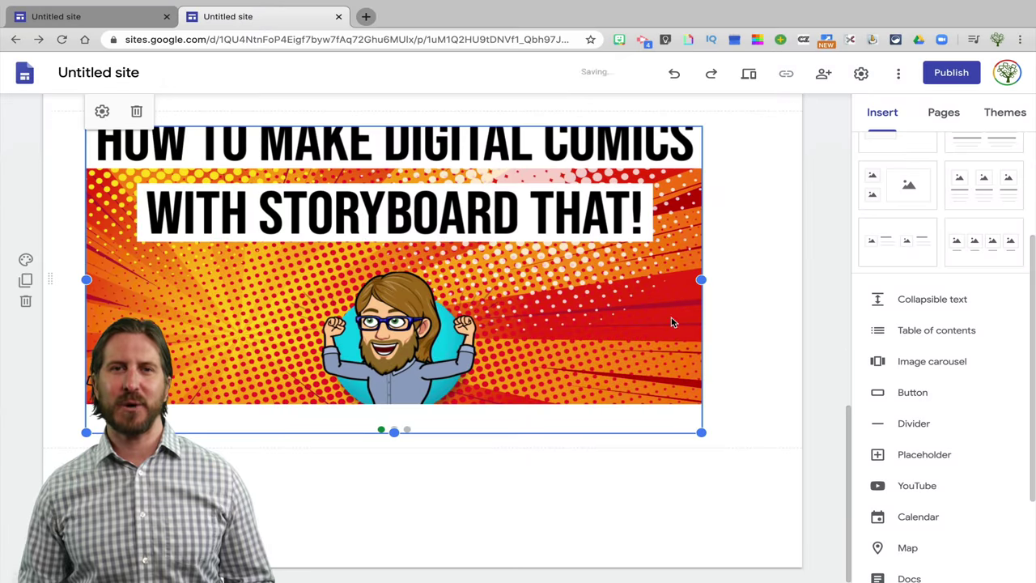
drag(700, 435, 786, 504)
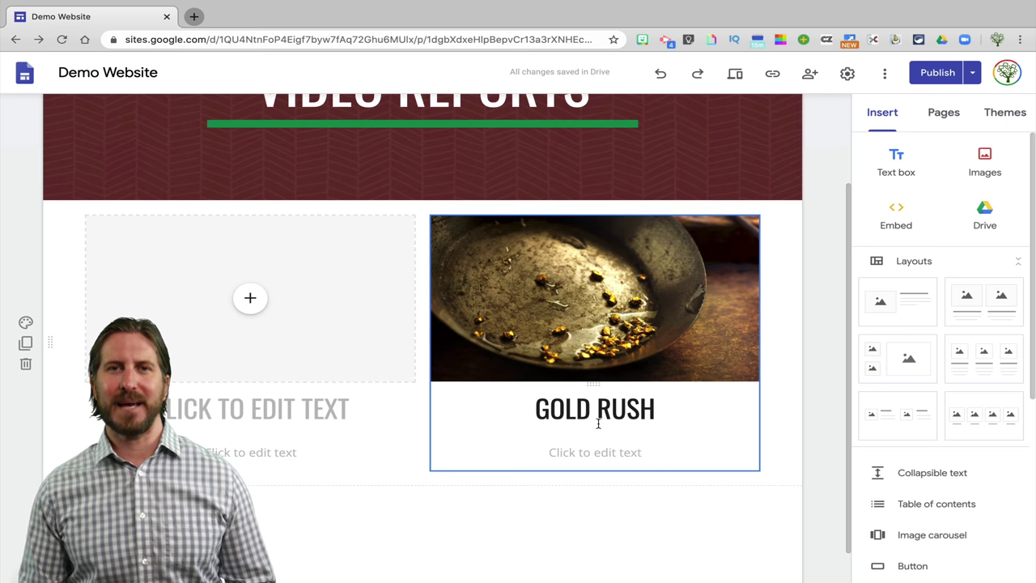
- Paste the Adobe Spark video URL under GOLD RUSH as a 'Video Report' link and test it
click(554, 456)
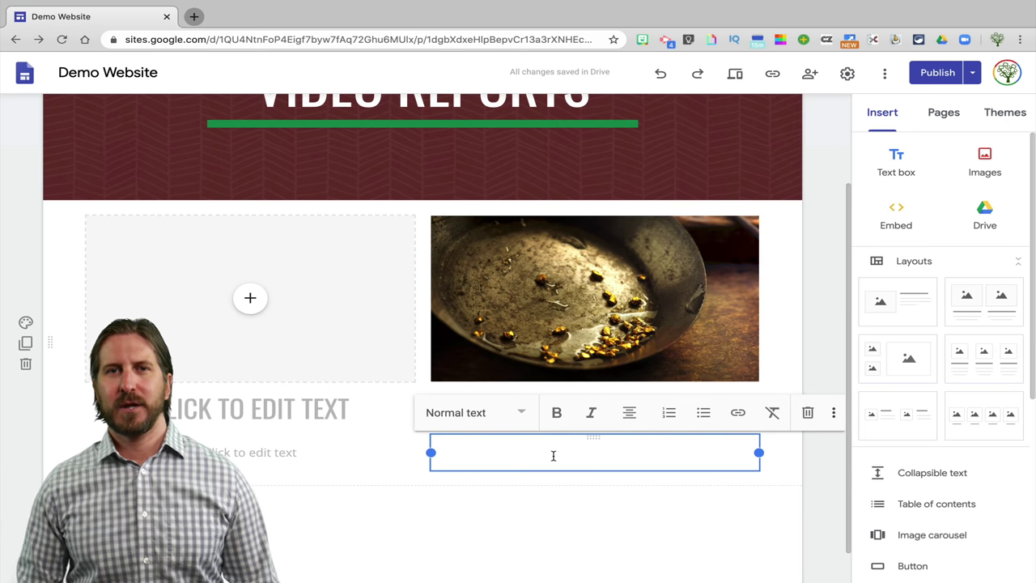
text(https://spark.adobe.com/video/1wW4s3Pfdo5pj)
click(738, 414)
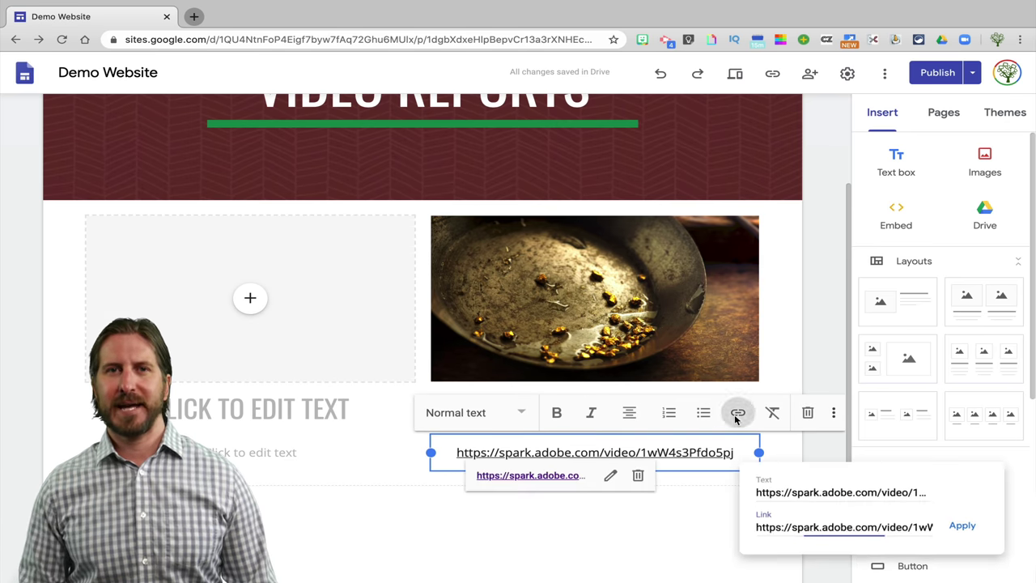
click(783, 494)
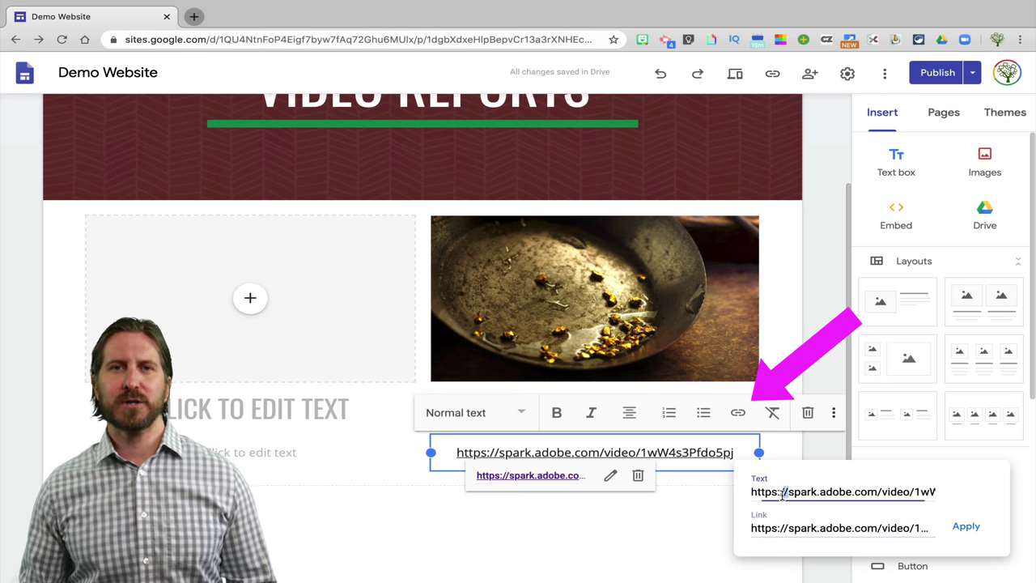
key(ctrl+a)
text(Video Report)
click(966, 527)
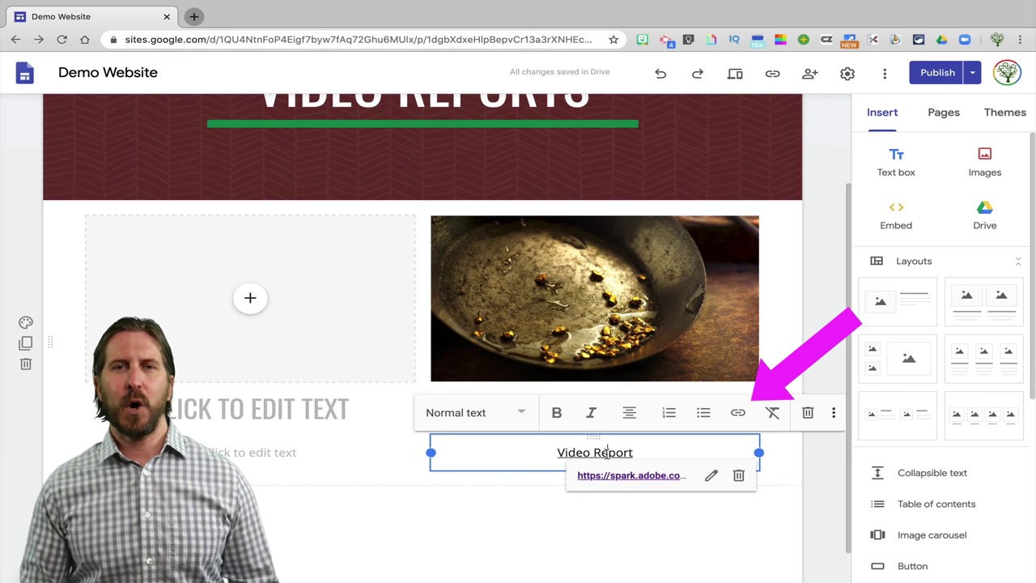
click(608, 478)
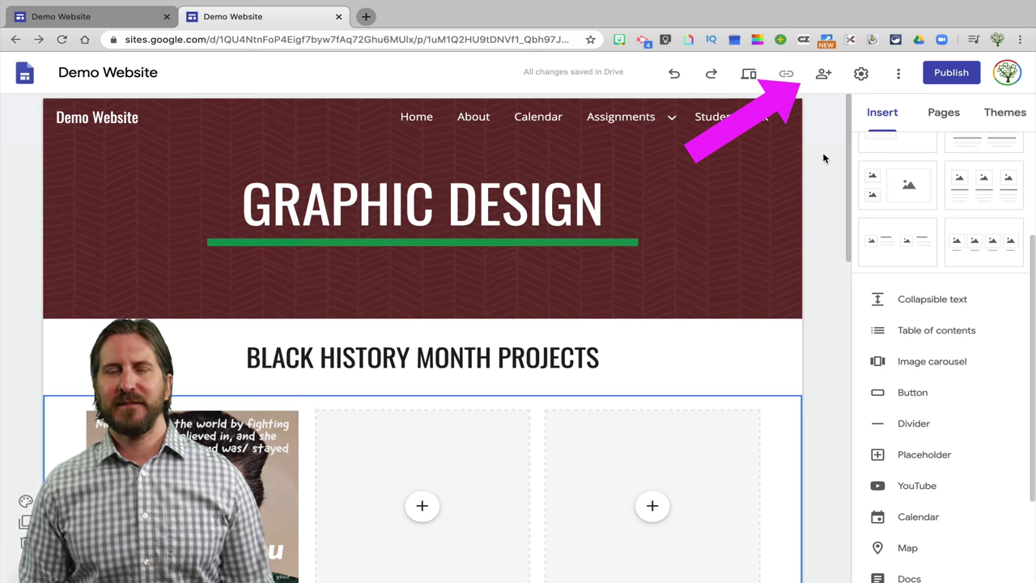
click(823, 75)
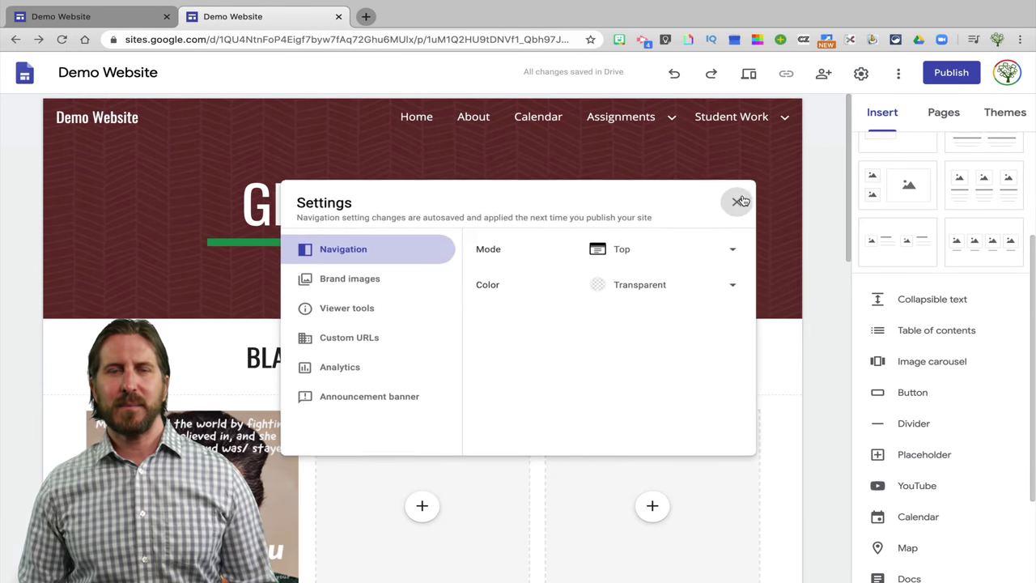
click(742, 201)
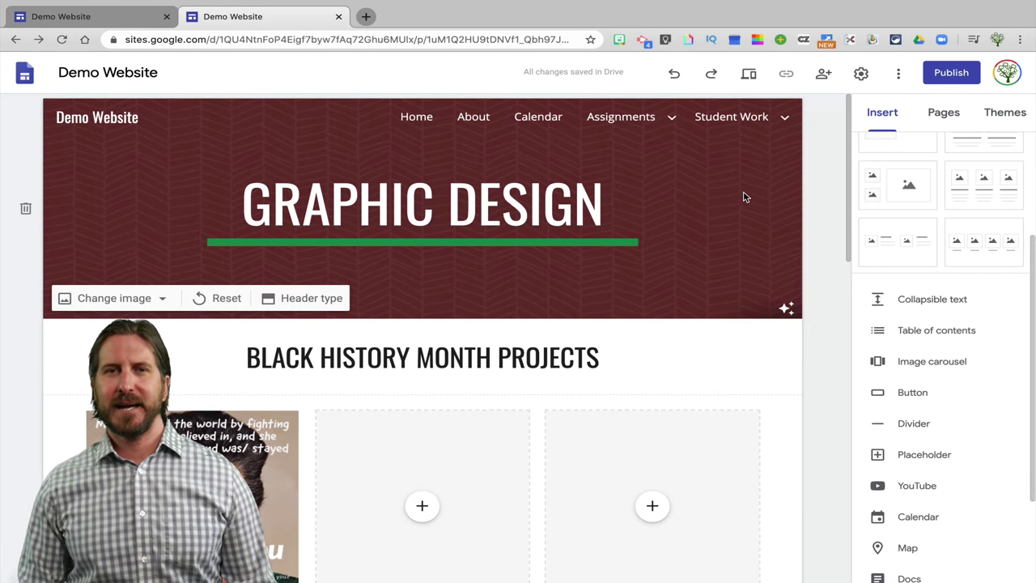
- Set the publish address to 'demonetc', block search engine listing, and review viewer access
click(948, 74)
text(d)
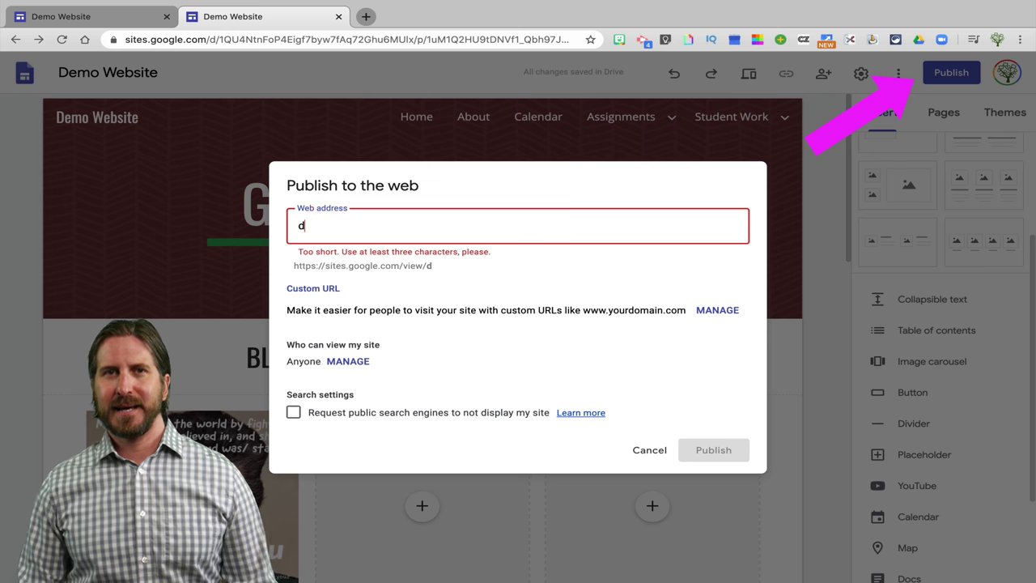
text(emonetc)
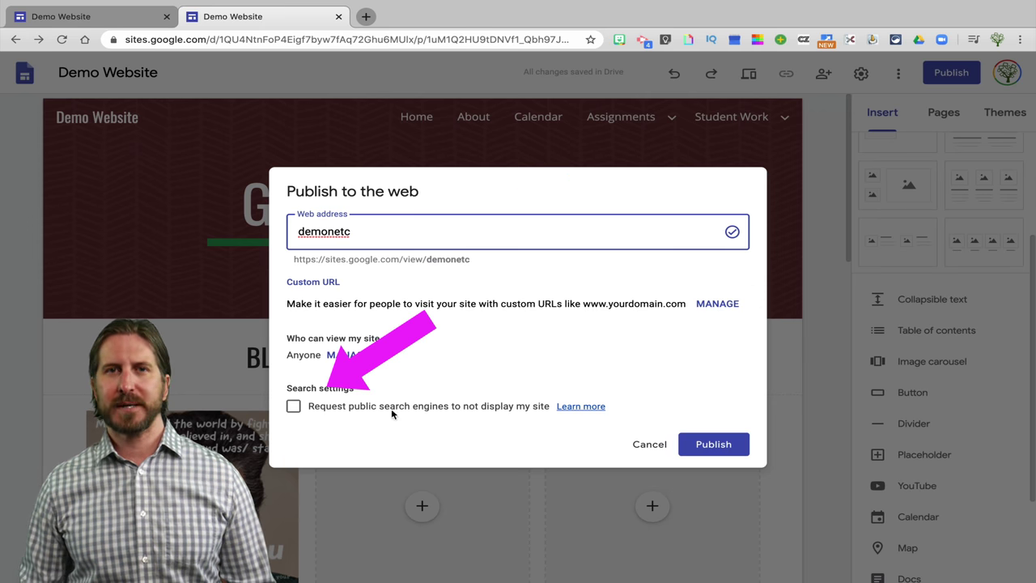
click(295, 409)
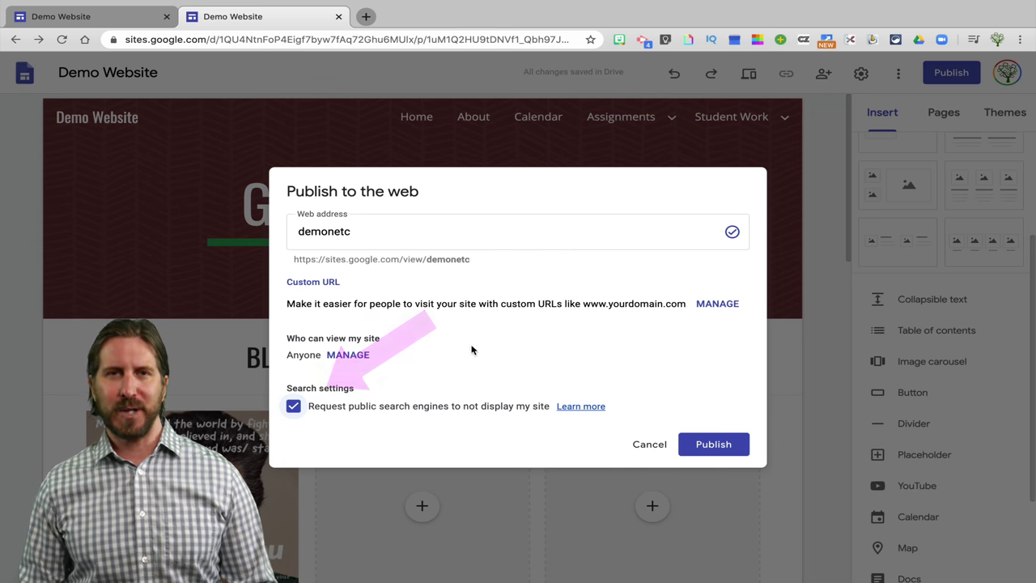
click(359, 355)
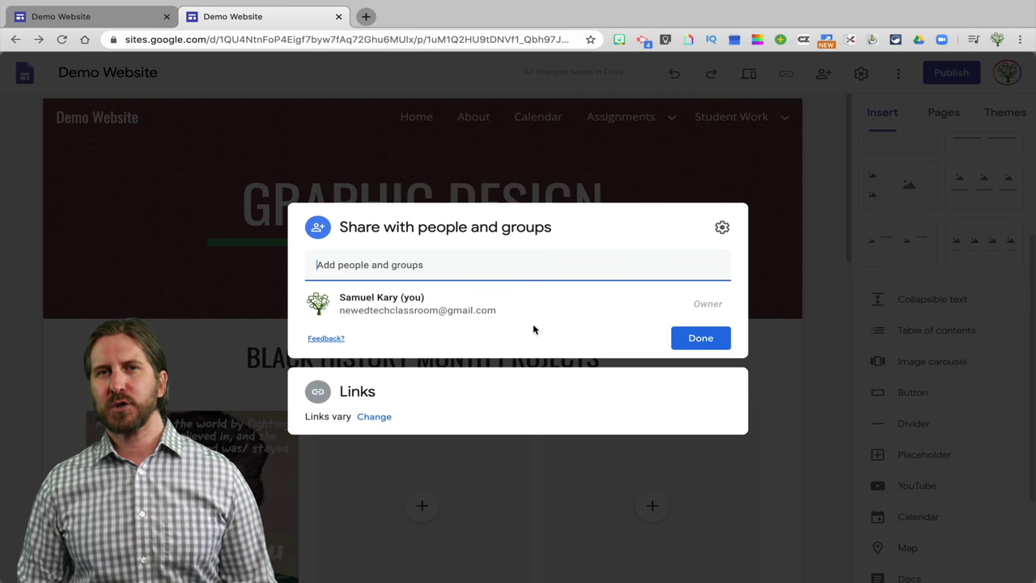
click(701, 338)
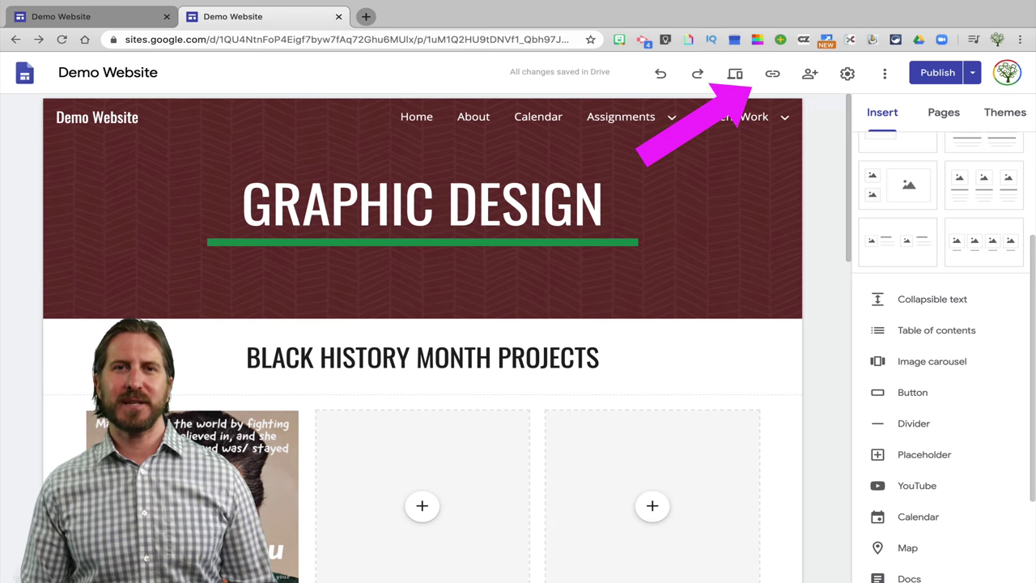
- Load the published demonetc site address in a new browser tab
click(773, 72)
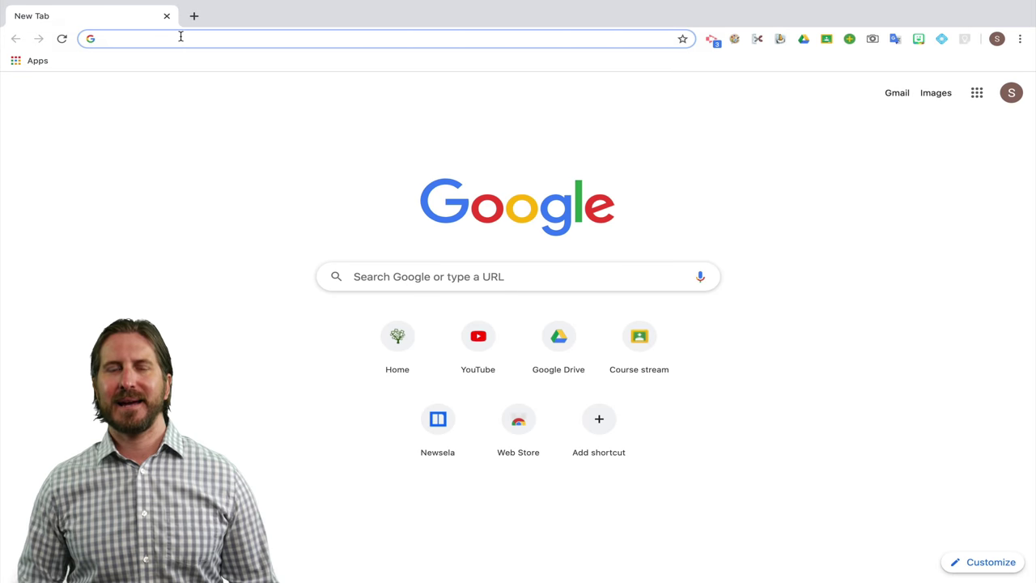
text(https://sites.google.com/view/demonetc/home)
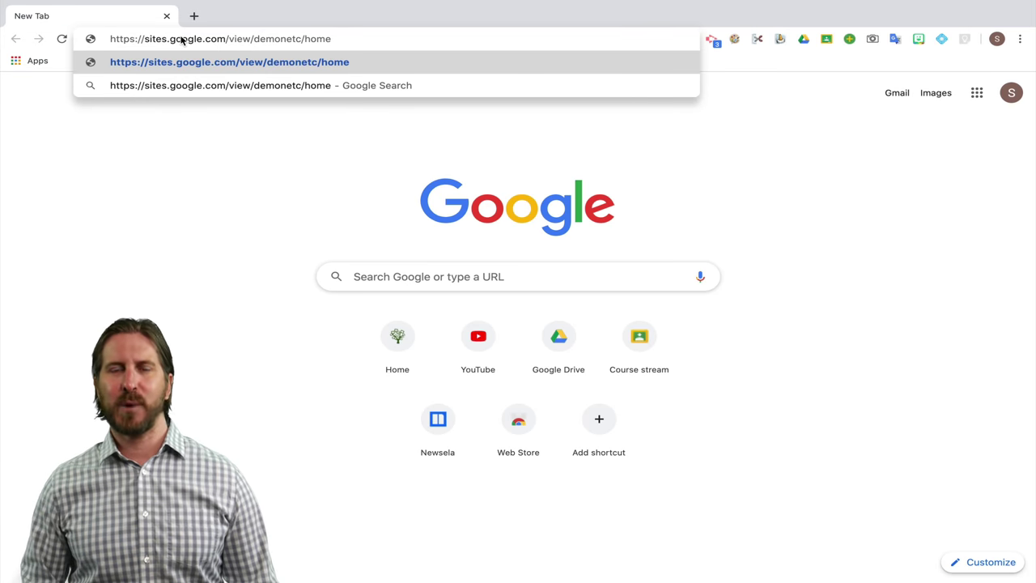
key(Return)
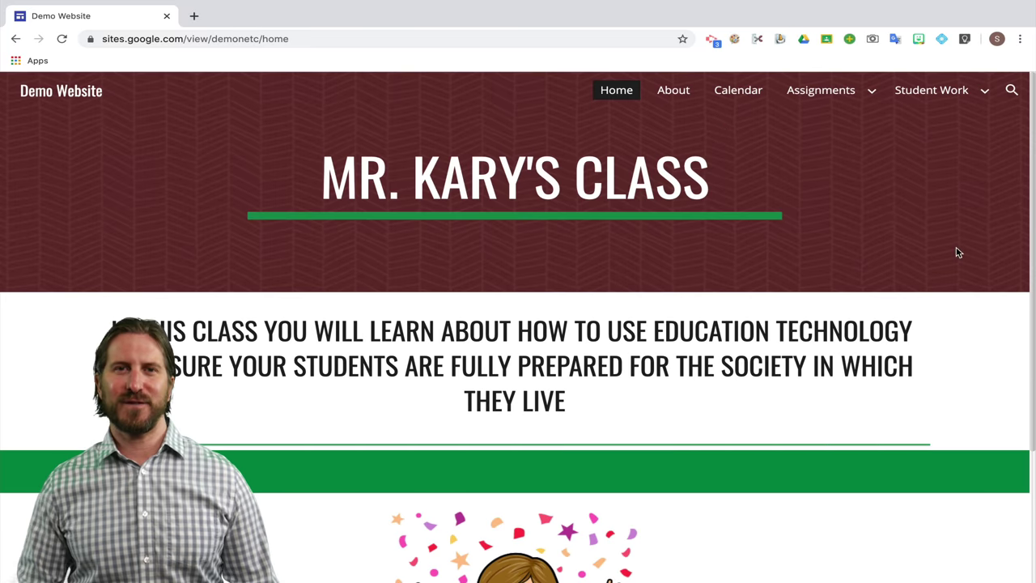